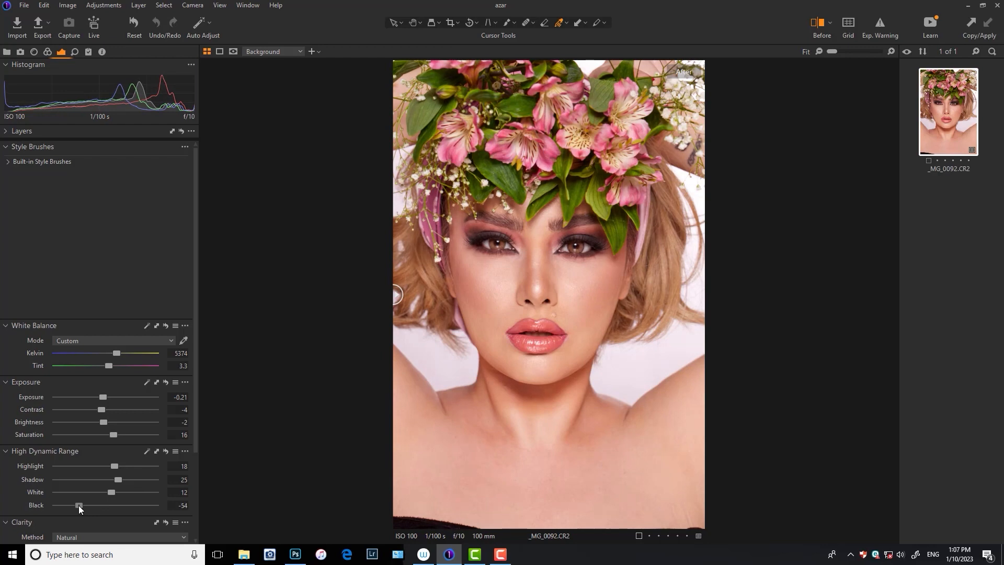
- Compare the portrait before and after the adjustments by sweeping the split line across it, including at 25% zoom
left_click_drag(398, 297, 226, 303)
left_click(836, 52)
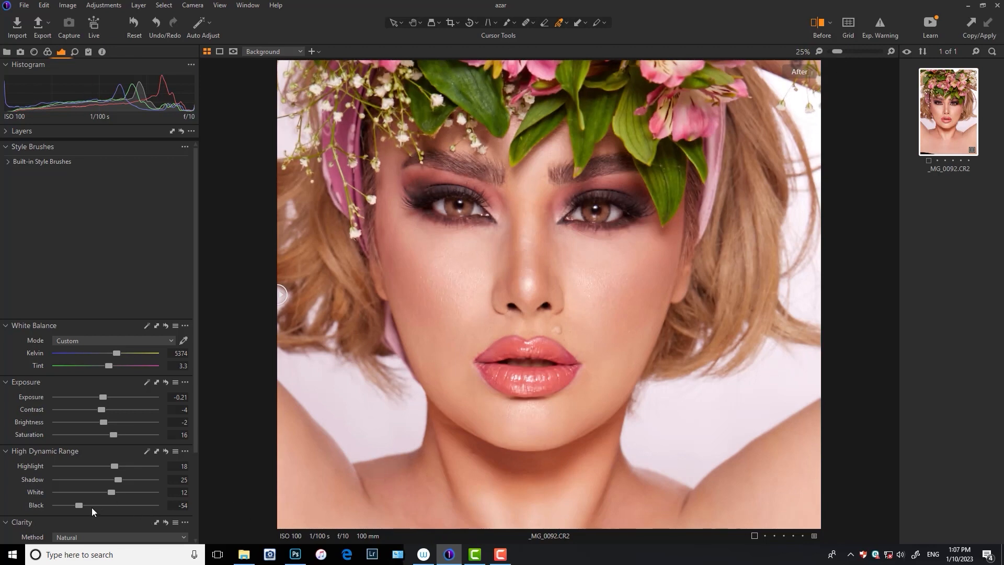
left_click_drag(282, 295, 230, 324)
left_click_drag(114, 353, 118, 355)
left_click_drag(297, 291, 195, 312)
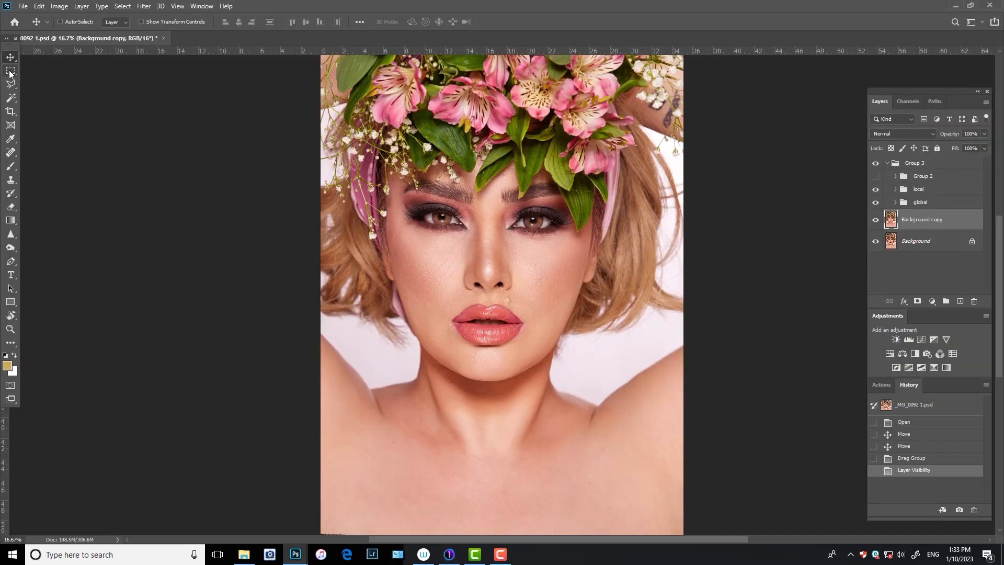
- In Photoshop, marquee-select the whole portrait on the Background copy layer and open it in Liquify with the Face tool
left_click_drag(690, 108, 108, 553)
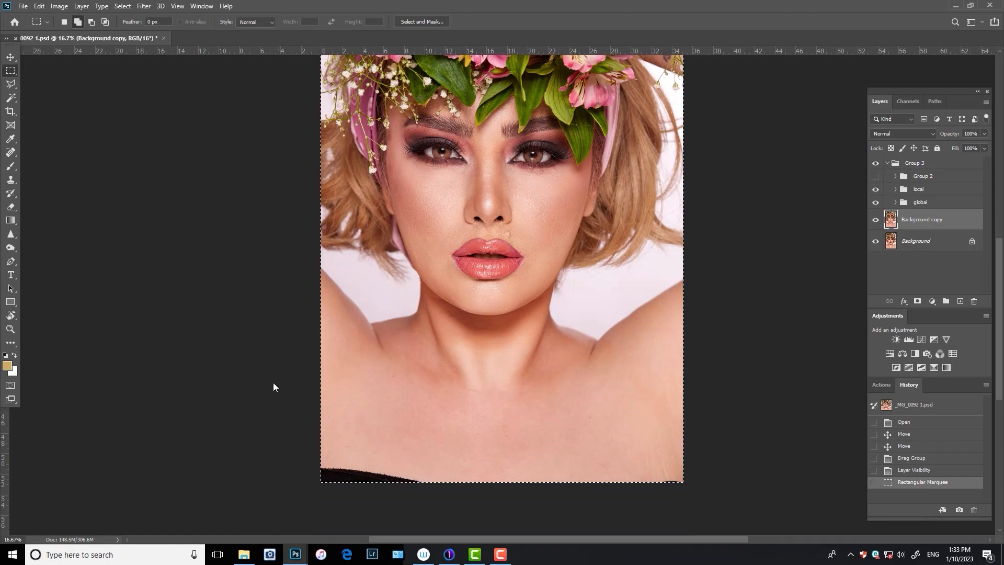
key("ctrl+shift+x")
key("ctrl+plus")
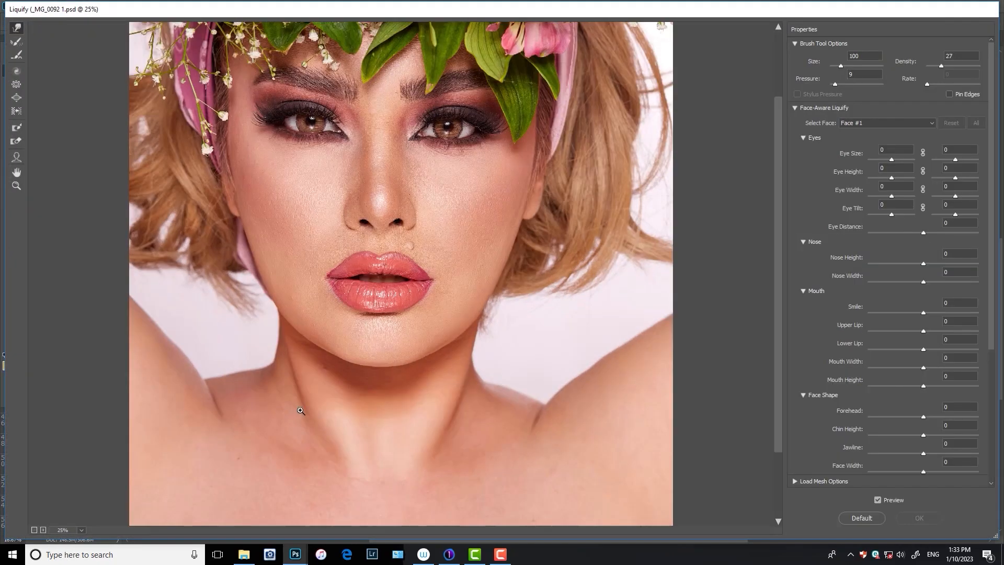
key("ctrl+minus")
key("ctrl+minus")
left_click(15, 157)
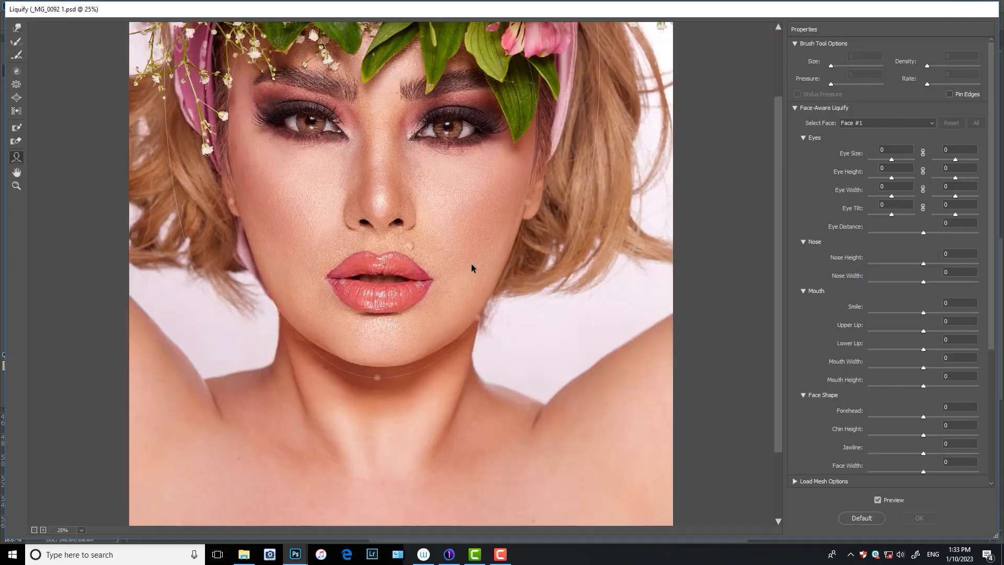
- Try narrowing the face with a Face Width of -38 and undo the change
key("ctrl+plus")
left_click_drag(525, 204, 515, 205)
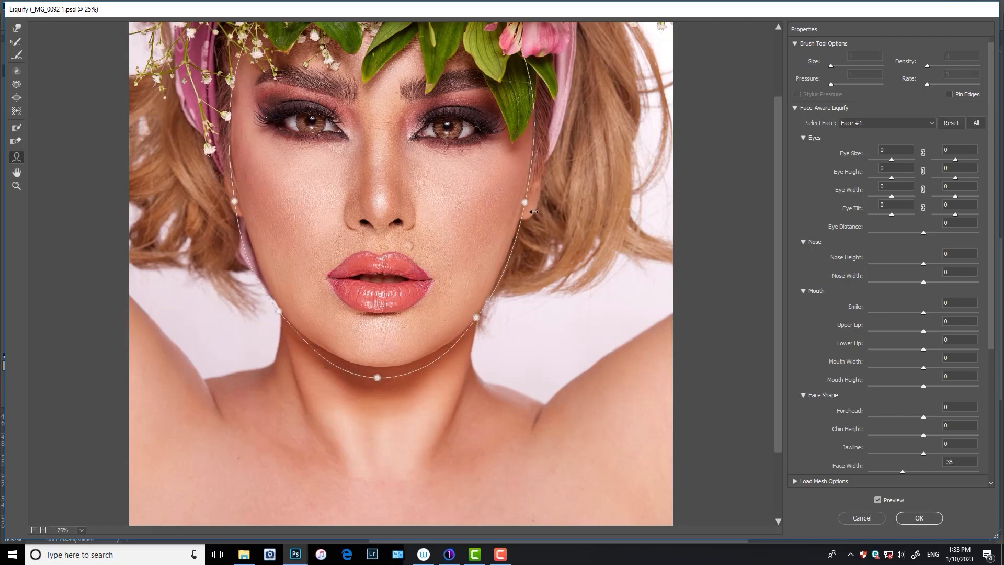
key("ctrl+minus")
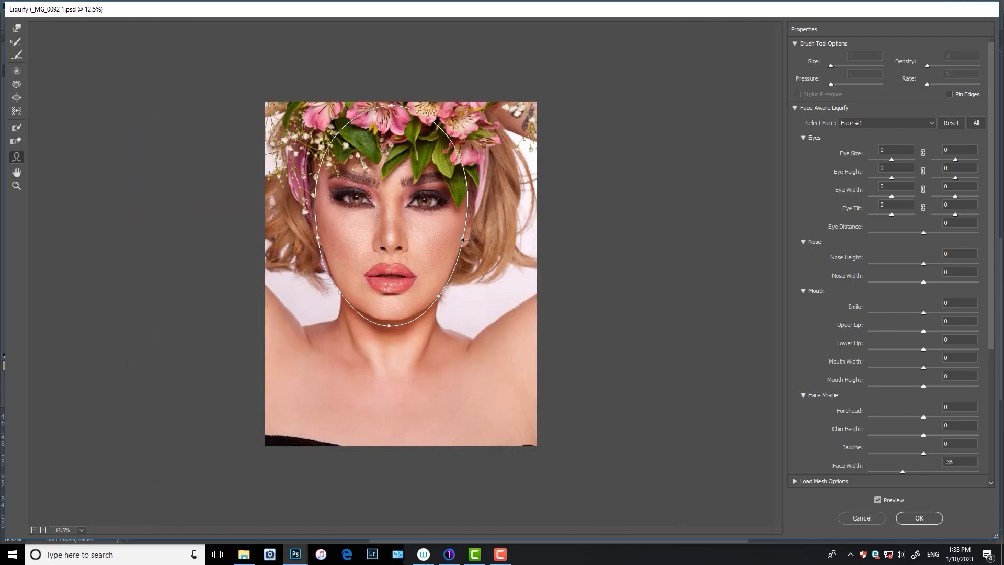
key("ctrl+z")
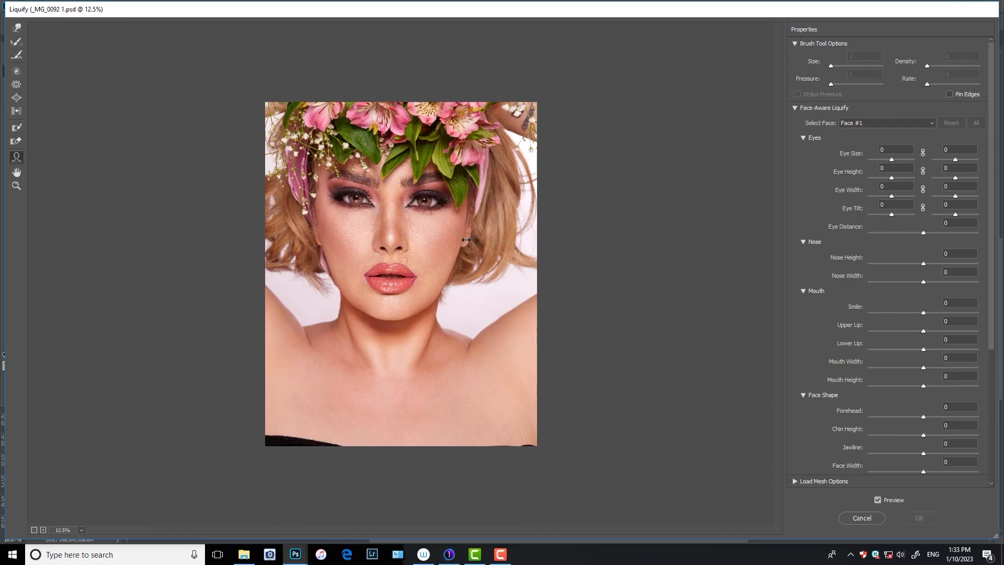
- Narrow the face to a Face Width of -32 and switch to the Forward Warp tool near the jaw
left_click_drag(466, 240, 457, 240)
left_click(16, 29)
key("ctrl+plus")
left_click_drag(464, 337, 478, 418)
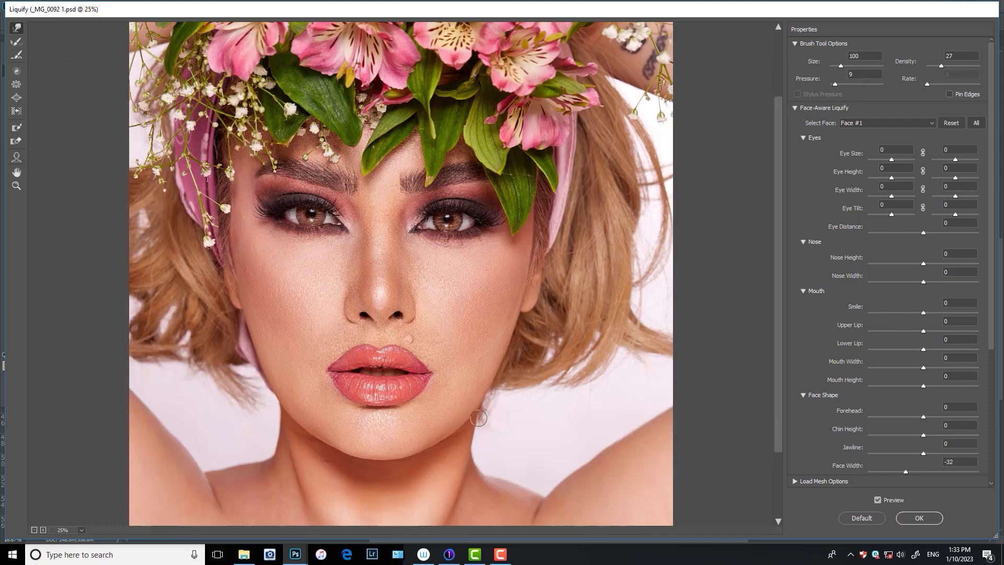
- Refine the chin and jaw contour with the Forward Warp tool, varying the brush size between 400 and 800
key("]")
key("]")
key("]")
key("]")
key("]")
key("]")
key("]")
key("]")
key("]")
key("]")
key("]")
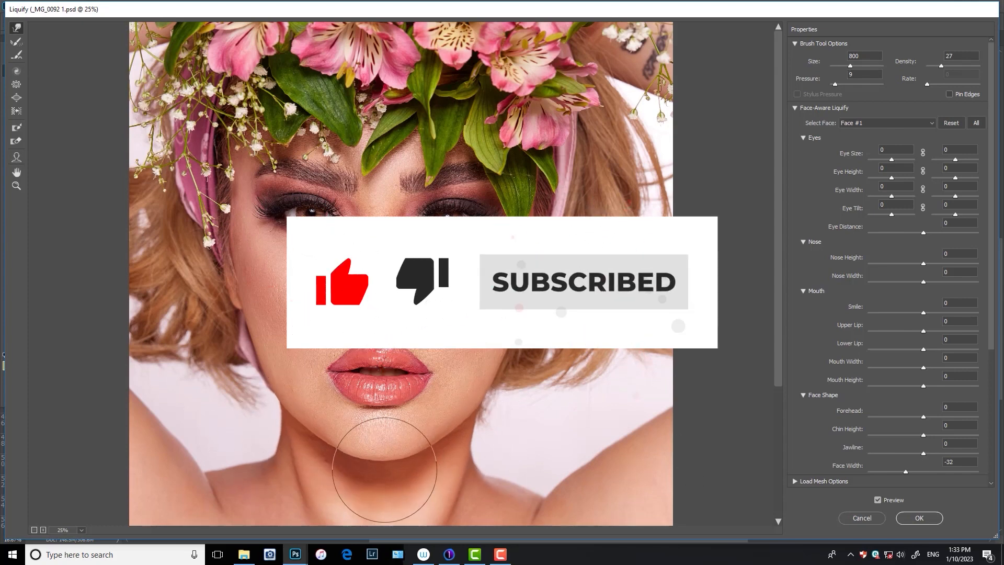
key("[")
key("[")
key("[")
key("[")
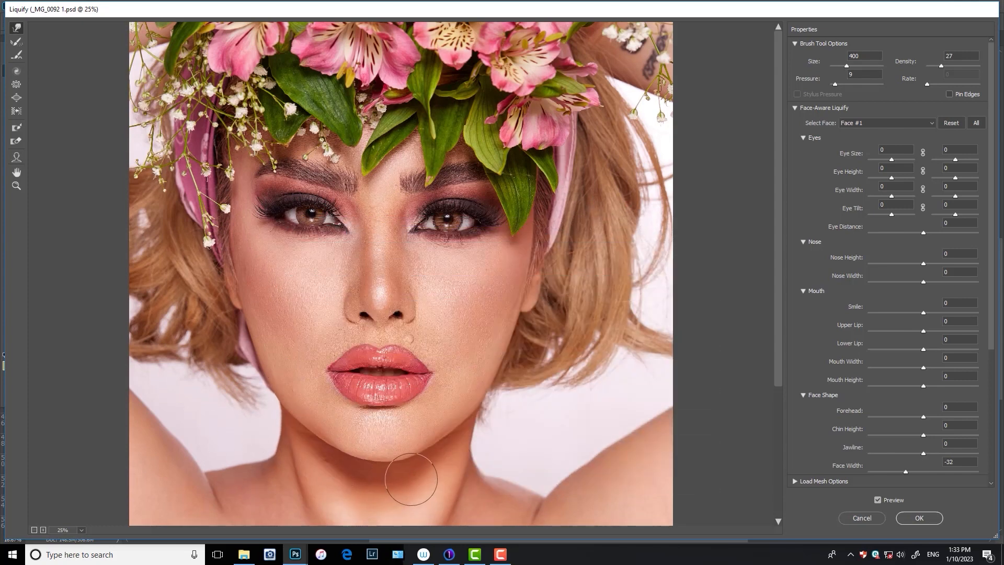
key("]")
key("]")
key("ctrl+plus")
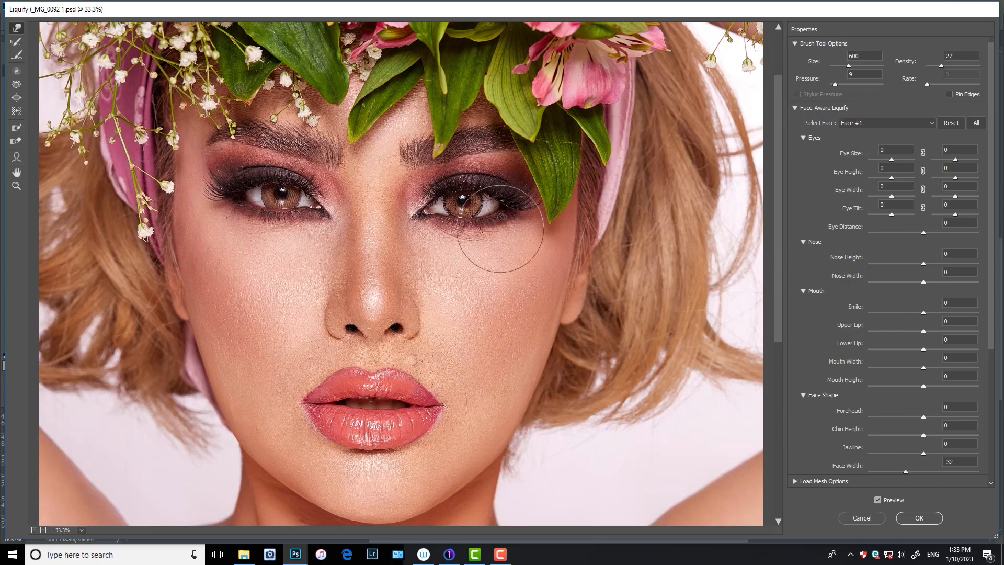
- Refine the upper lid of the right-hand eye with a size 175 warp brush and set Eye Distance to 22
key("[")
key("[")
key("[")
key("[")
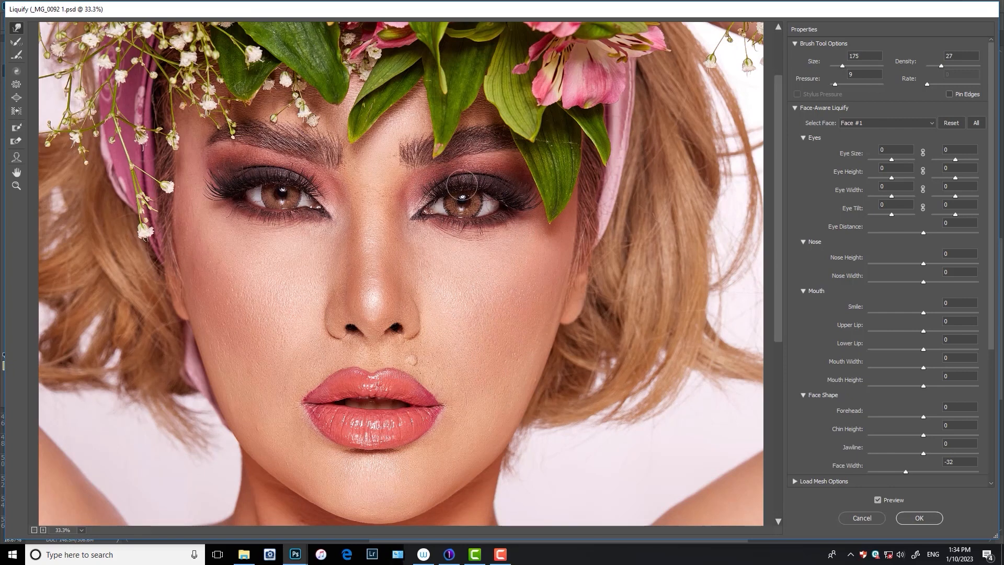
key("bracketright")
key("bracketright")
left_click_drag(920, 230, 936, 229)
- Refine the corner of the lips with the Forward Warp tool at brush size 125
key("bracketleft")
key("bracketleft")
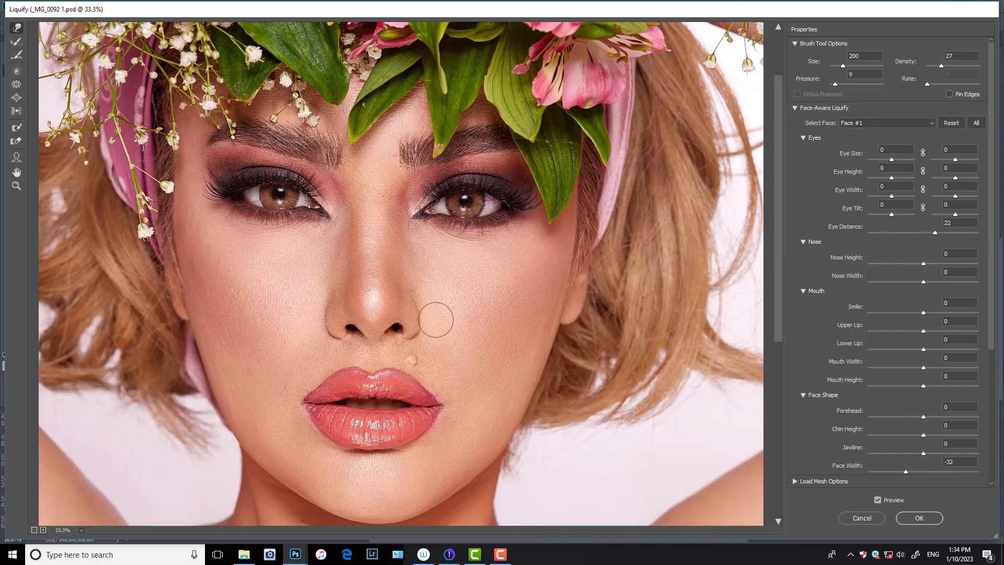
scroll(437, 318, "down", 2)
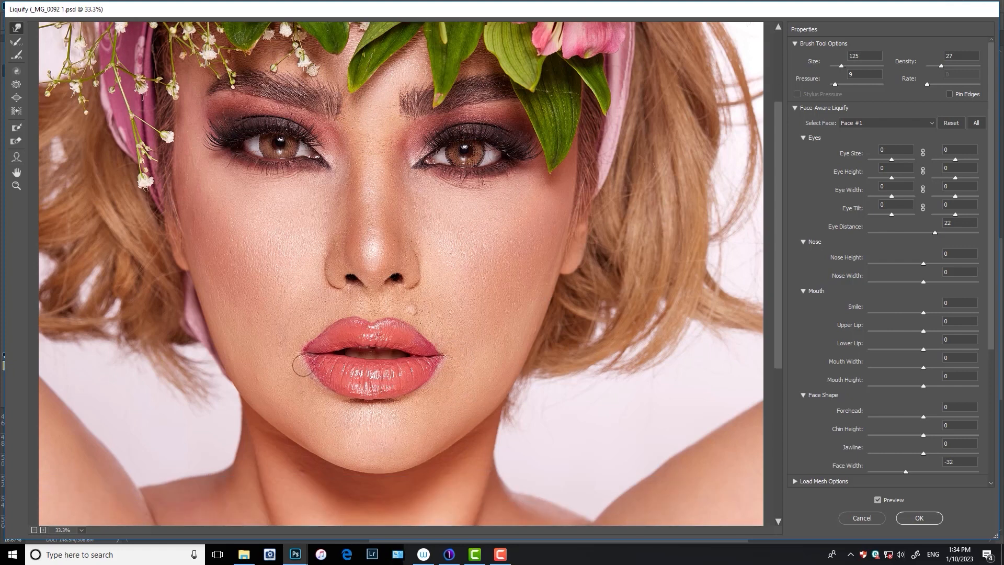
- Refine the side of the nose with the warp brush at size 250 and set the left Eye Size to 8
key("bracketright")
key("bracketright")
key("bracketright")
key("bracketright")
scroll(368, 326, "up", 1)
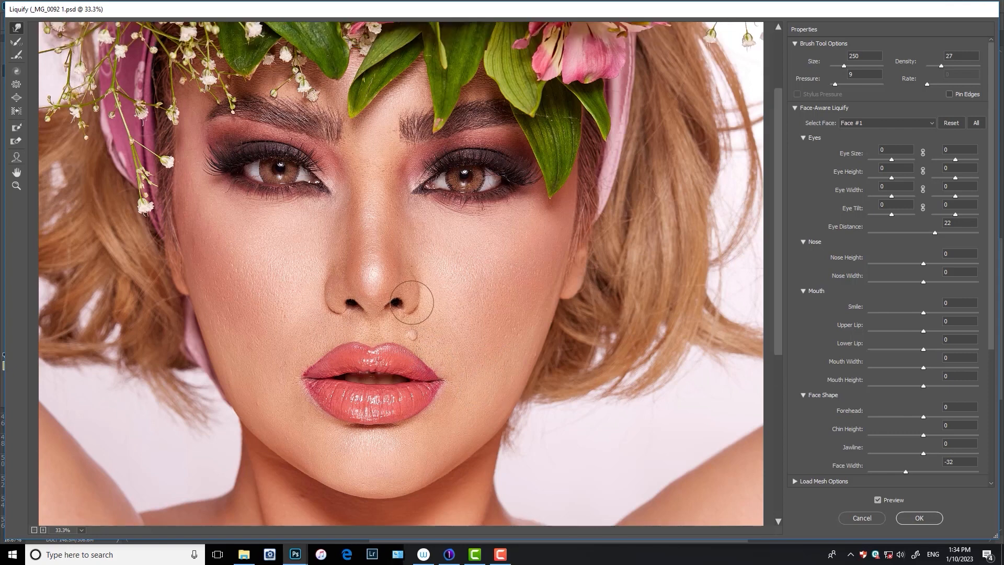
key("bracketleft")
key("bracketleft")
key("bracketleft")
key("bracketright")
key("bracketright")
key("bracketright")
key("bracketright")
key("ctrl+minus")
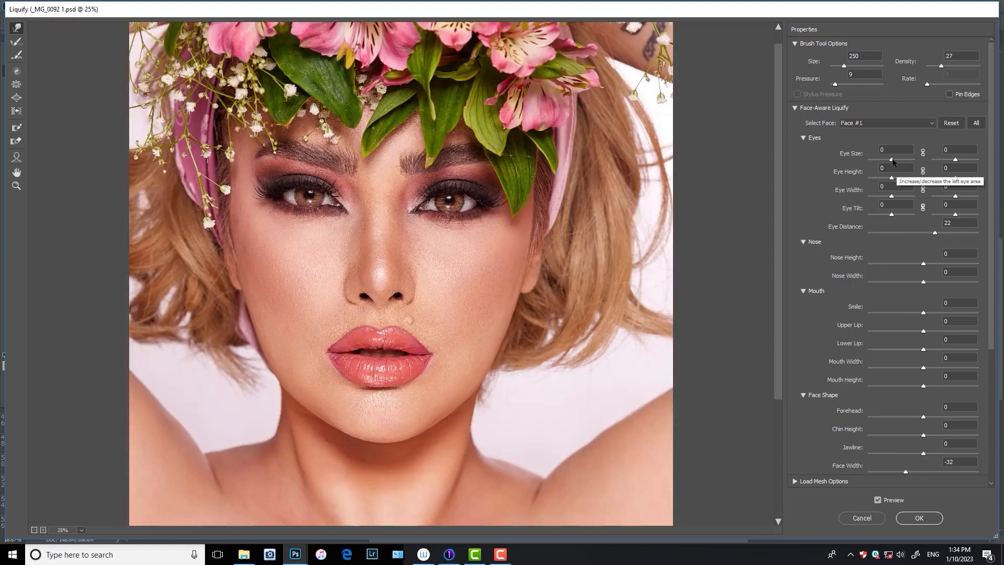
left_click_drag(892, 159, 894, 159)
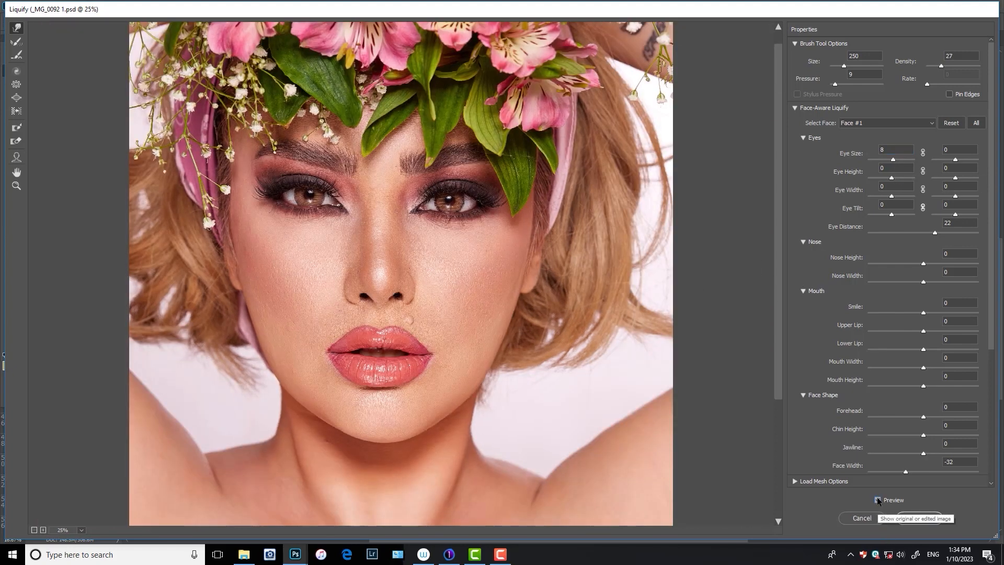
- Reshape the shoulder line on the photo's right side with the Forward Warp tool at brush size 700
key("bracketright")
key("bracketright")
key("bracketright")
key("bracketright")
key("bracketright")
key("bracketright")
key("bracketright")
key("bracketright")
key("bracketright")
key("ctrl+minus")
key("bracketright")
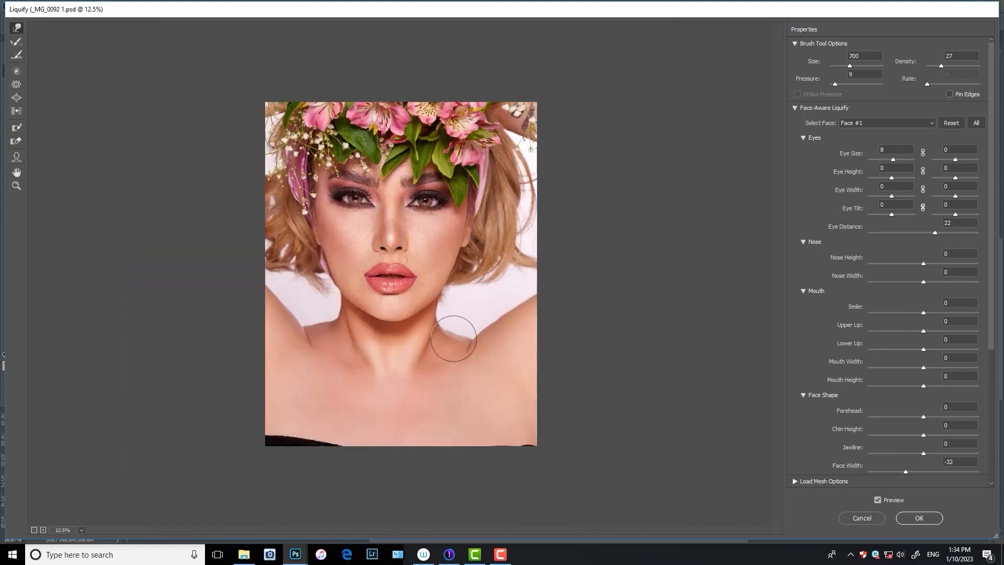
key("ctrl+plus")
key("bracketright")
key("bracketleft")
key("bracketleft")
key("bracketleft")
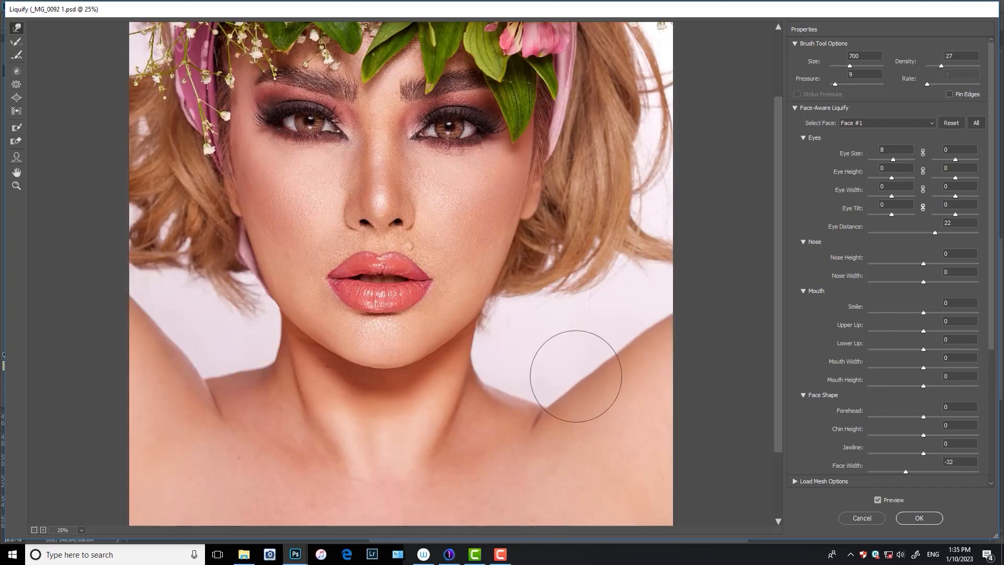
- Push down and flatten the shoulder line on the photo's left side with the Forward Warp tool
key("bracketright")
mouse_move(250, 368)
left_mouse_down()
mouse_move(239, 400)
mouse_move(263, 395)
mouse_move(209, 398)
left_mouse_up()
key("bracketleft")
mouse_move(213, 339)
left_mouse_down()
mouse_move(184, 379)
mouse_move(196, 368)
mouse_move(206, 388)
left_mouse_up()
key("bracketleft")
key("bracketleft")
key("bracketright")
key("bracketright")
key("bracketright")
key("bracketright")
key("bracketright")
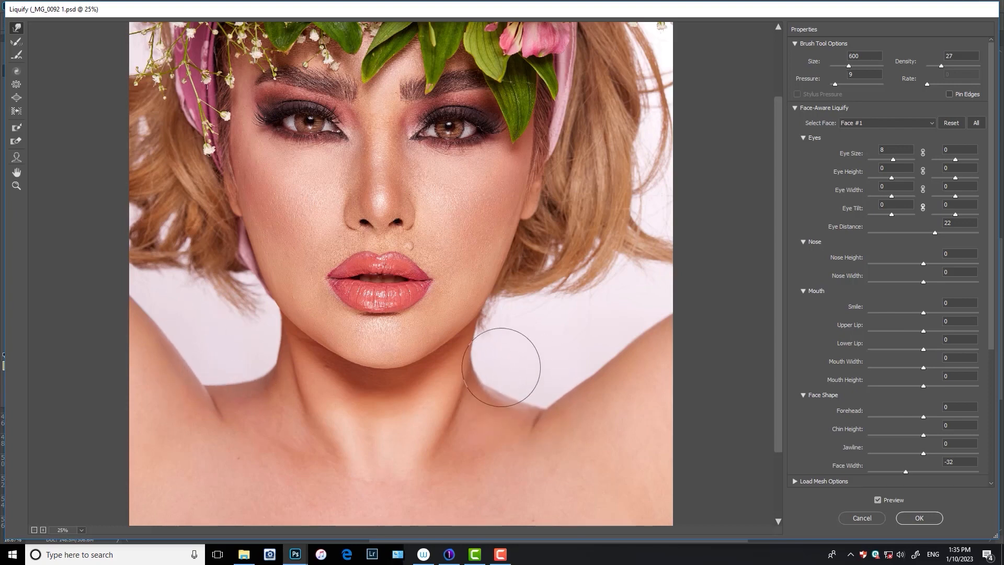
- Smooth the curves between the neck and shoulders with the Forward Warp tool at brush sizes 400 and 600
key("bracketleft")
key("bracketleft")
key("bracketleft")
key("bracketleft")
key("bracketleft")
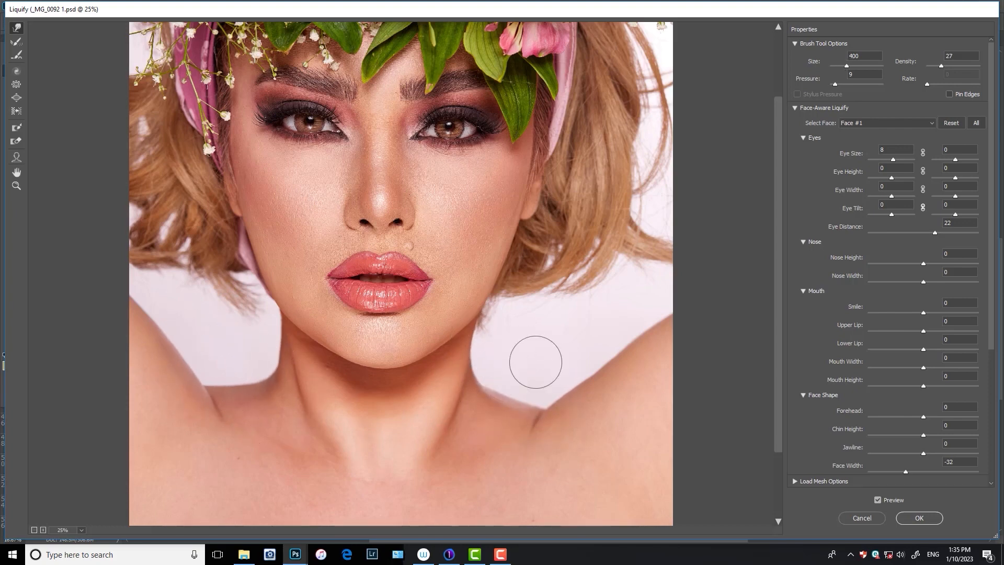
key("bracketright")
key("bracketright")
key("bracketright")
key("bracketright")
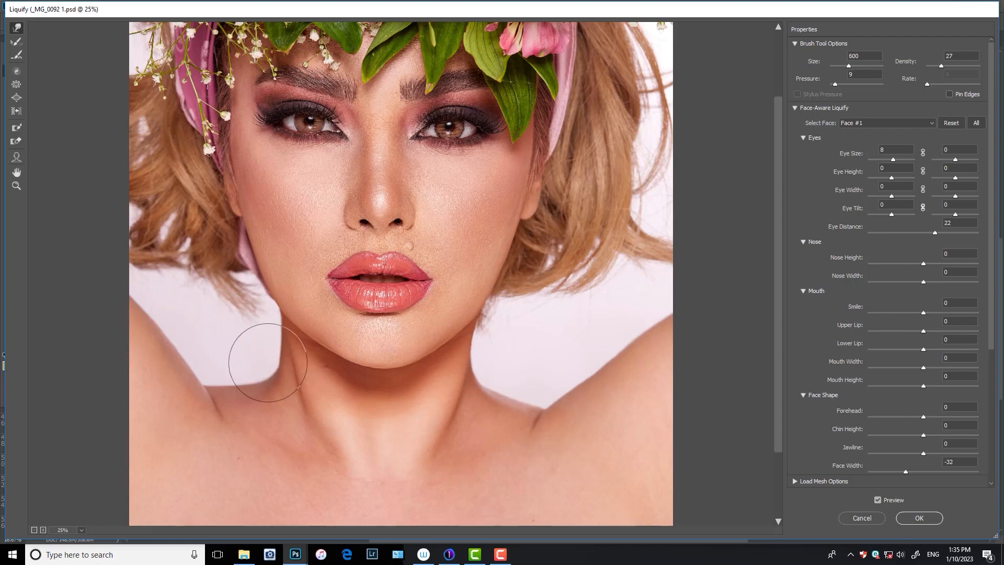
- Refine the neck-to-shoulder curve with a size 300 to 400 warp brush, and apply the Liquify changes after comparing with the original
left_click(877, 500)
left_click(878, 500)
key("bracketleft")
key("bracketleft")
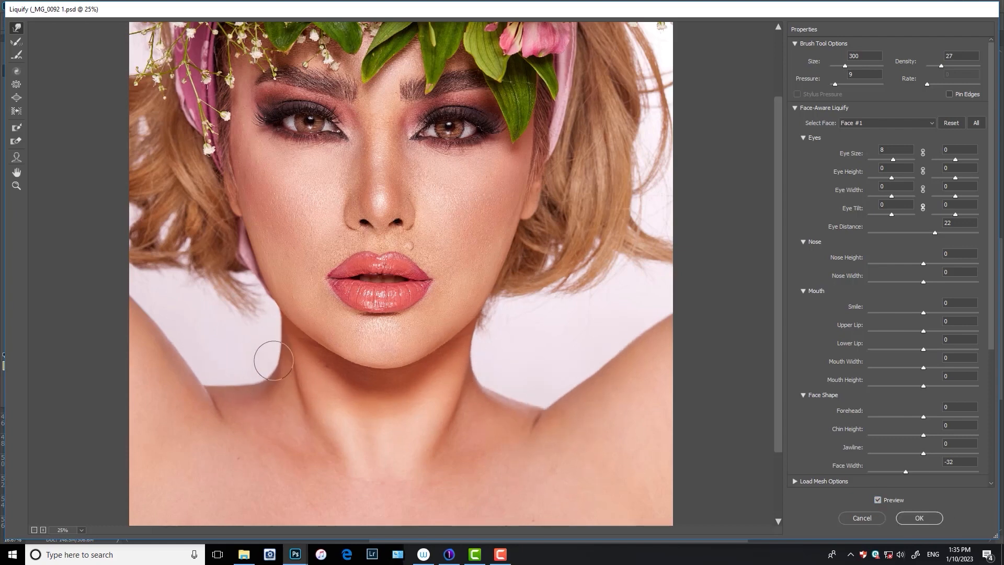
left_click(879, 499)
left_click(878, 500)
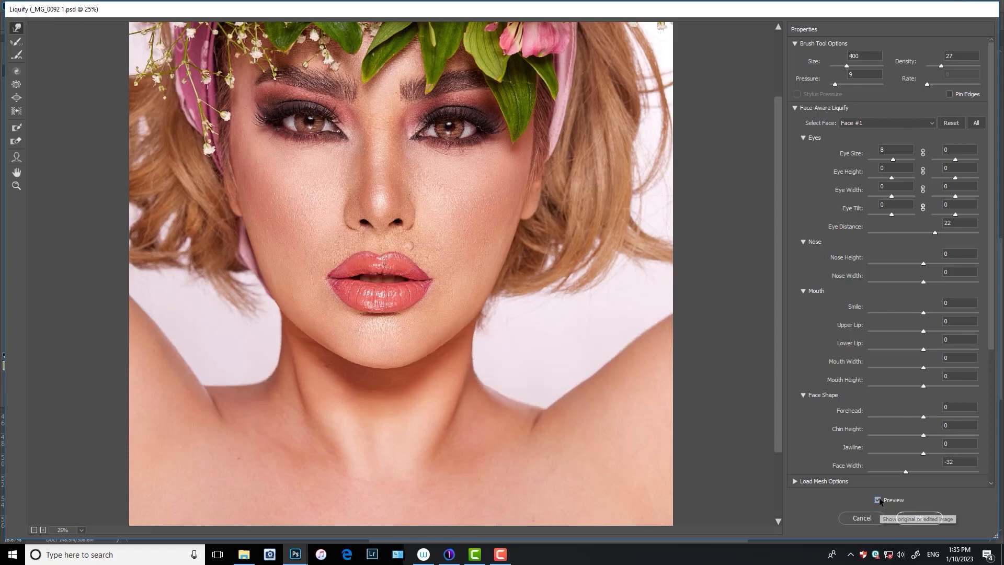
left_click(922, 520)
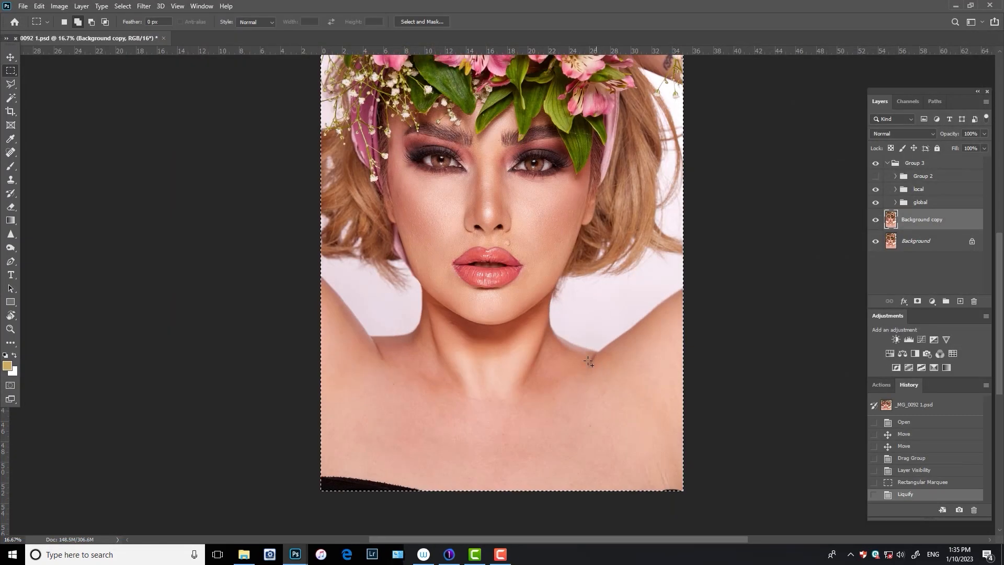
- Deselect the portrait and save the document
key("ctrl+d")
key("ctrl+s")
left_click(621, 161)
key("v")
scroll(599, 340, "up", 1)
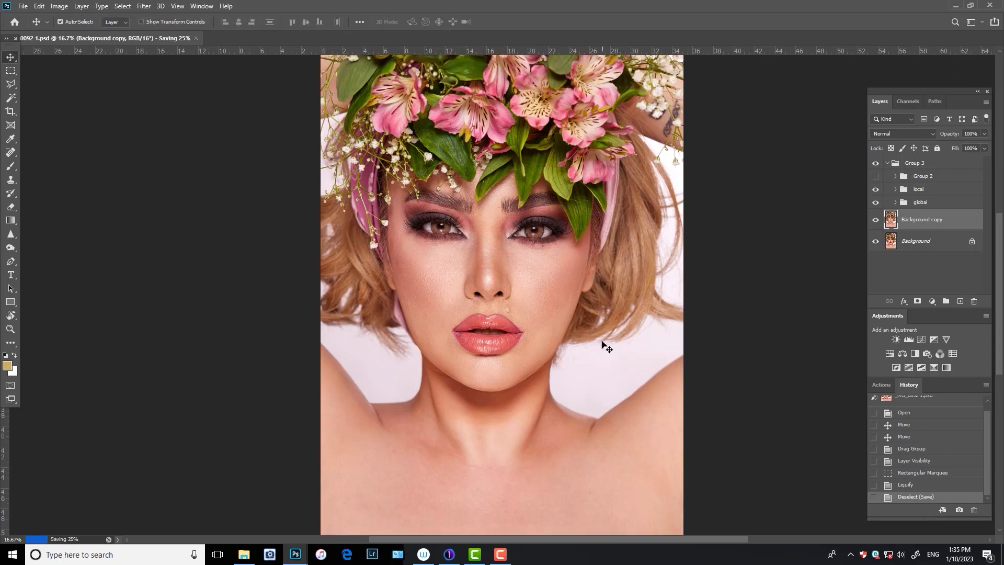
- Remove the veins and dark marks from the white of the right-hand eye with the Spot Healing Brush
key("ctrl+plus")
key("ctrl+plus")
key("ctrl+plus")
left_click_drag(589, 264, 574, 371)
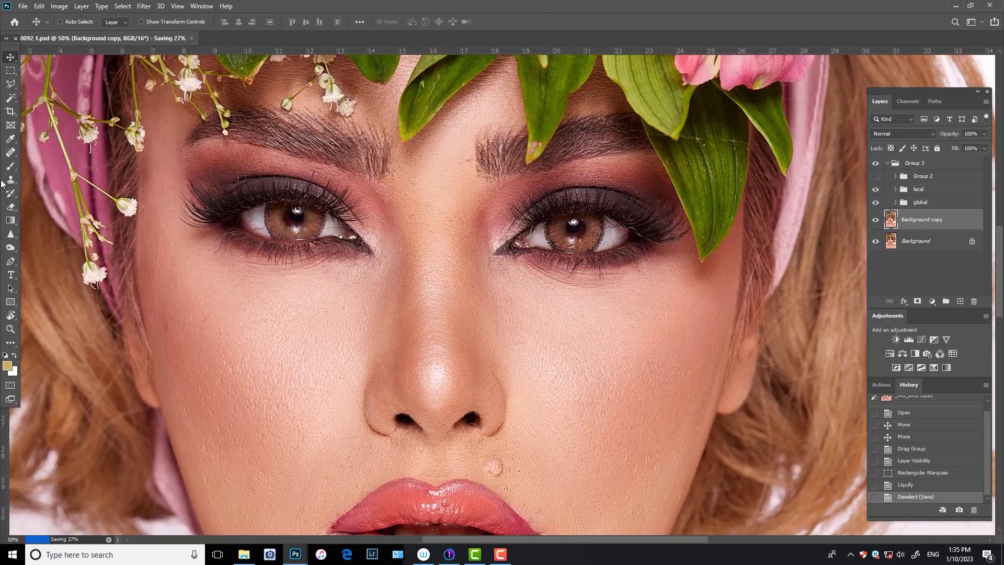
right_click(11, 152)
left_click(41, 153)
key("ctrl+plus")
mouse_move(706, 294)
left_mouse_down()
mouse_move(699, 330)
mouse_move(592, 357)
left_mouse_up()
key("ctrl+plus")
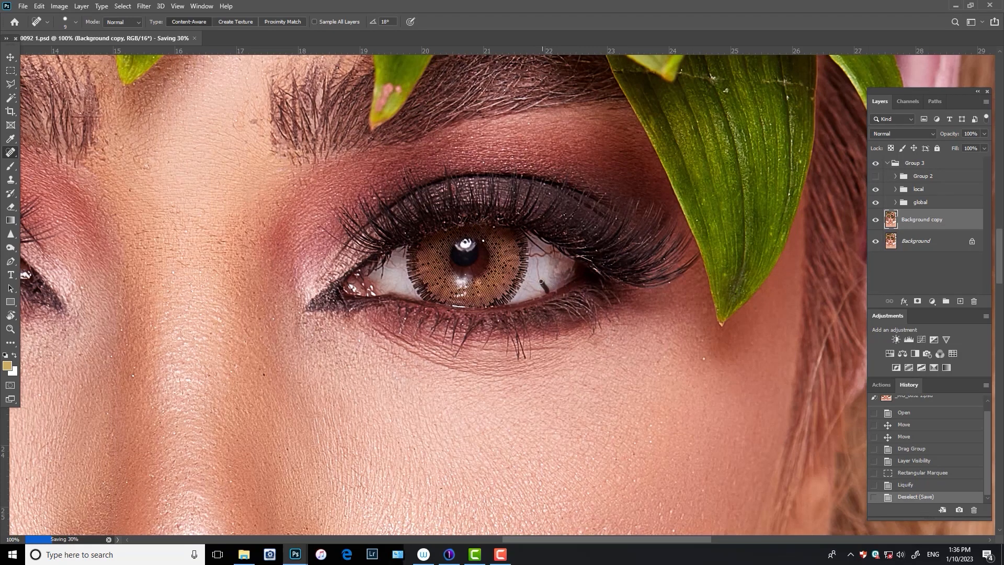
mouse_move(541, 281)
left_mouse_down()
mouse_move(528, 235)
mouse_move(562, 258)
left_mouse_up()
mouse_move(551, 266)
left_mouse_down()
mouse_move(558, 256)
mouse_move(568, 273)
left_mouse_up()
left_click(561, 259)
left_click(565, 262)
left_click(568, 266)
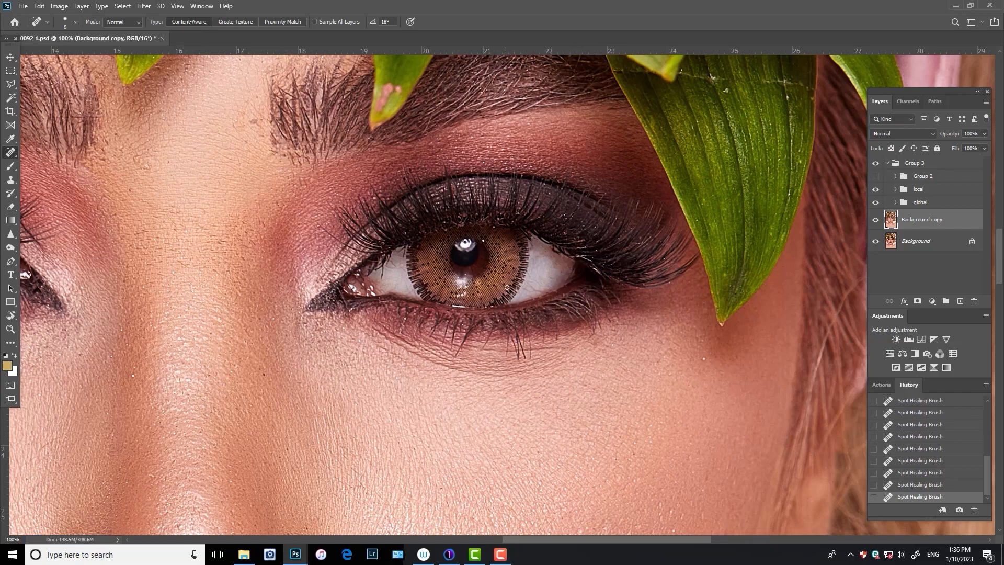
- Clean up the area around the left-hand eye and the blemish beside the right-hand eyebrow with the Spot Healing Brush
left_click_drag(336, 325, 740, 303)
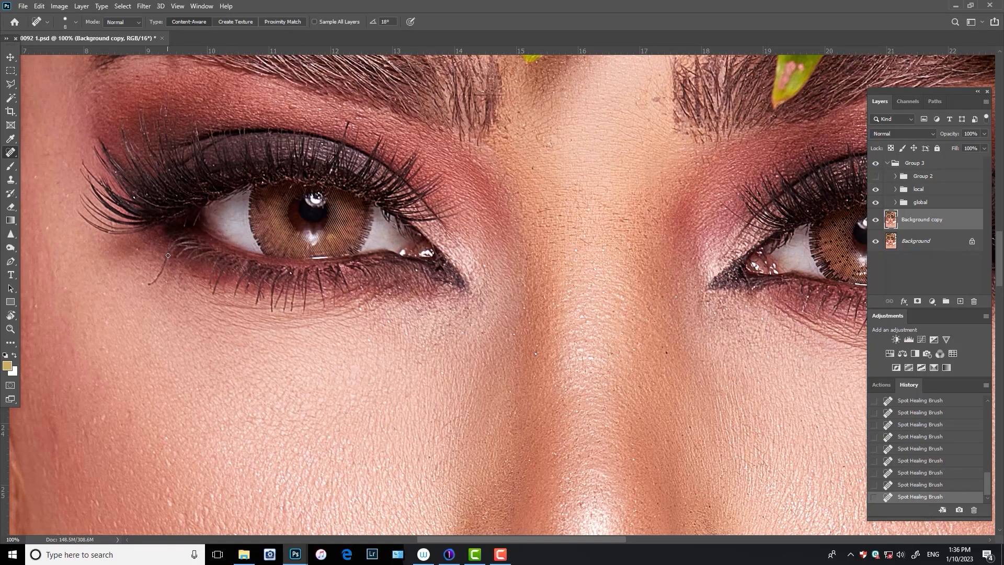
left_click_drag(517, 232, 370, 290)
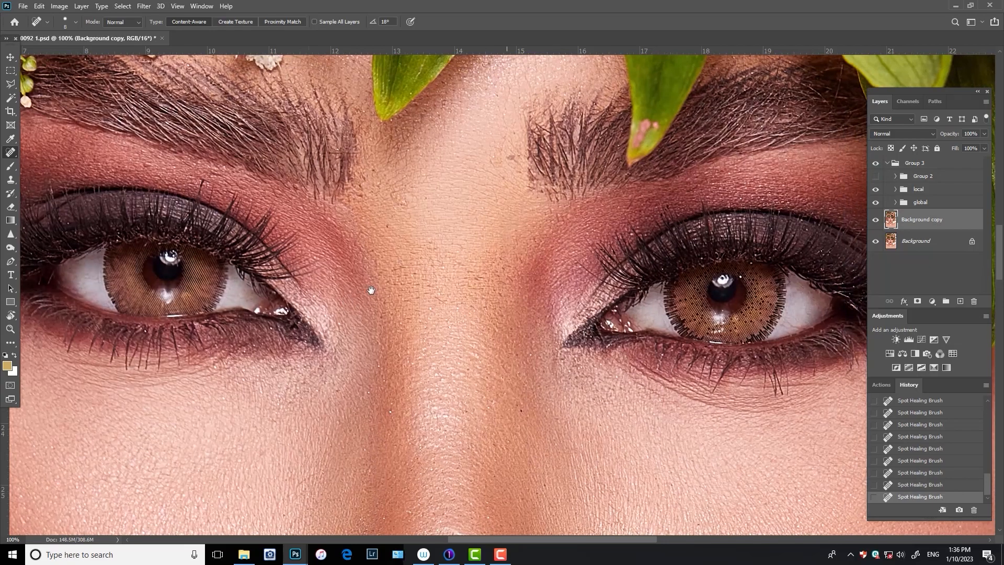
left_click_drag(506, 157, 515, 158)
- Remove the brown spot from the leaf tip over the right-hand eyebrow and retouch the neighbouring leaf
mouse_move(649, 179)
left_mouse_down()
mouse_move(569, 240)
mouse_move(570, 197)
left_mouse_up()
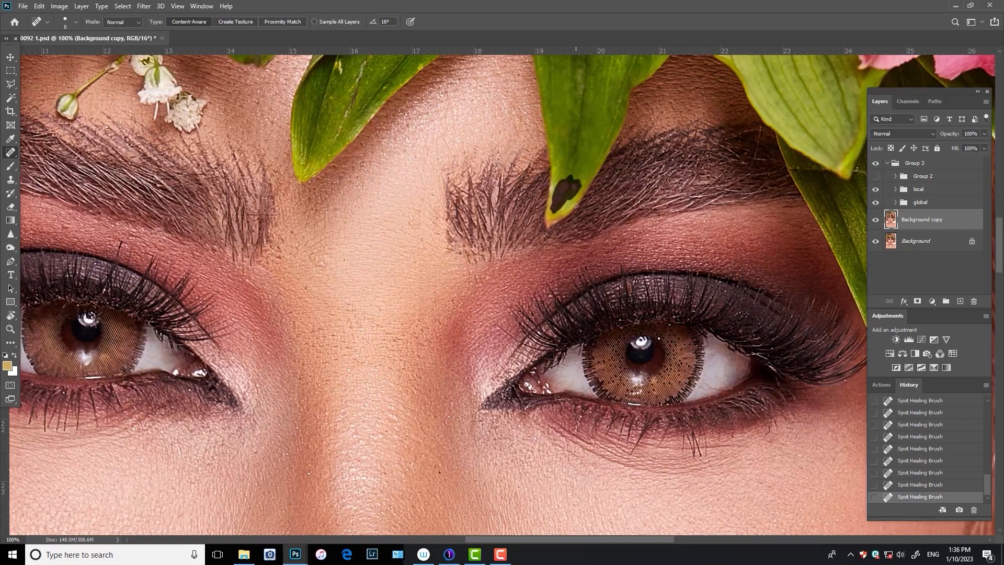
left_click(559, 196)
left_click_drag(478, 138, 456, 248)
mouse_move(316, 195)
left_mouse_down()
mouse_move(317, 186)
mouse_move(326, 223)
mouse_move(320, 243)
left_mouse_up()
- Save the retouched document and switch to the Clone Stamp tool for the right-hand eye area
mouse_move(603, 476)
left_mouse_down()
mouse_move(614, 310)
mouse_move(556, 272)
left_mouse_up()
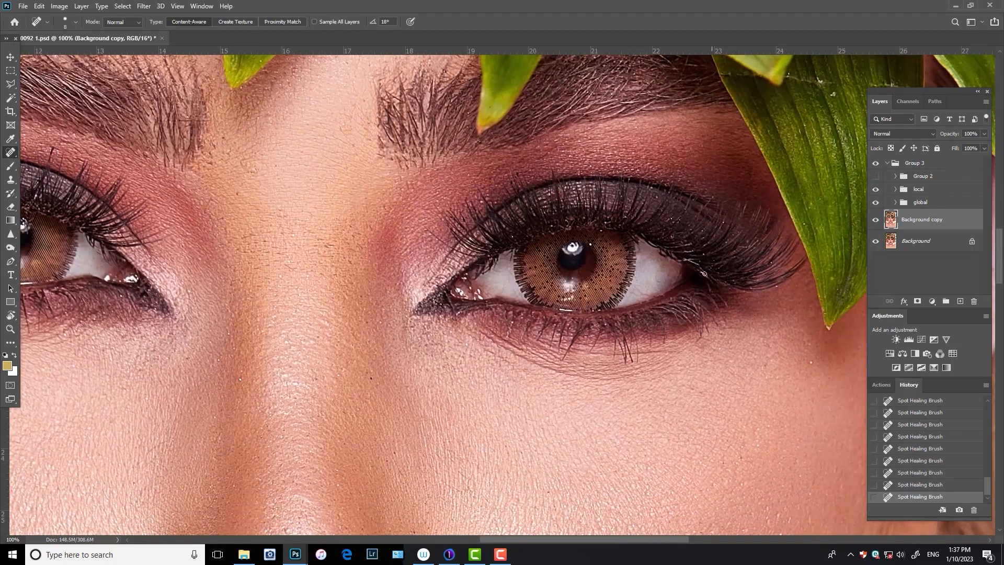
key("s")
key("ctrl+s")
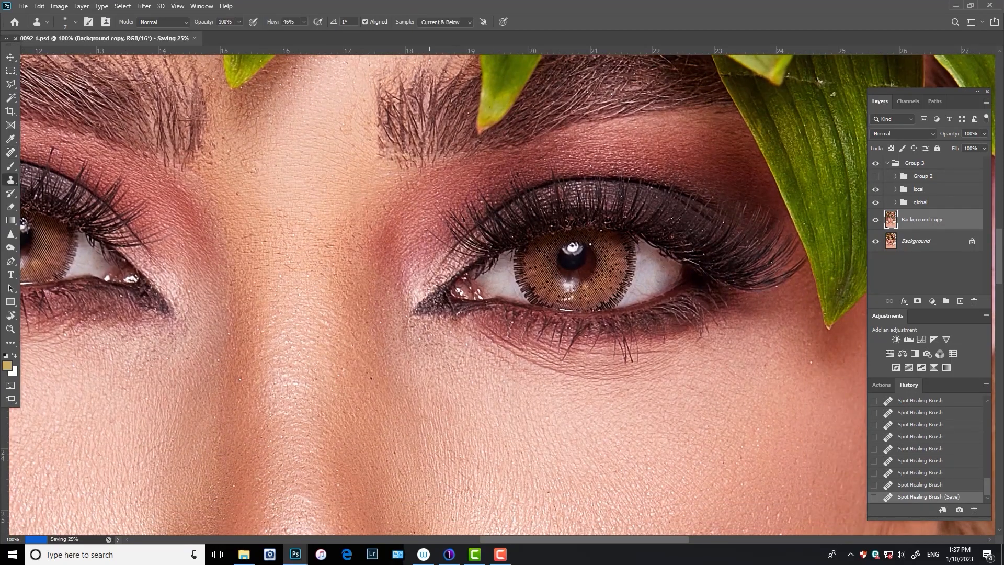
- Clean up the eyeliner tip and inner corner of the right-hand eye with the Clone Stamp
left_click(430, 289, "alt")
left_click(414, 304)
left_click(412, 305)
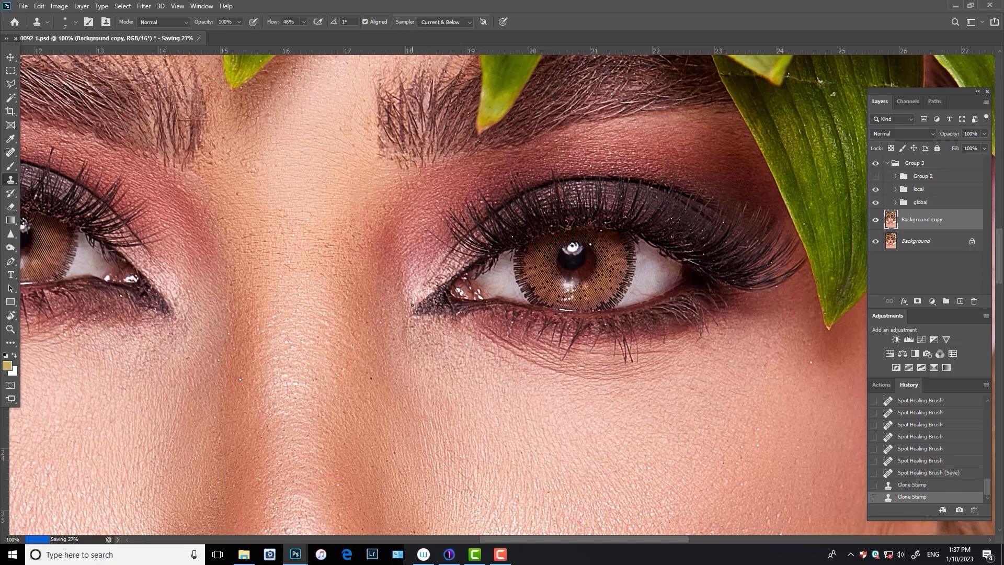
left_click(414, 306)
left_click(430, 311, "alt")
mouse_move(445, 281)
left_mouse_down()
mouse_move(430, 292)
mouse_move(476, 261)
left_mouse_up()
left_click(443, 298)
left_click(477, 261)
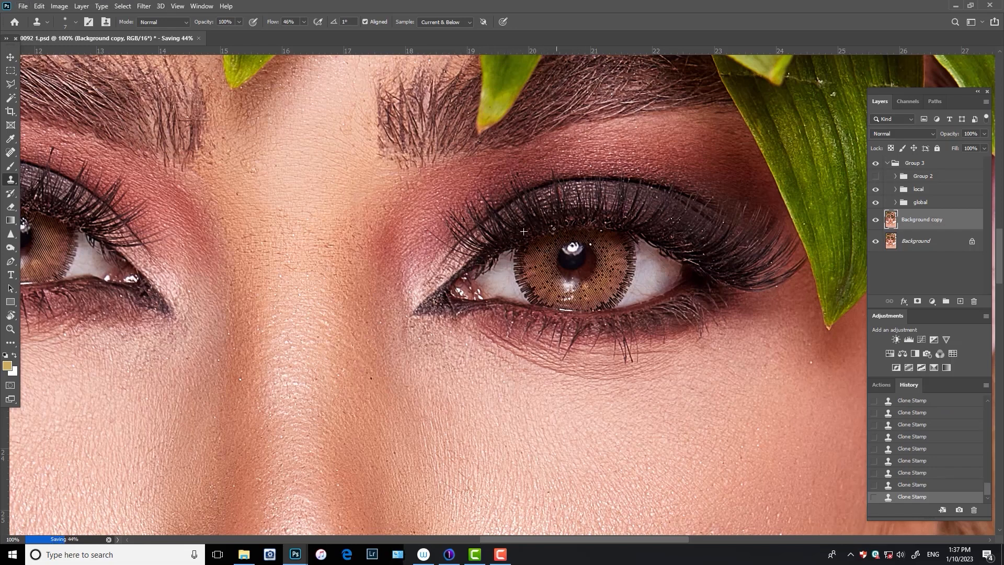
- Clone over the flaws along the right-hand eye's inner lash line and the skin below the liner tip, and compare with the original
left_click(570, 222, "alt")
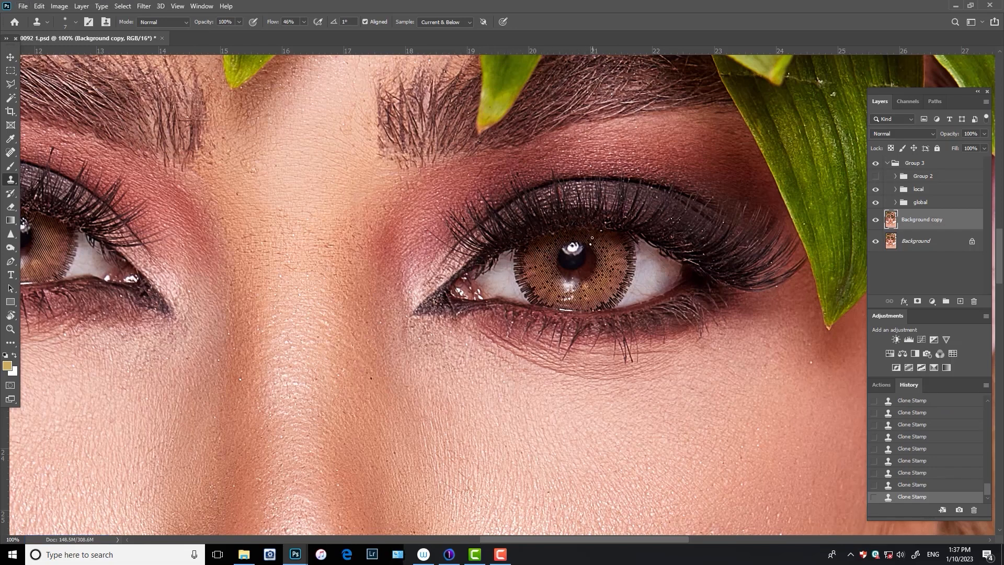
left_click(501, 247, "alt")
left_click(493, 258, "alt")
left_click(506, 243, "alt")
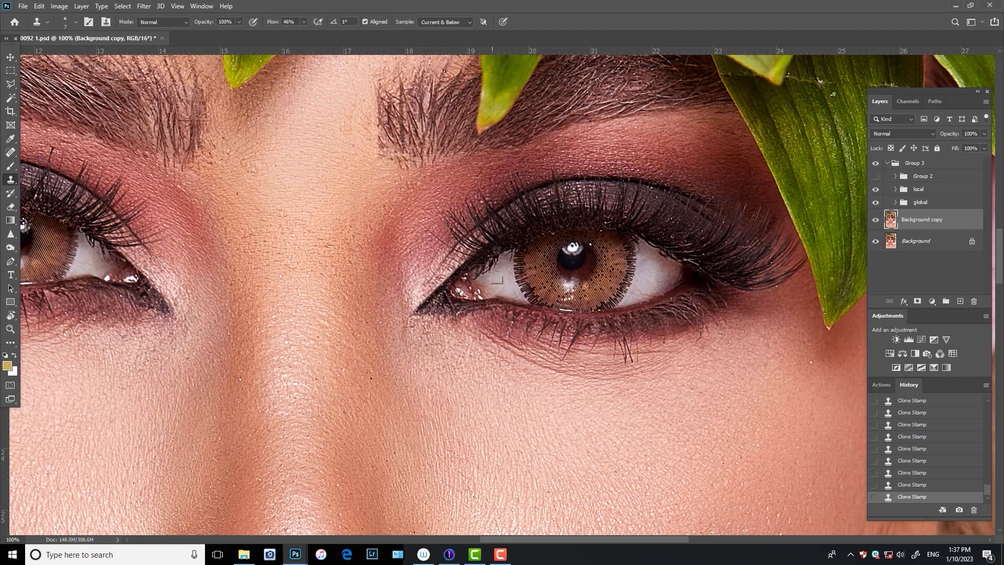
left_click(504, 244, "alt")
left_click(456, 317, "alt")
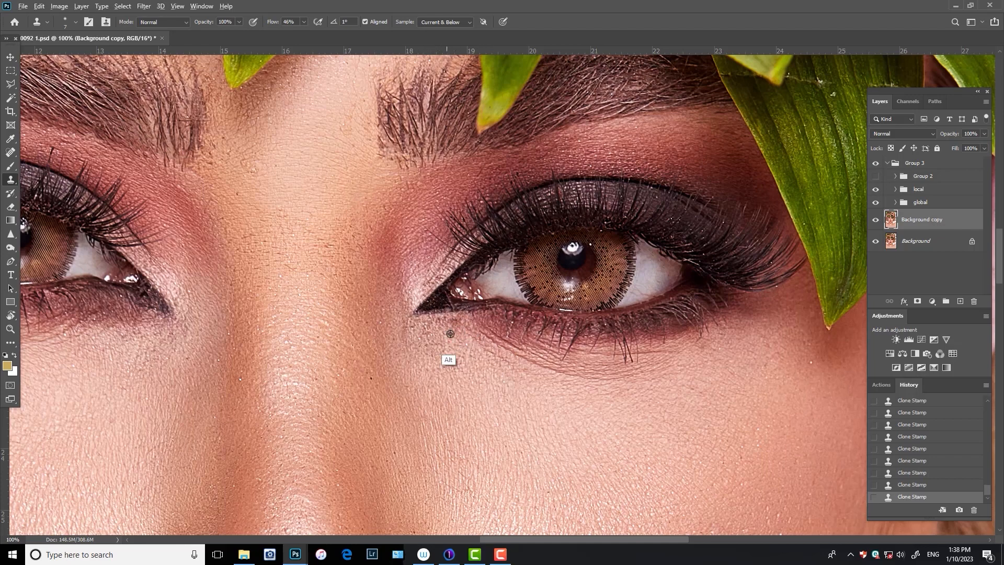
left_click(436, 345, "alt")
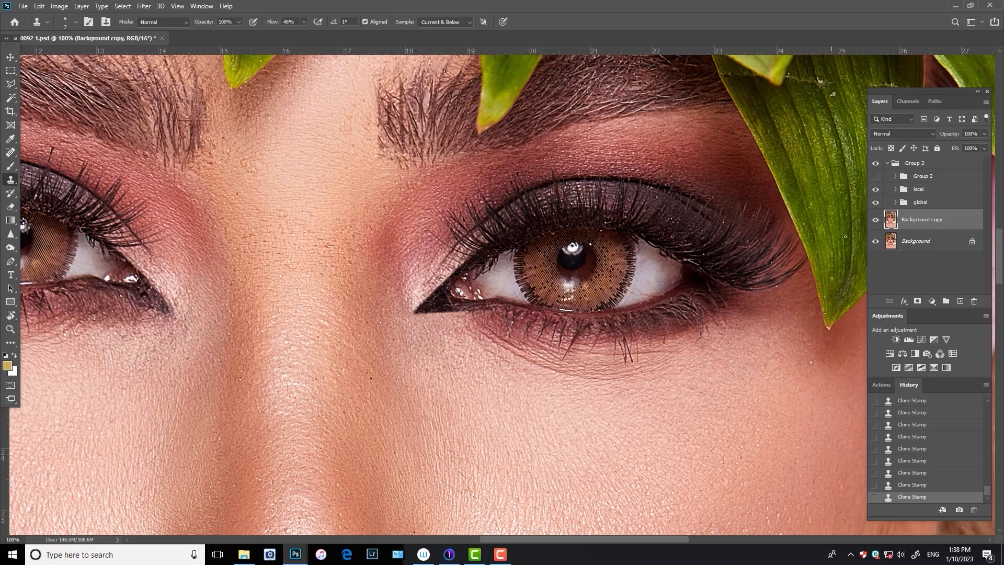
left_click(875, 220)
left_click(876, 220)
- Clone Stamp the edge of the eyeliner at the inner corner of the left-hand eye
mouse_move(296, 331)
left_mouse_down()
mouse_move(306, 314)
mouse_move(491, 301)
left_mouse_up()
left_click(345, 248)
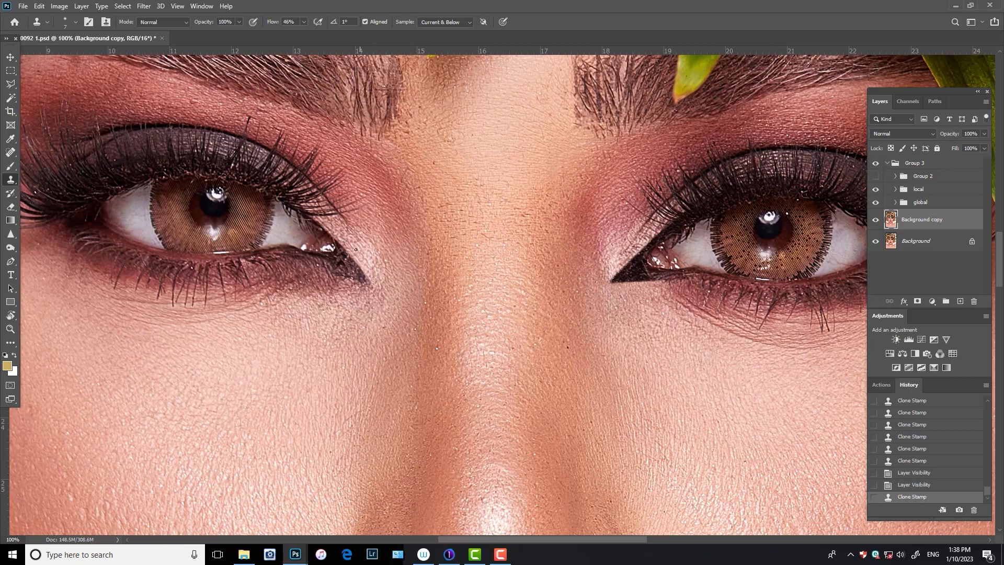
left_click(358, 243)
left_click_drag(358, 276, 369, 256)
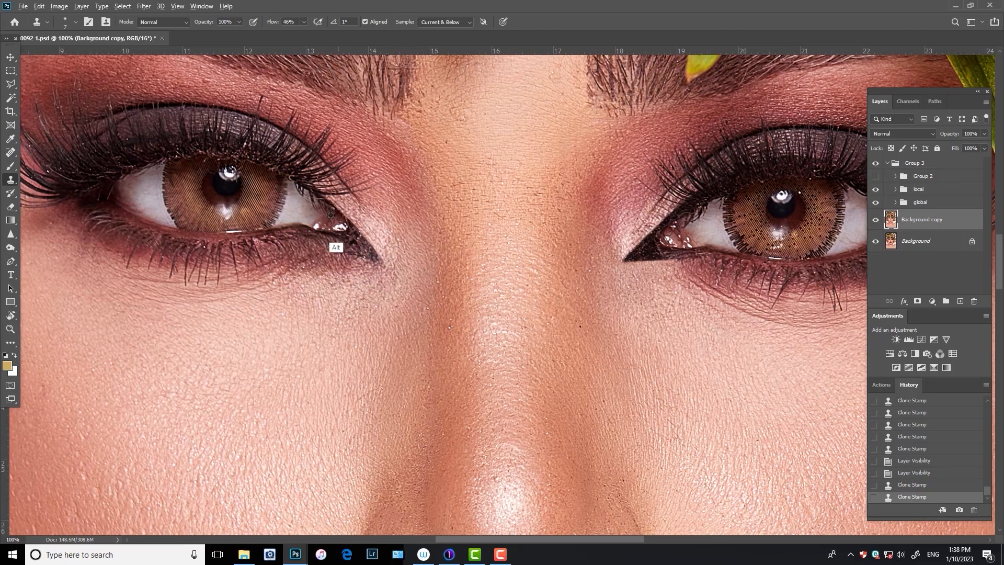
left_click(366, 253)
left_click(369, 256)
- Paint the left-hand eye's inner liner tip with a dark colour sampled from the lashes, using the Brush at 54% flow
key("b")
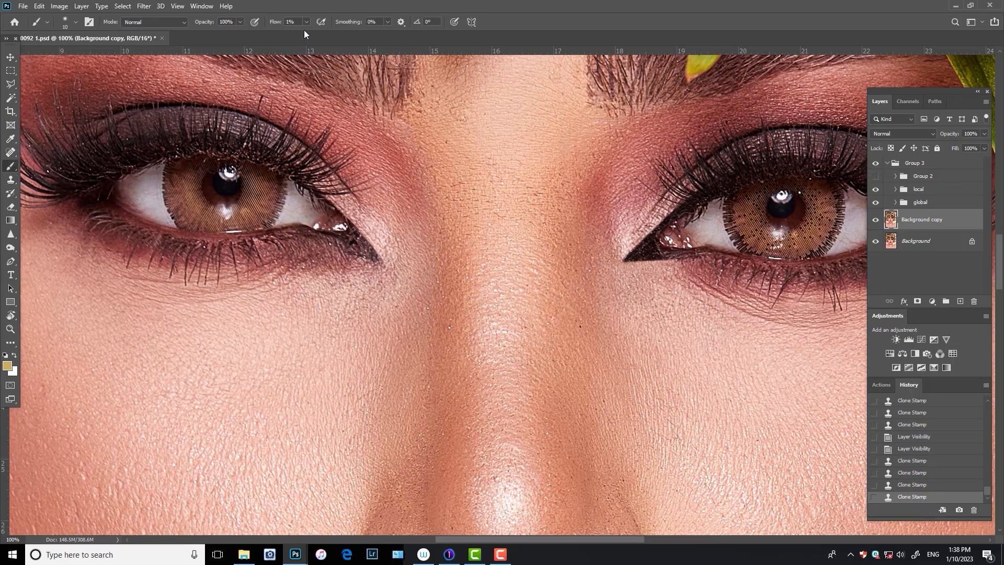
left_click(122, 167, "alt")
left_click(374, 253)
left_click(369, 249)
left_click(364, 245)
left_click(355, 238)
left_click(343, 217)
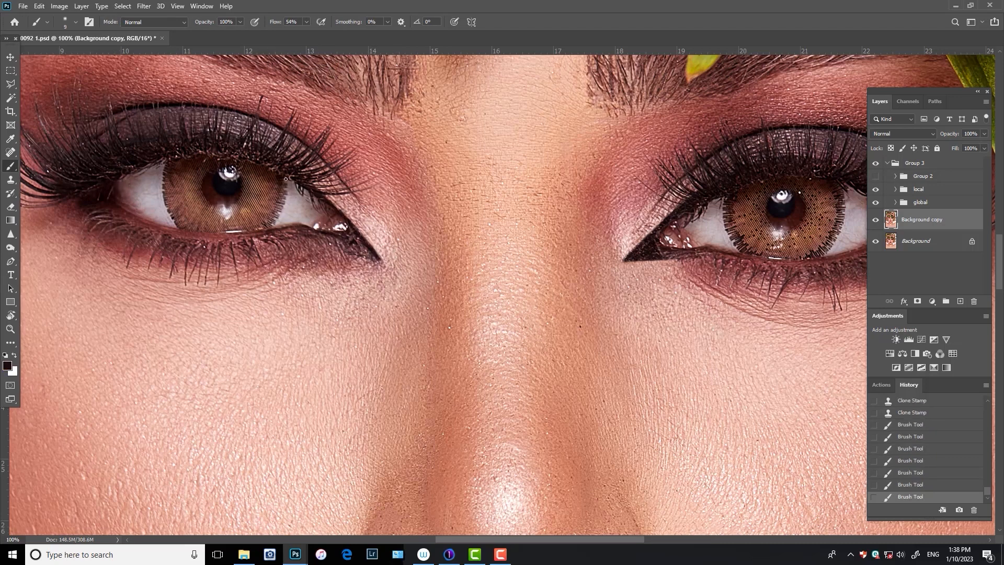
- Reduce the Brush flow to 27%, enlarge the brush to 10 and darken the upper lash line of the left-hand eye
left_click(307, 22)
left_click_drag(307, 36, 291, 35)
key("bracketright")
key("bracketright")
key("bracketright")
left_click_drag(251, 158, 235, 157)
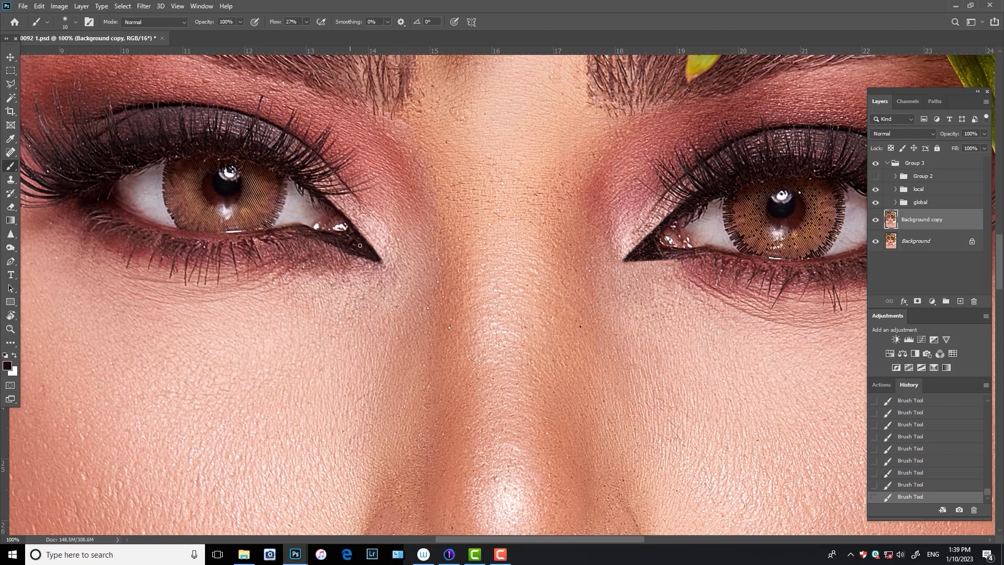
- Sharpen the lower edge of the left-hand eye's liner tip by cloning the skin beneath it
left_click(10, 180)
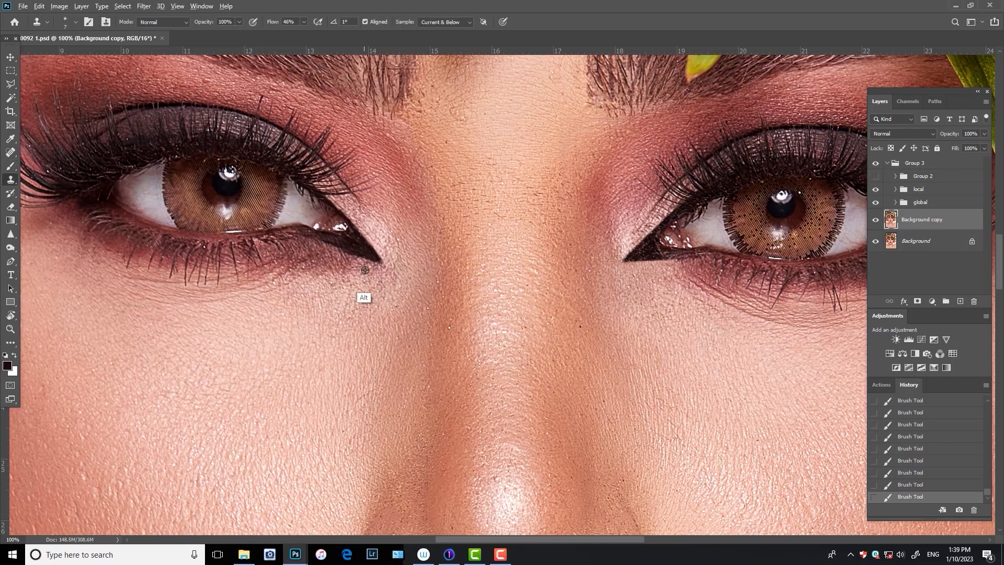
left_click(336, 263, "alt")
left_click_drag(335, 253, 343, 254)
mouse_move(359, 255)
left_mouse_down()
mouse_move(347, 252)
mouse_move(376, 263)
left_mouse_up()
left_click(339, 263, "alt")
left_click(381, 271, "alt")
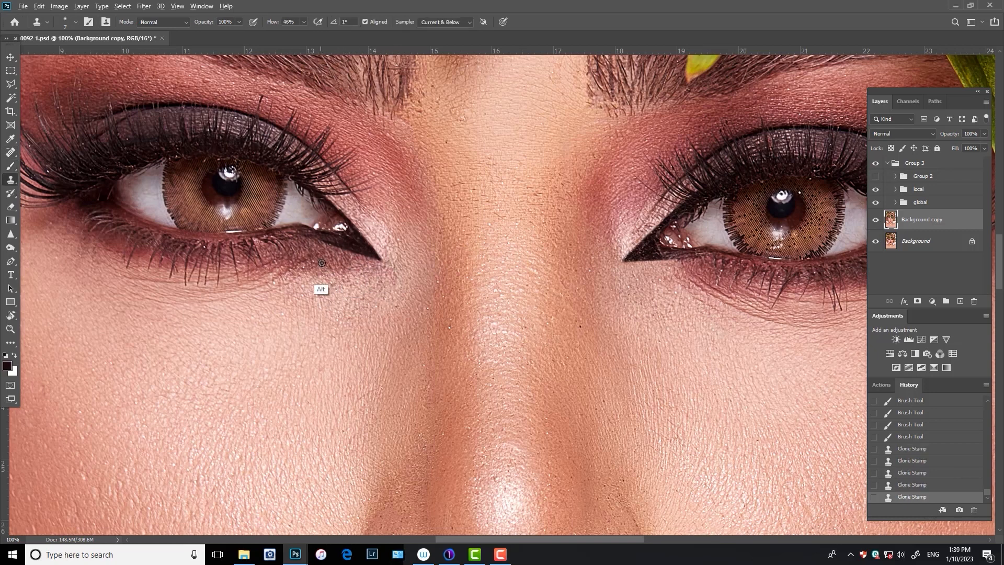
- Select the lower inner corner of the left-hand eye with the Polygonal Lasso, feather it and copy it to a new layer
key("l")
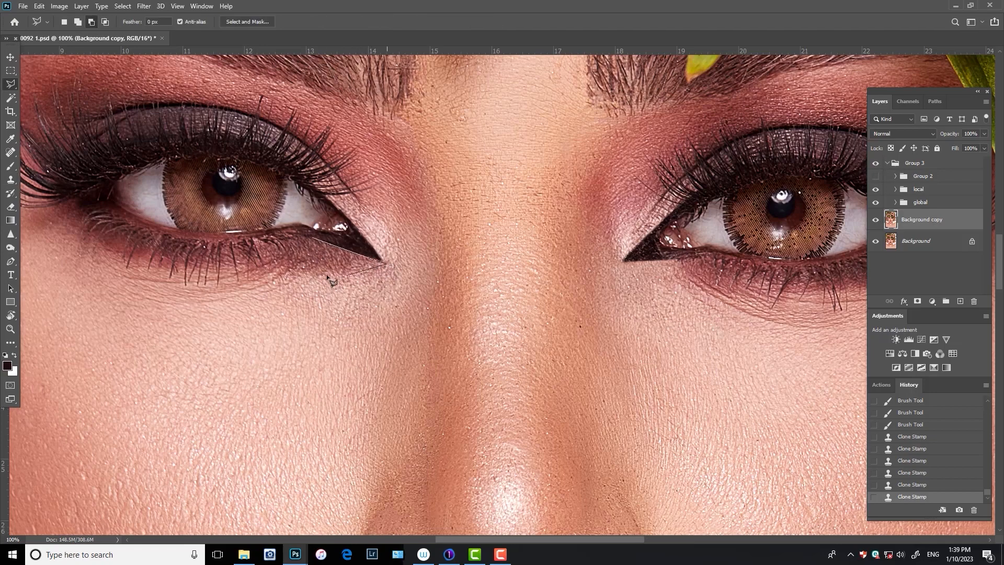
left_click(302, 237)
right_click(310, 262)
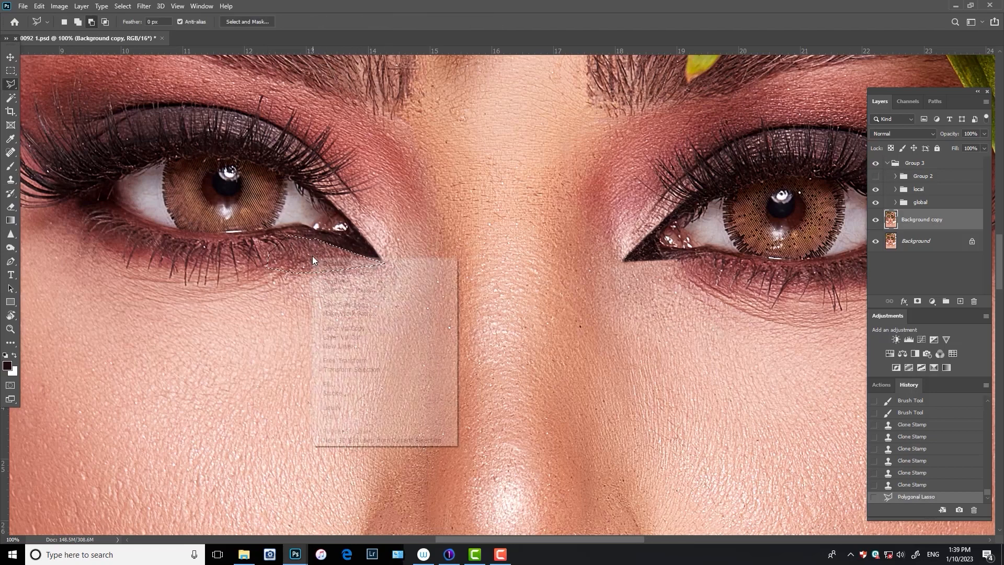
left_click(335, 277)
key("Return")
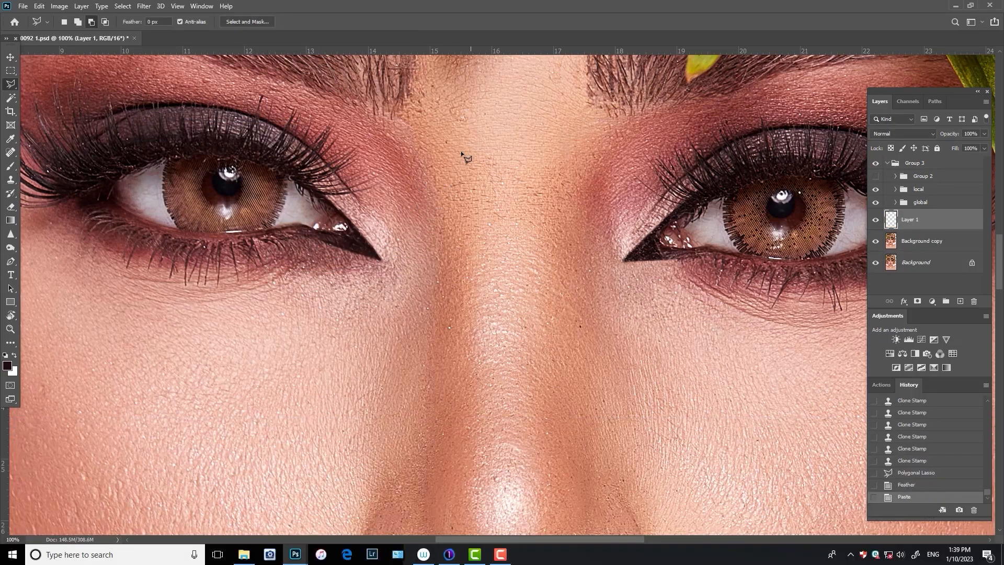
key("ctrl+c")
key("ctrl+v")
- Flip the copied liner patch horizontally, move it under the right-hand eye's inner corner and rotate it about 15 degrees to fit
key("ctrl+t")
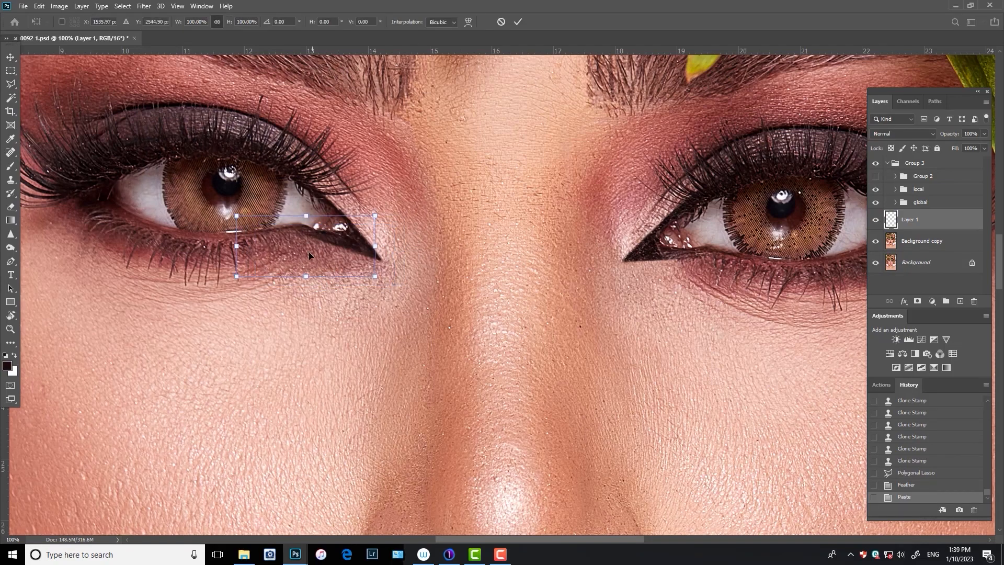
right_click(325, 241)
left_click(370, 418)
left_click_drag(334, 237, 698, 261)
left_click_drag(753, 291, 709, 333)
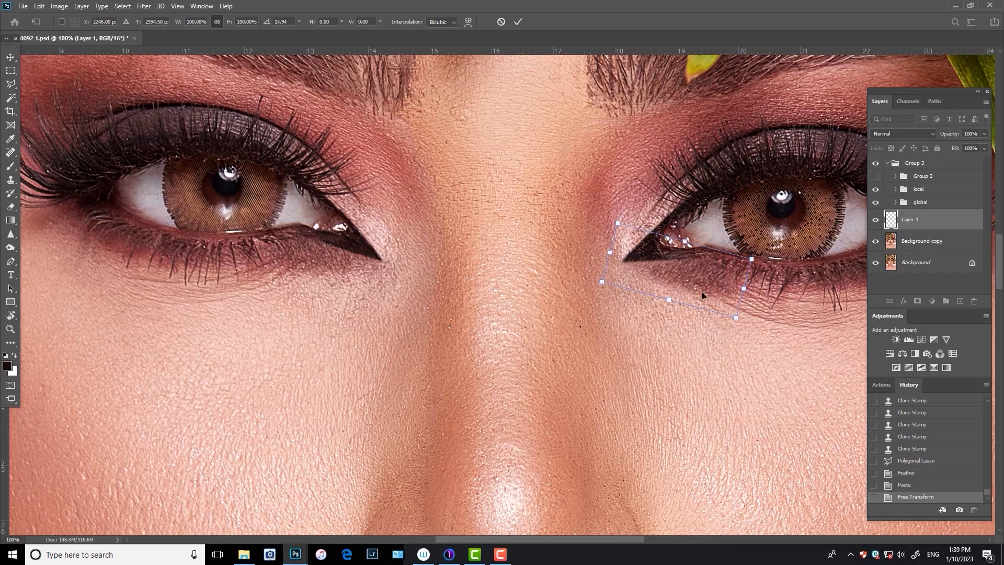
left_click_drag(701, 293, 705, 281)
key("Return")
- Blend the lower edge of the liner patch into the skin with the Eraser, redoing the first stroke, and compare the layer's effect
left_click_drag(712, 336, 610, 328)
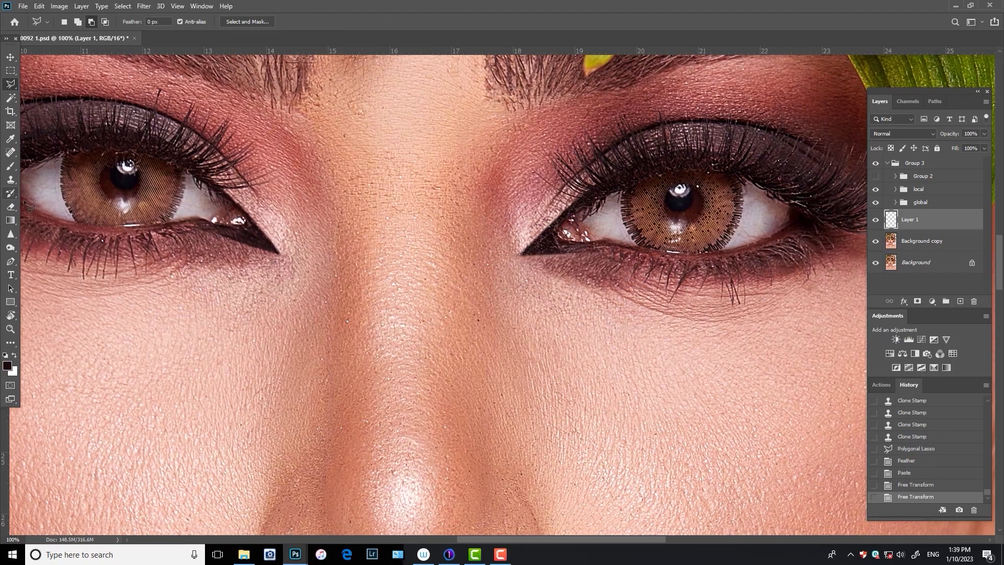
key("e")
left_click_drag(636, 290, 544, 286)
left_click(902, 484)
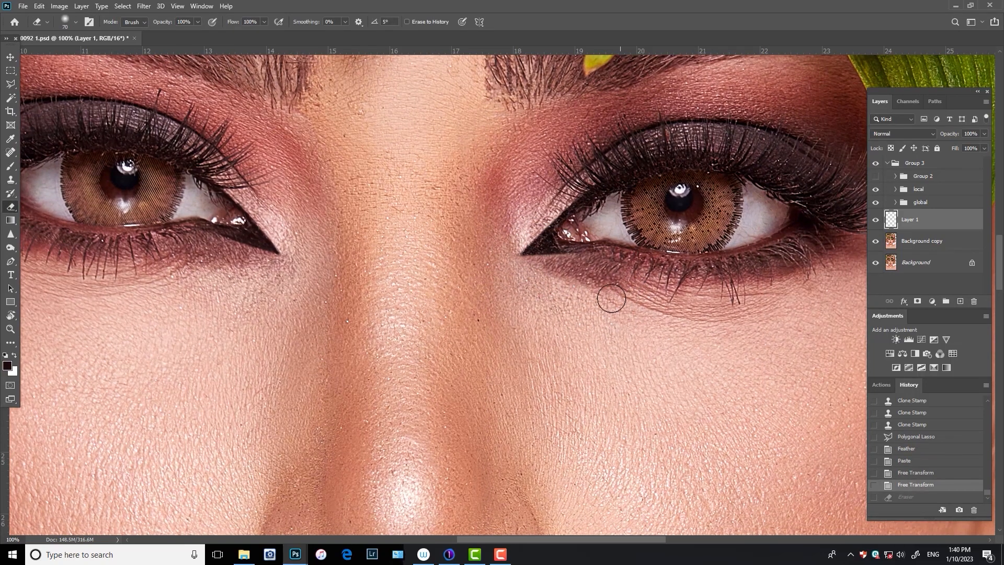
left_click_drag(611, 299, 510, 271)
left_click(875, 219)
left_click(875, 219)
- Reduce the Eraser to size 30 and erase the patch's overlap along the right-hand eye's lower lid and lashes
key("bracketleft")
key("bracketleft")
key("bracketleft")
key("bracketleft")
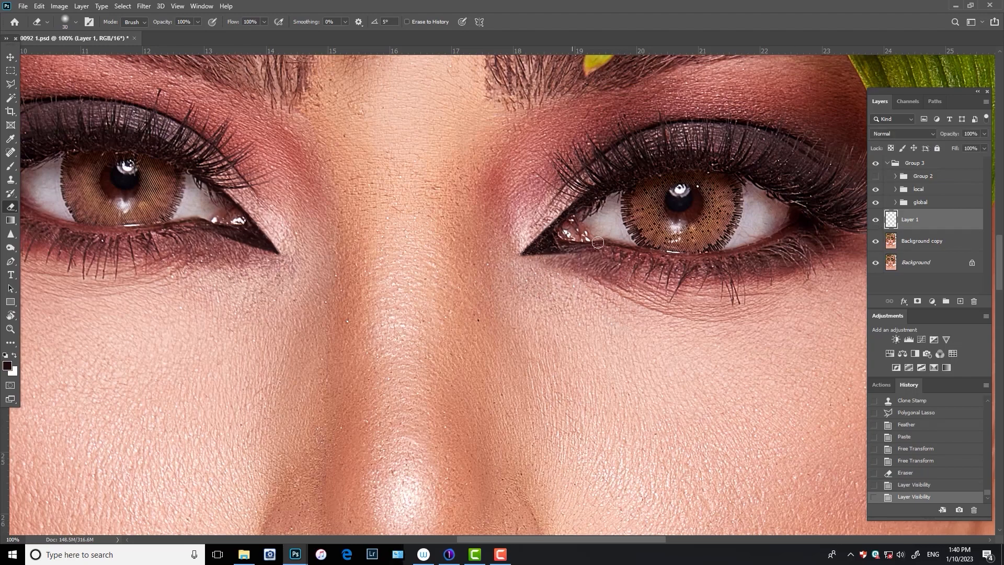
left_click_drag(597, 243, 653, 244)
left_click_drag(720, 255, 748, 251)
left_click(876, 219)
left_click(875, 220)
left_click_drag(632, 273, 609, 285)
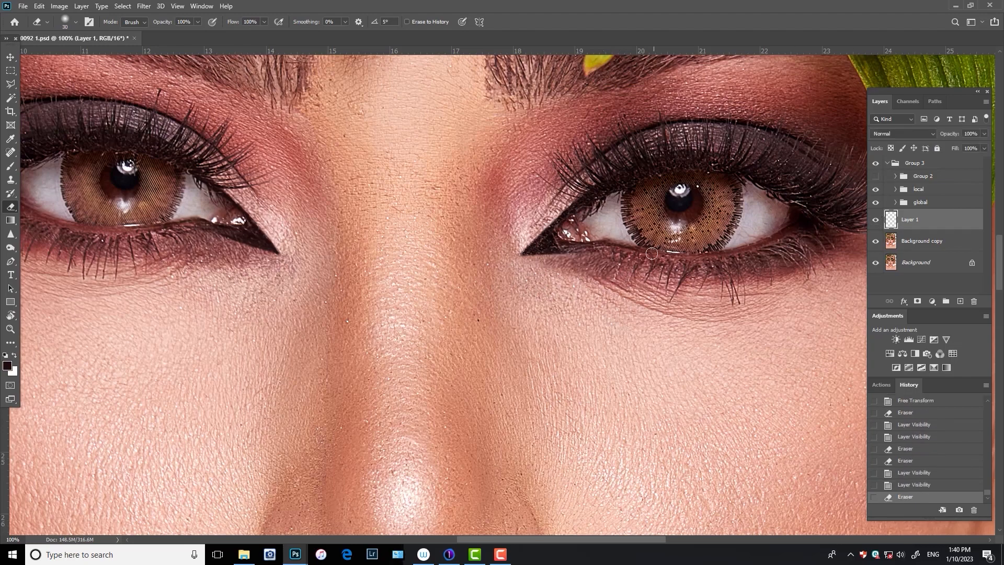
left_click_drag(652, 253, 569, 287)
left_click(874, 222)
left_click(874, 221)
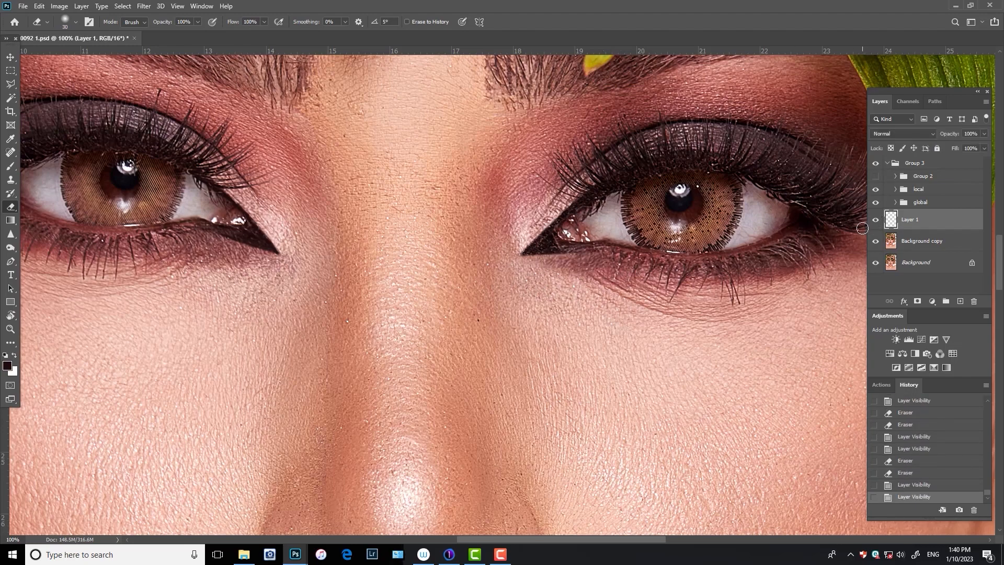
- Adjust the patch layer's Levels to black input 17 and midtone 1.13, and compare the result
key("ctrl+l")
left_click_drag(808, 162, 802, 163)
left_click_drag(741, 162, 750, 164)
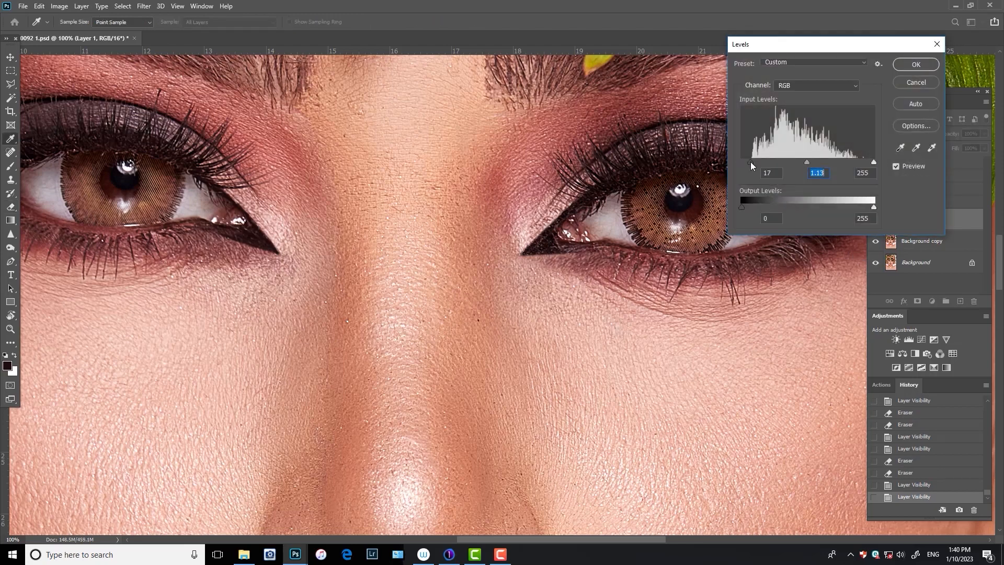
key("Return")
left_click(873, 220)
left_click(874, 220)
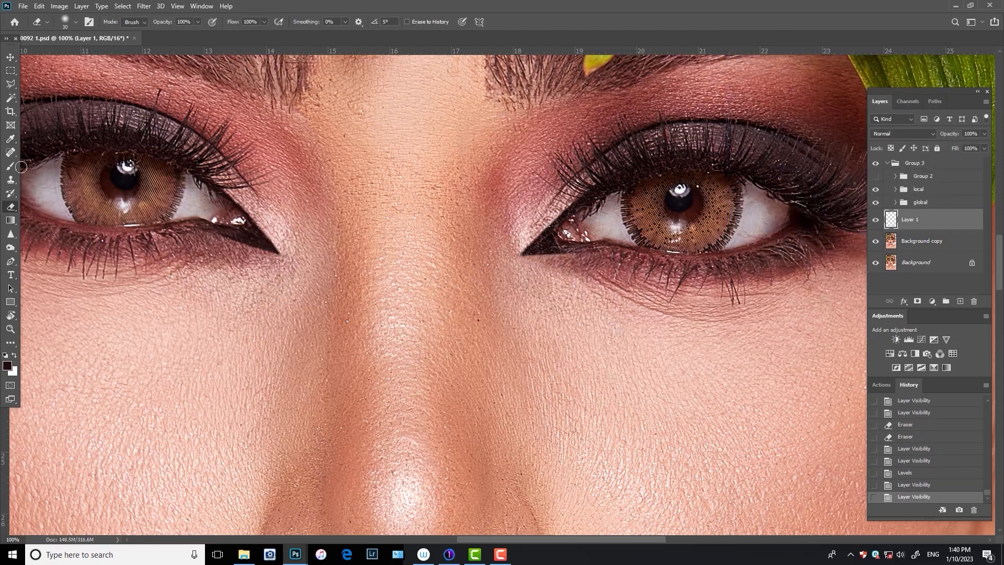
- Merge the patch into the Background copy layer and Clone Stamp the blend area below the right-hand eye's inner corner
key("s")
key("ctrl+e")
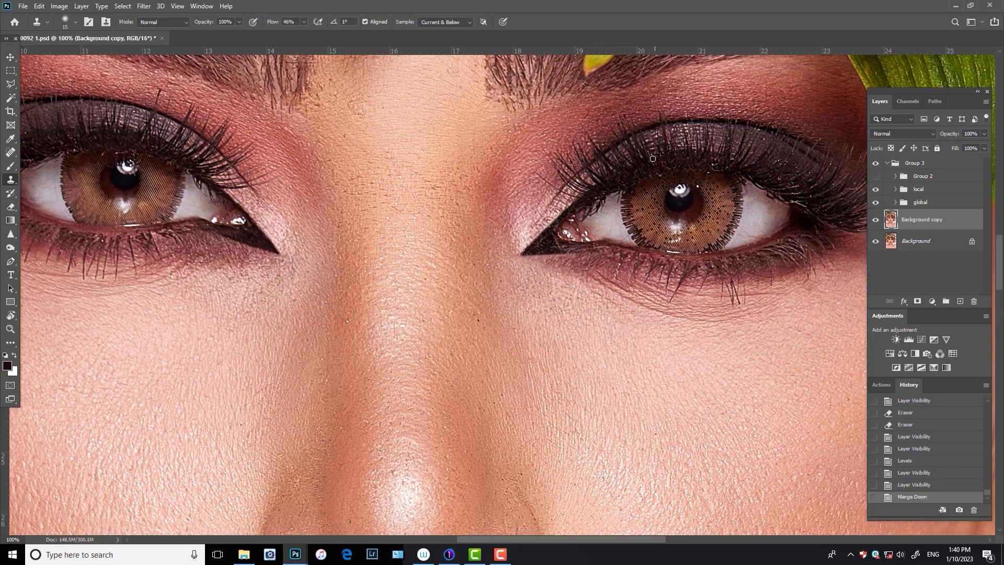
left_click(594, 269)
left_click(593, 269)
left_click(601, 280)
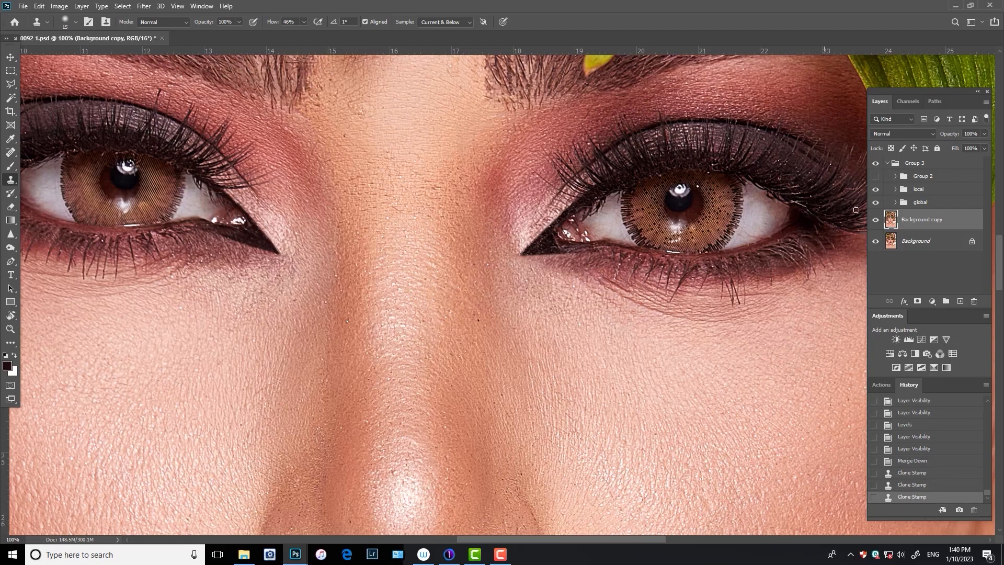
left_click(875, 219)
left_click(875, 220)
- Paint fine hair strokes at the inner end of the right-hand eyebrow with a small Brush in a colour sampled from the brow area
key("ctrl+minus")
key("ctrl+minus")
key("ctrl+minus")
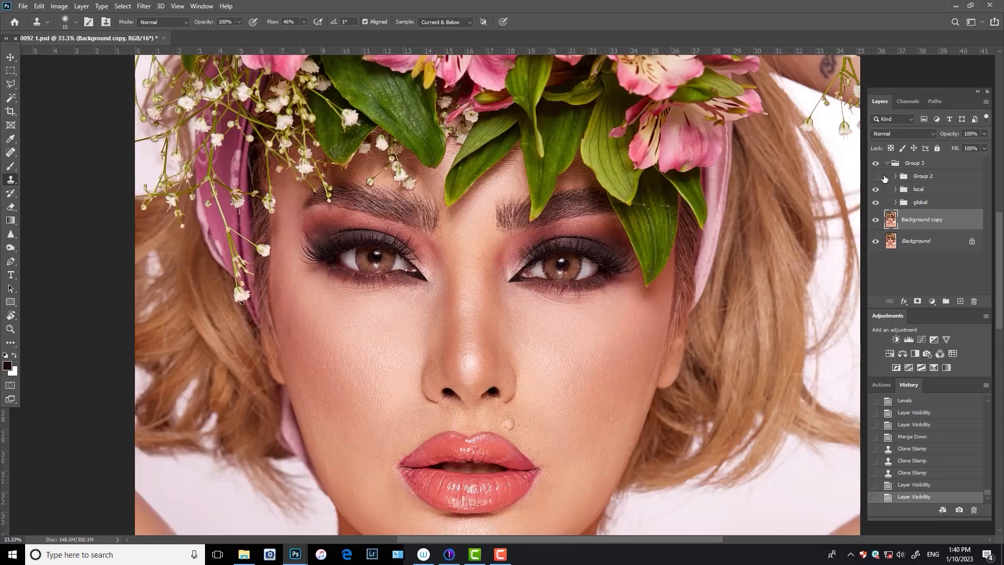
key("ctrl+plus")
key("ctrl+plus")
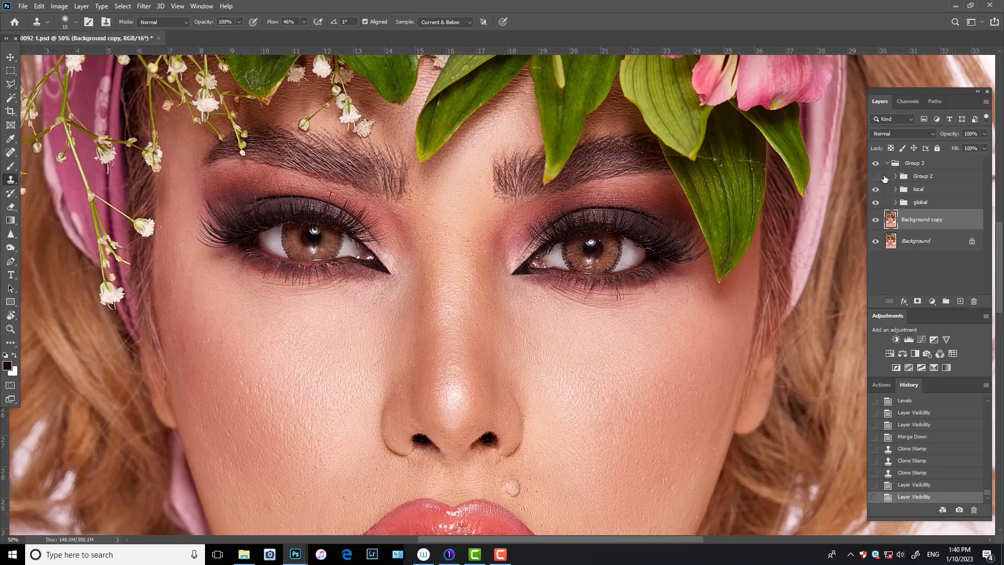
mouse_move(542, 186)
left_mouse_down()
mouse_move(553, 263)
mouse_move(515, 249)
left_mouse_up()
left_click(11, 166)
left_click(522, 225, "alt")
left_click_drag(503, 189, 508, 214)
left_click_drag(504, 209, 508, 247)
left_click_drag(516, 187, 517, 207)
mouse_move(517, 225)
left_mouse_down()
mouse_move(518, 245)
mouse_move(528, 235)
left_mouse_up()
left_click_drag(528, 236, 527, 230)
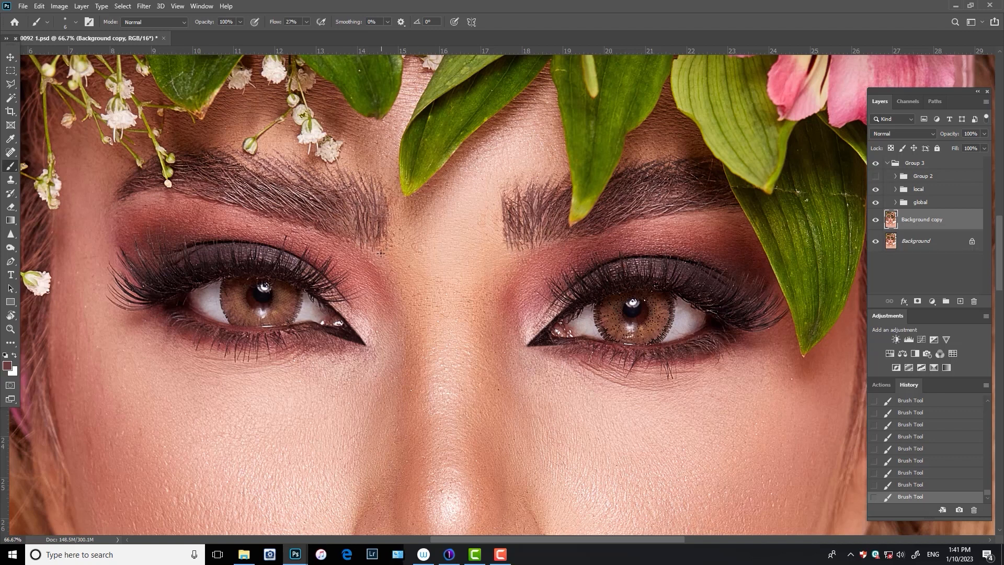
- Undo the last three brush strokes and paint hairs at the inner end of the left-hand eyebrow
key("ctrl+z")
key("ctrl+z")
key("ctrl+z")
left_click_drag(380, 189, 383, 197)
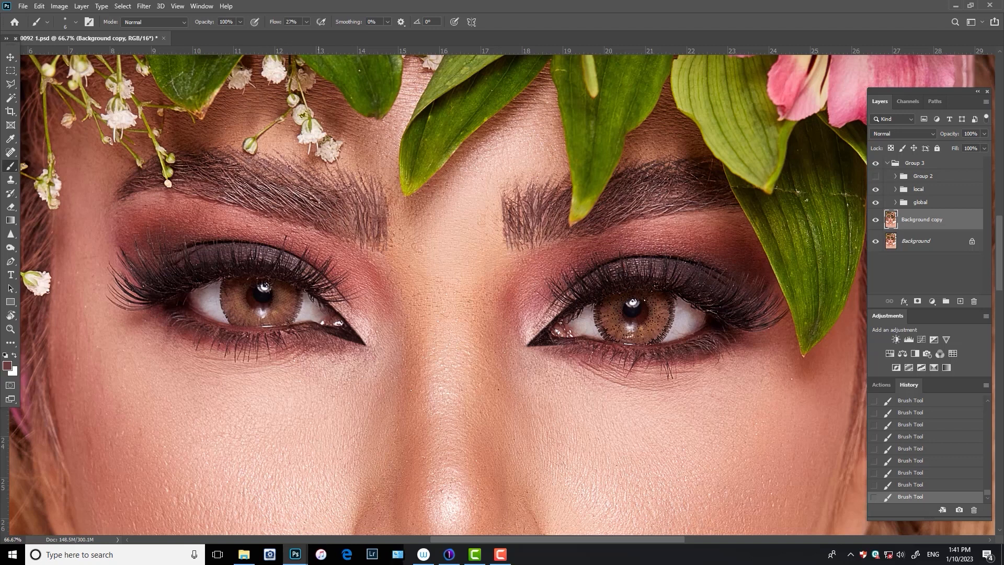
- Sample the dark liner colour, undo the last three strokes and paint hairs along the upper edge of the left-hand eyebrow
left_click(348, 360, "alt")
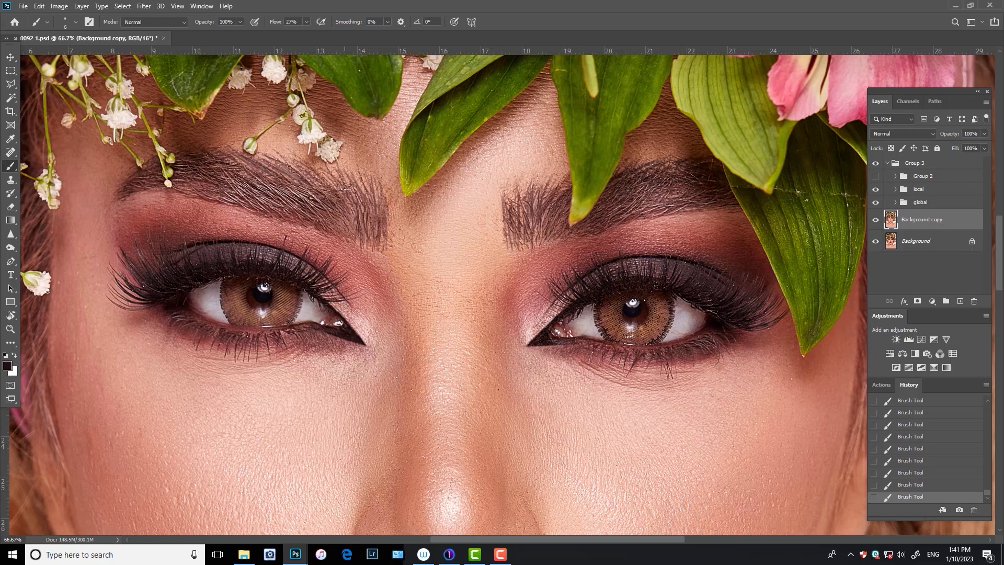
key("ctrl+z")
key("ctrl+z")
key("ctrl+z")
left_click_drag(266, 173, 237, 160)
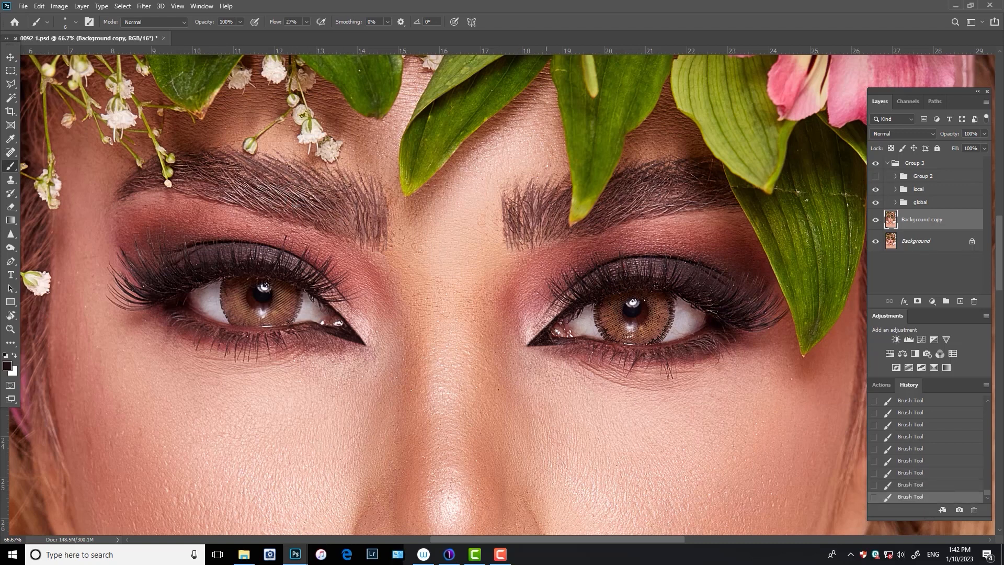
- Add dark hair strokes to the inner ends of both eyebrows, comparing against the original between strokes
left_click_drag(507, 240, 516, 179)
left_click(876, 221)
left_click(876, 222)
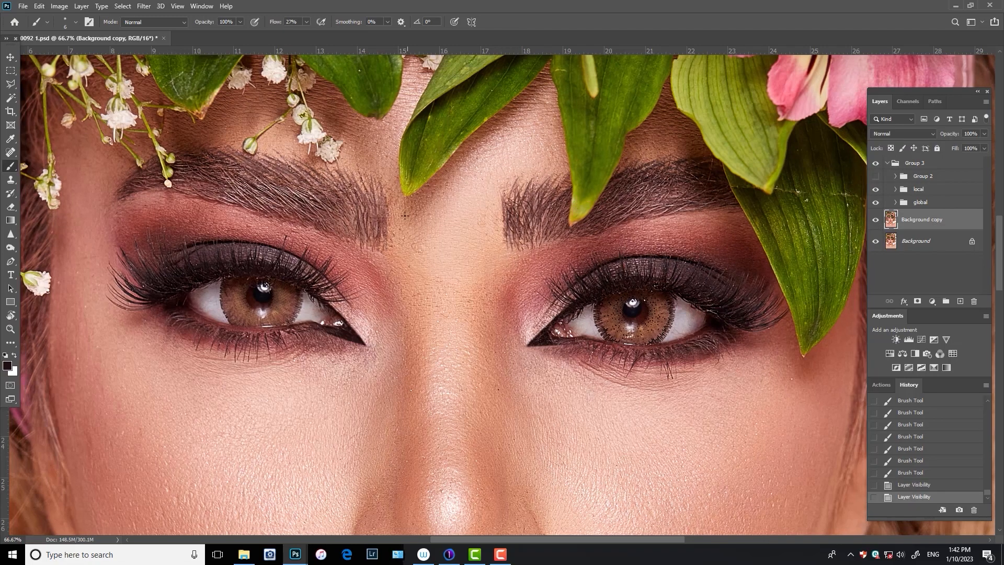
mouse_move(355, 243)
left_mouse_down()
mouse_move(346, 205)
mouse_move(370, 191)
left_mouse_up()
key("h")
left_click(529, 265)
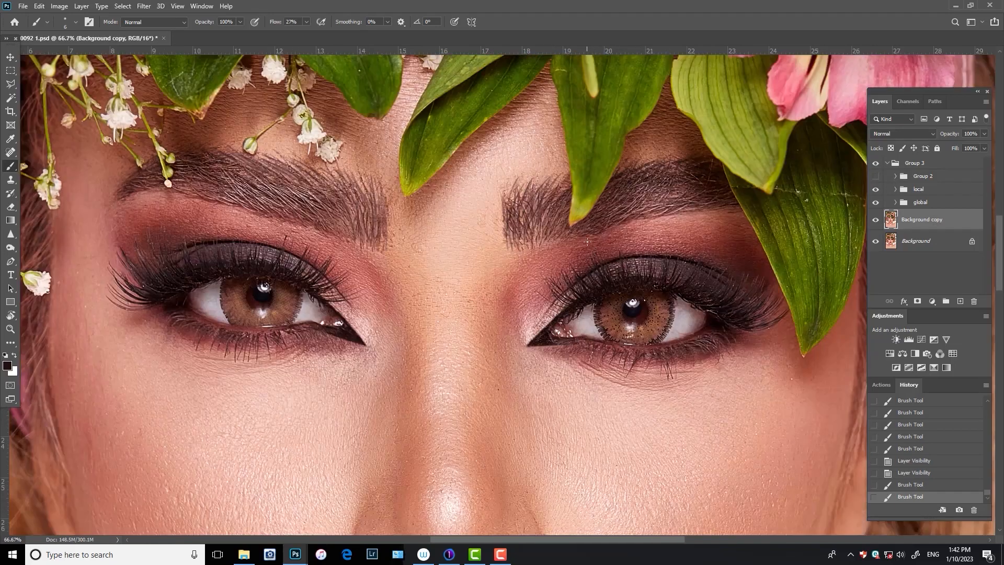
- Lower the Clone Stamp flow to 14% and clone clean skin beneath the inner ends of both eyebrows
left_click(11, 179)
left_click_drag(567, 242, 520, 247)
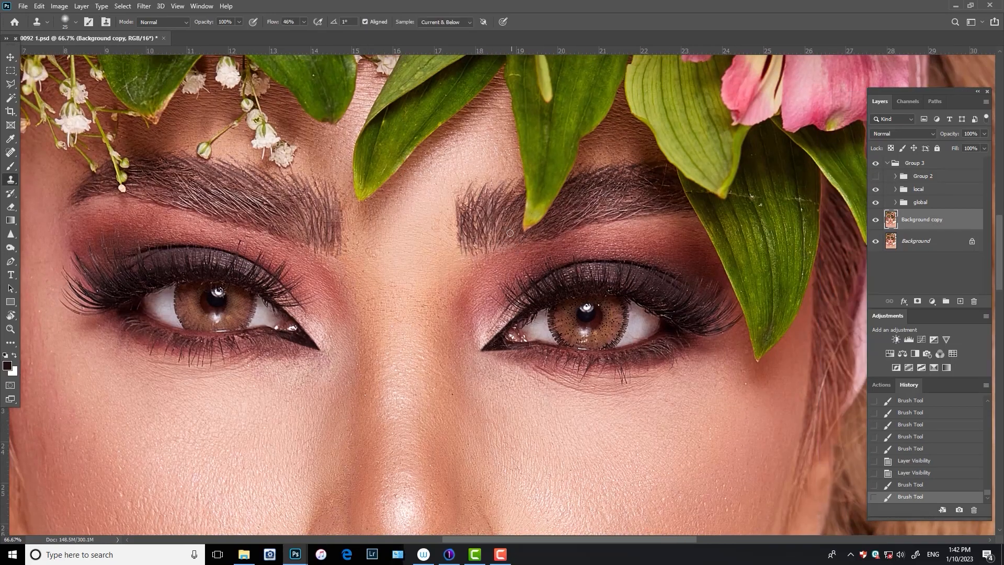
left_click(303, 21)
left_click_drag(305, 36, 288, 36)
left_click(492, 248, "alt")
mouse_move(494, 260)
left_mouse_down()
mouse_move(481, 250)
mouse_move(540, 238)
left_mouse_up()
left_click_drag(326, 264, 326, 258)
left_click(340, 260)
left_click(345, 259)
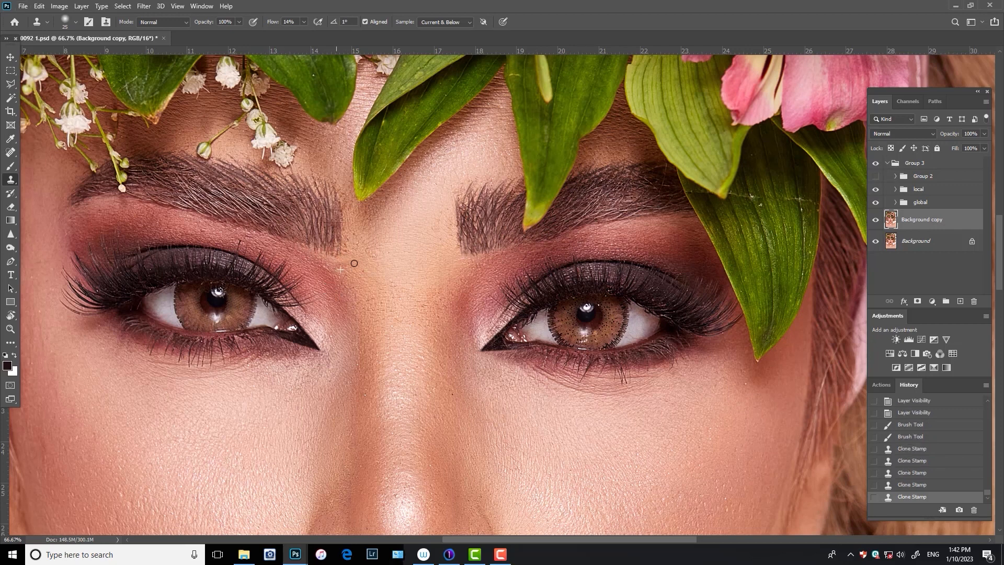
- Revert to an earlier clone stroke, compare the retouched layer against the original and save the document
left_click(900, 461)
left_click(903, 450)
left_click(876, 220)
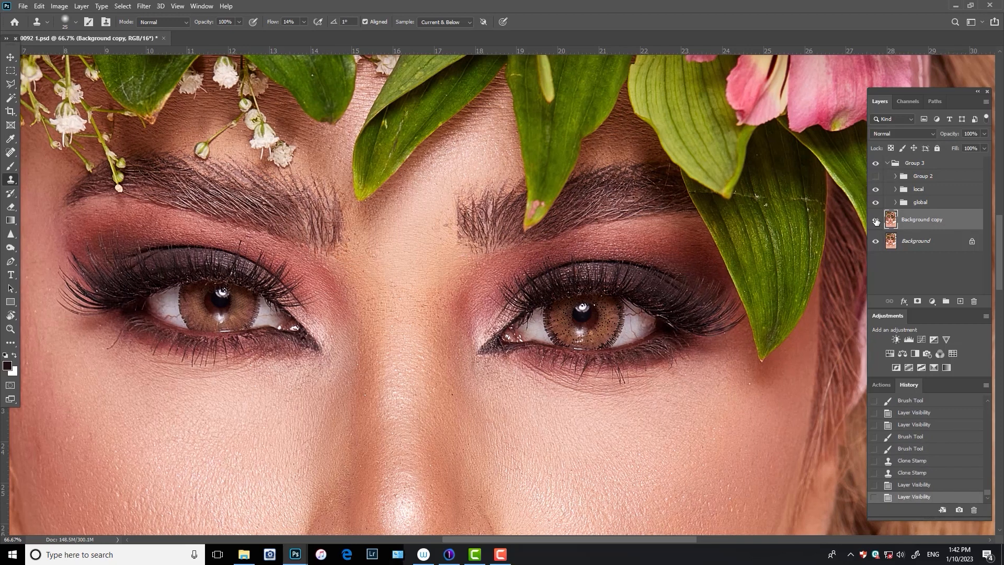
left_click(875, 220)
key("ctrl+s")
- Select the inner corner of the left-hand eye and push its eyeliner tip into shape with Liquify at brush size 100
mouse_move(378, 260)
left_mouse_down()
mouse_move(432, 224)
mouse_move(241, 376)
left_mouse_up()
key("m")
key("ctrl+shift+x")
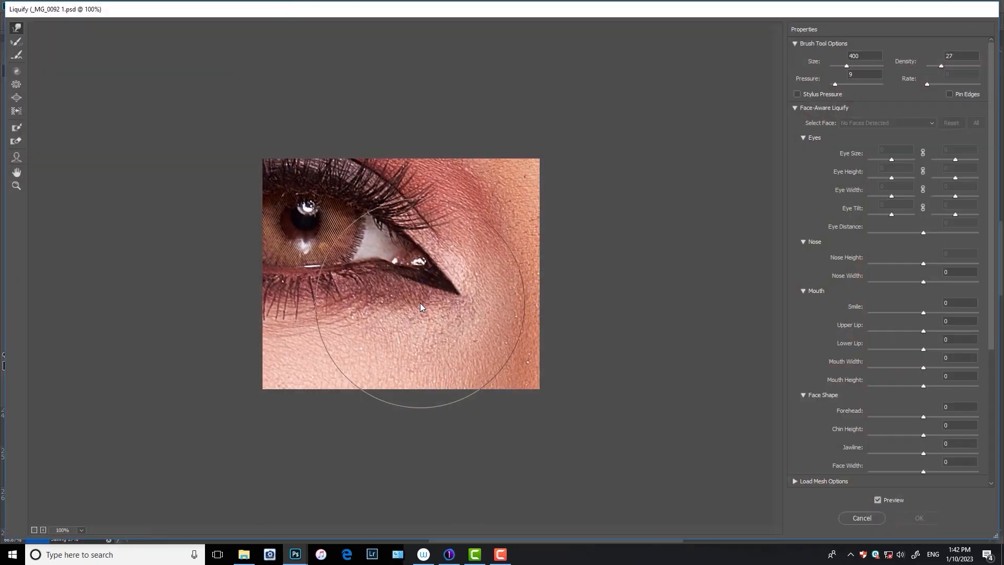
left_click_drag(459, 303, 425, 309)
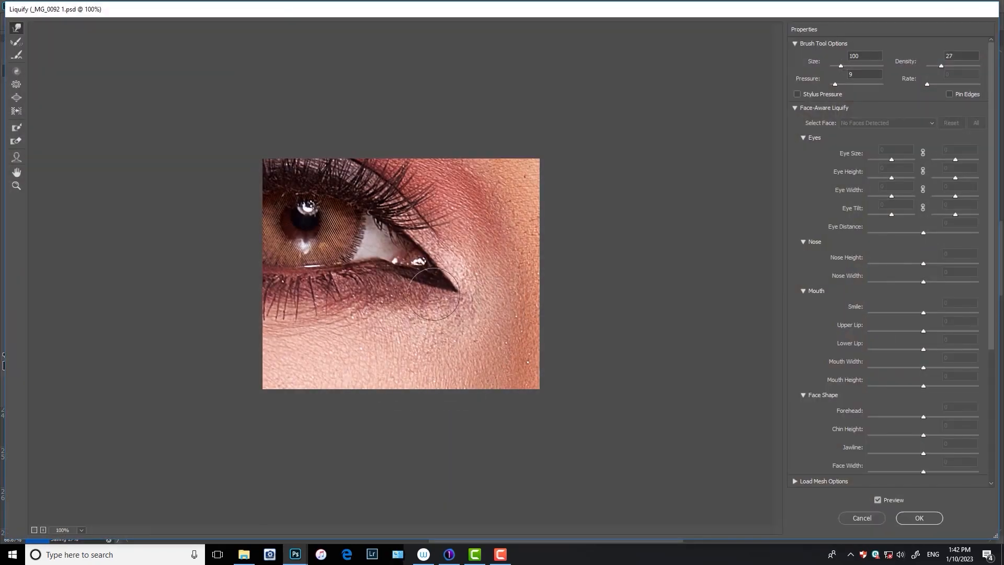
left_click(919, 518)
key("ctrl+d")
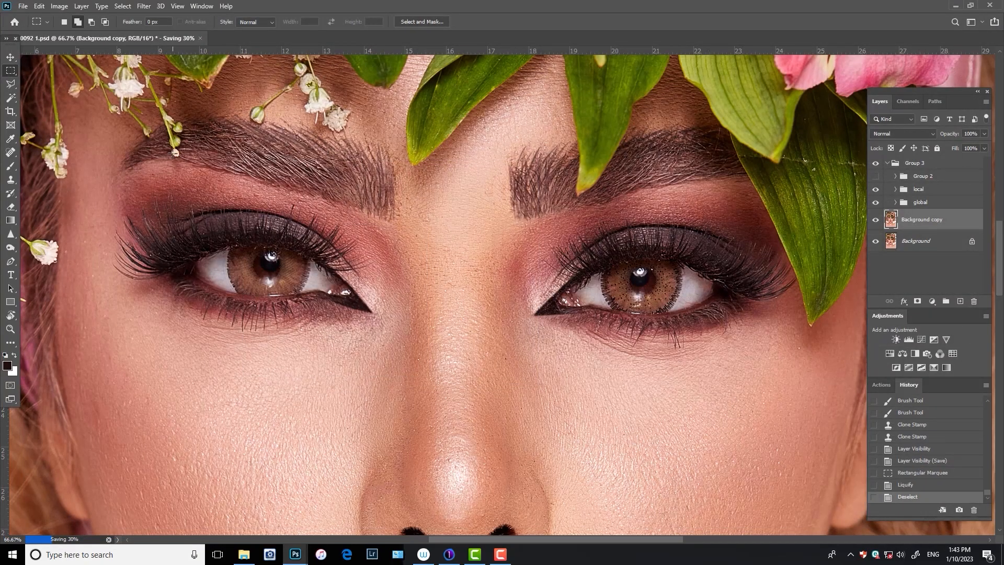
- Select both eyes and refine the left-hand inner eyeliner tip in Liquify with a small brush, comparing with the preview off
left_click_drag(174, 151, 834, 439)
key("ctrl+shift+x")
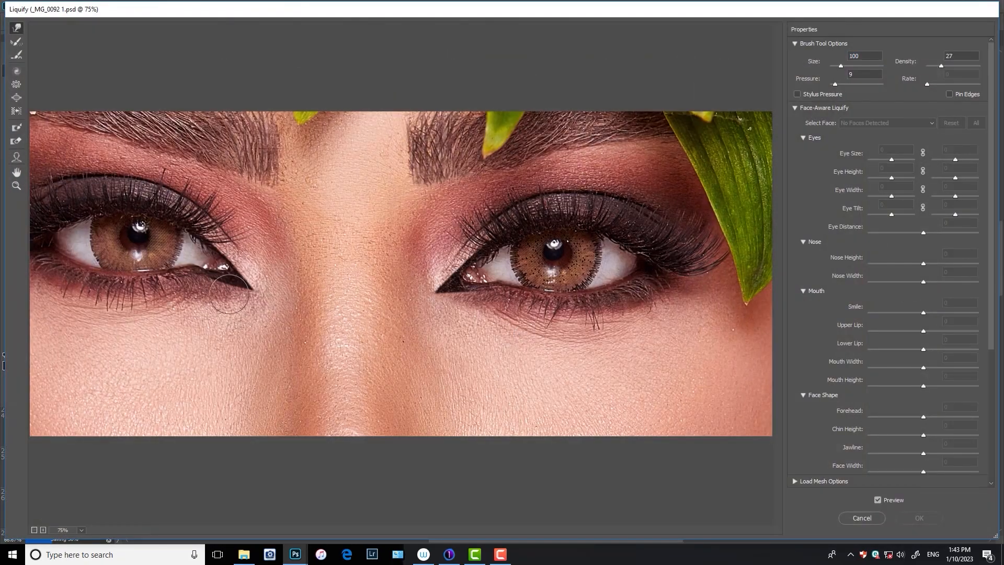
key("bracketleft")
key("bracketleft")
left_click(878, 499)
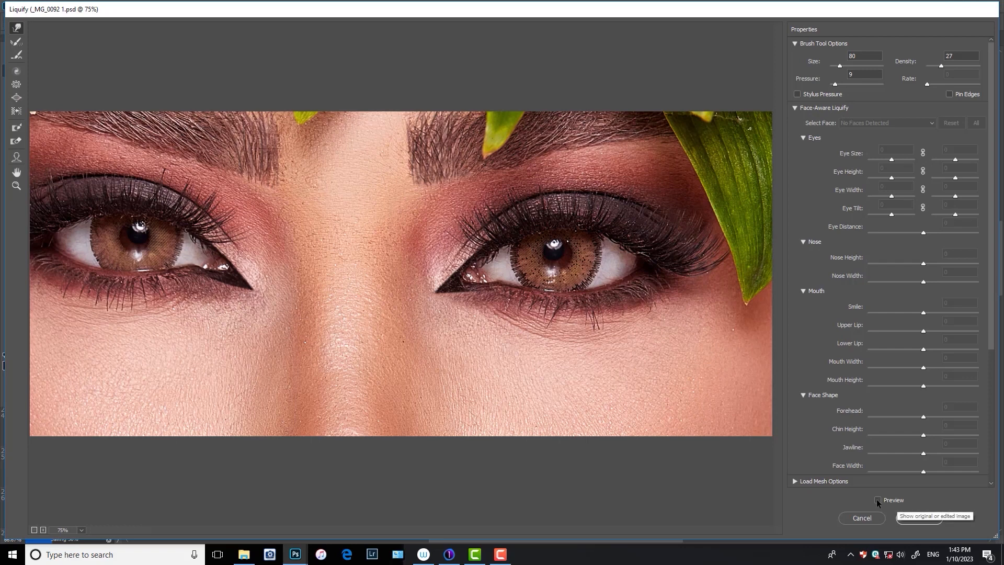
key("p")
key("bracketleft")
key("bracketleft")
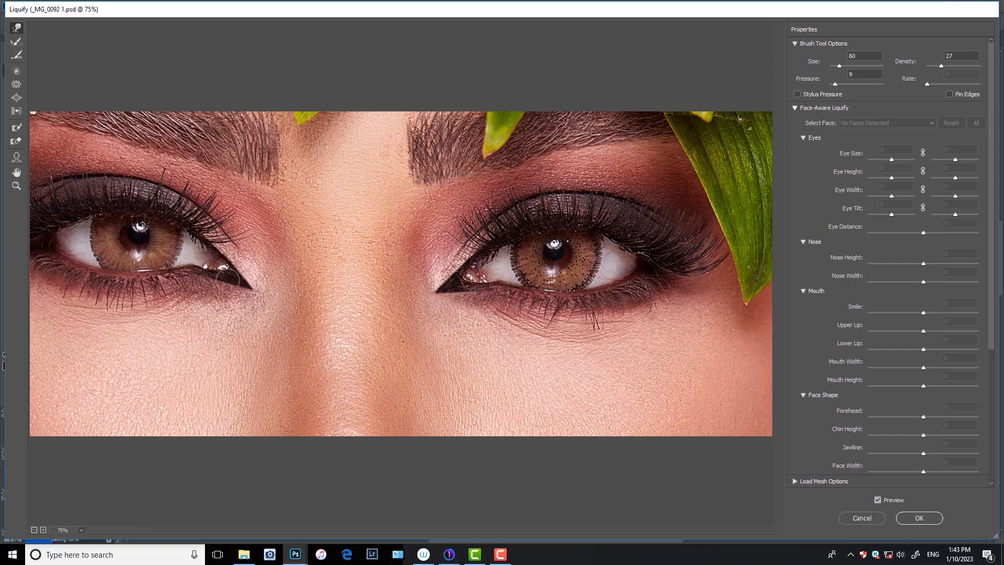
key("bracketright")
key("bracketright")
key("bracketright")
key("bracketright")
left_click(923, 517)
- Compare the Background copy layer against the original and clear the selection around the eyes
left_click(876, 220)
left_click(875, 220)
key("ctrl+d")
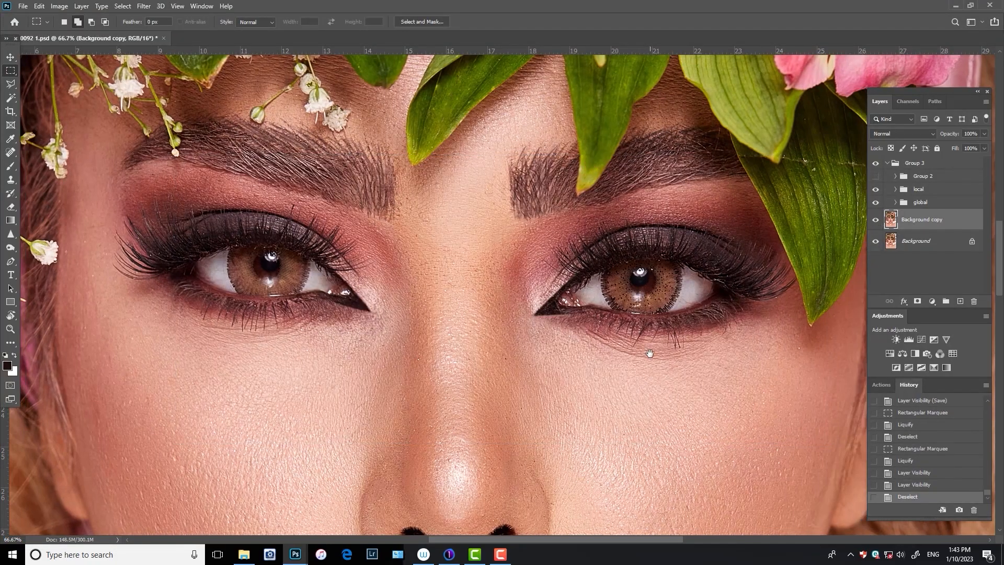
- Set the Clone Stamp to 26% flow and clone out spots on the skin above the left-hand side of the mouth
mouse_move(620, 476)
left_mouse_down()
mouse_move(666, 213)
mouse_move(655, 114)
left_mouse_up()
left_click(10, 179)
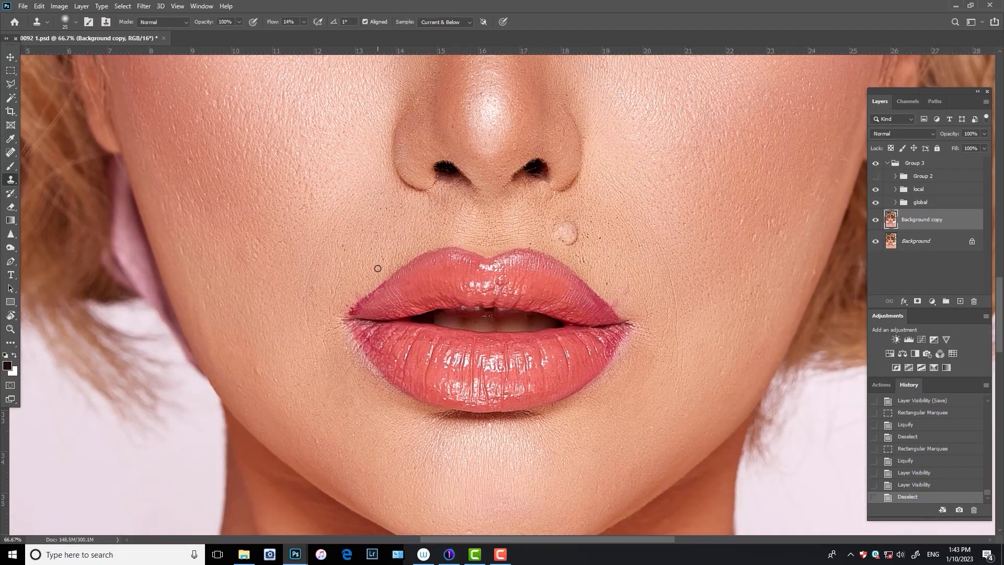
left_click_drag(304, 22, 309, 36)
key("ctrl+plus")
left_click_drag(364, 331, 433, 277)
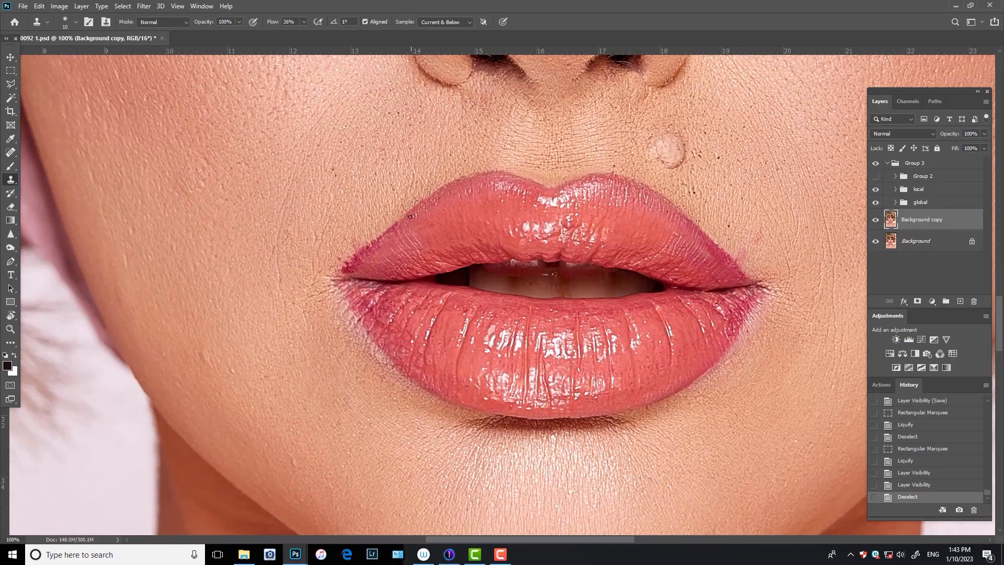
left_click(386, 194, "alt")
left_click(388, 186)
left_click(328, 184, "alt")
left_click(333, 168)
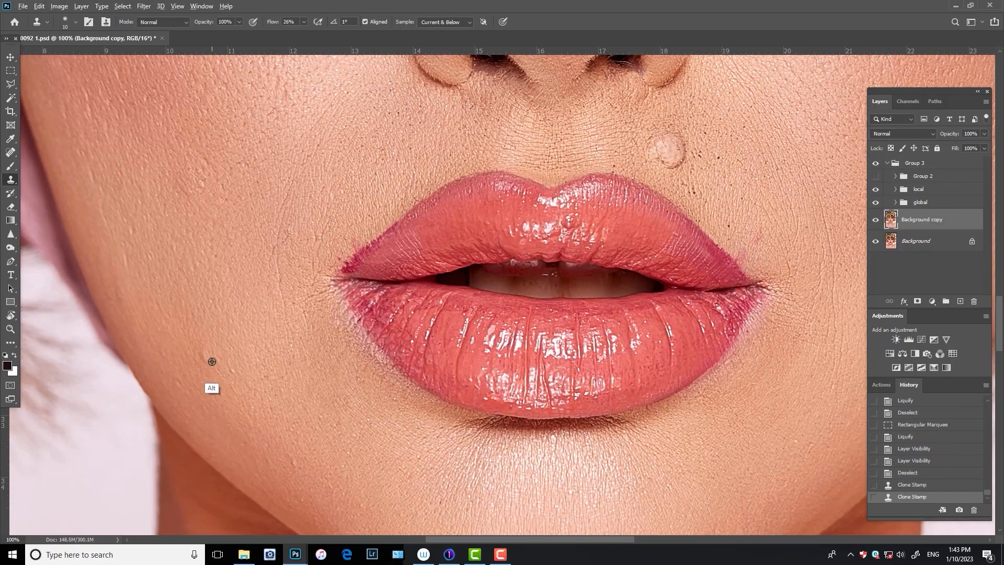
- Clone out blemishes on the left-hand side of the jaw and chin, toggling the last stroke to compare
left_click(212, 362, "alt")
left_click_drag(203, 333, 209, 374)
left_click(235, 405, "alt")
left_click(230, 391)
left_click(309, 453, "alt")
left_click_drag(292, 459, 294, 468)
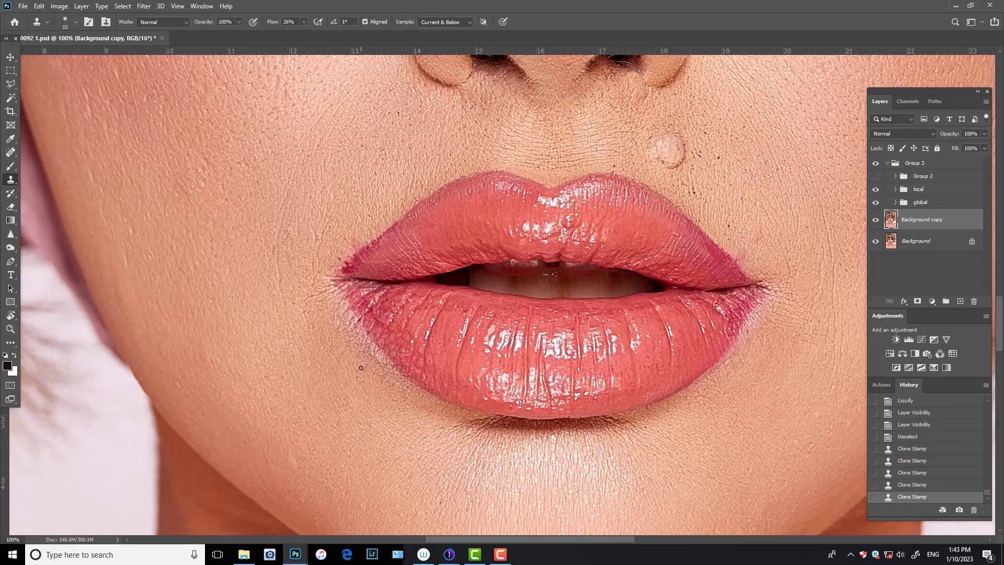
key("ctrl+z")
key("ctrl+shift+z")
- Clone out dark spots above the right-hand half of the upper lip and stray lipstick near its corner, undoing one stroke
left_click_drag(504, 195, 472, 238)
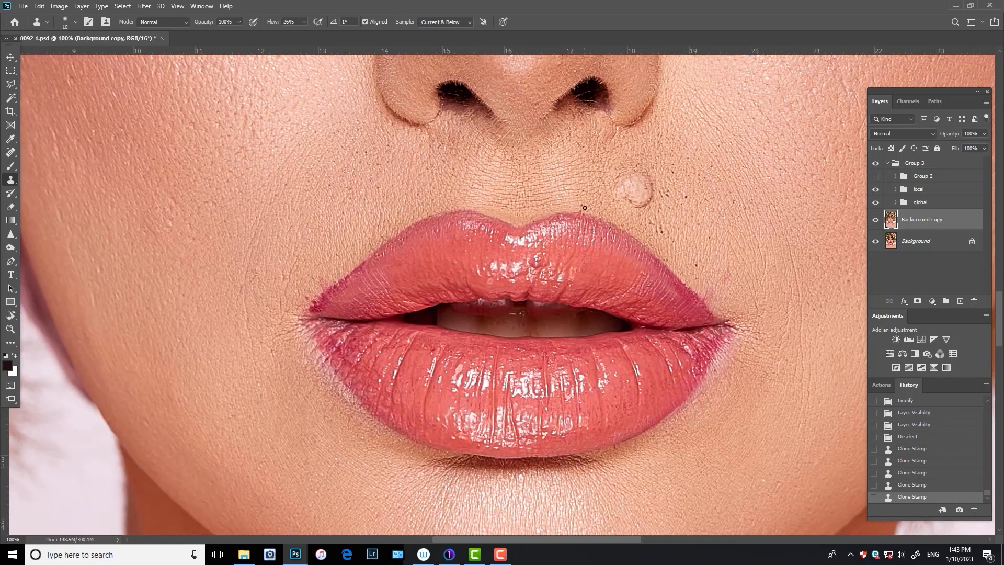
left_click(581, 206)
left_click_drag(722, 229, 665, 258)
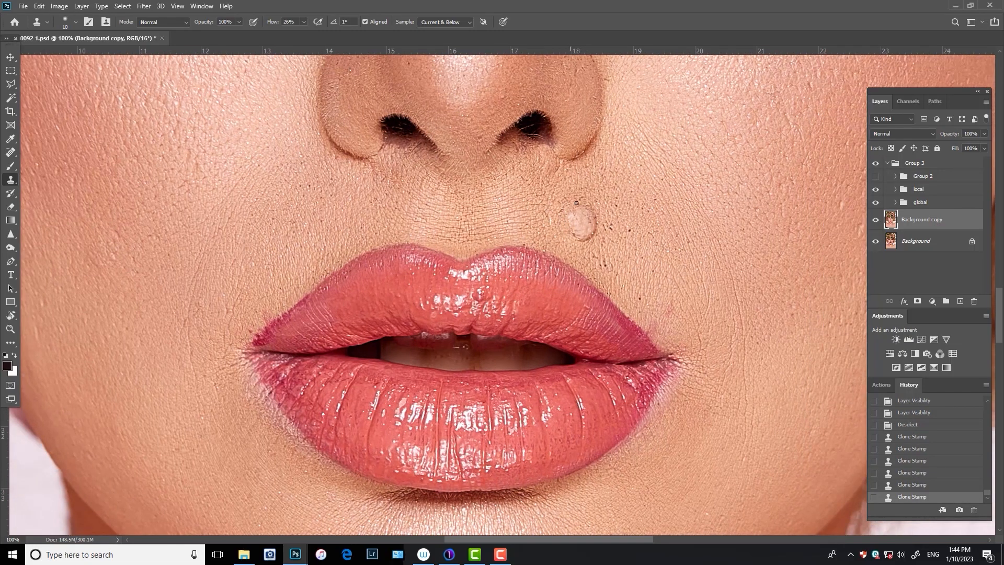
left_click(626, 266, "alt")
left_click_drag(602, 257, 606, 268)
left_click(654, 311, "alt")
mouse_move(654, 334)
left_mouse_down()
mouse_move(649, 323)
mouse_move(669, 317)
left_mouse_up()
left_click(662, 293, "alt")
left_click(641, 299)
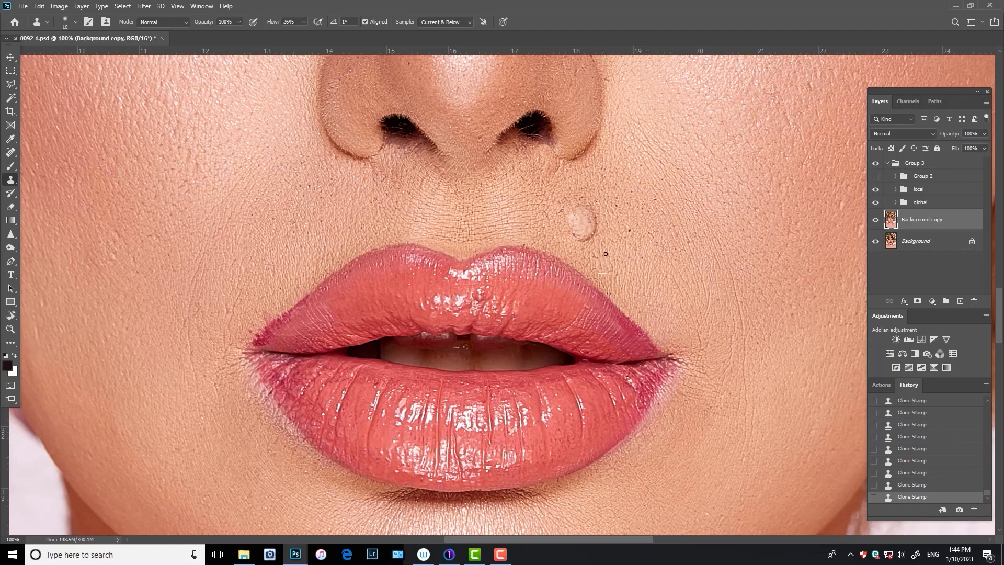
key("ctrl+z")
left_click(621, 270)
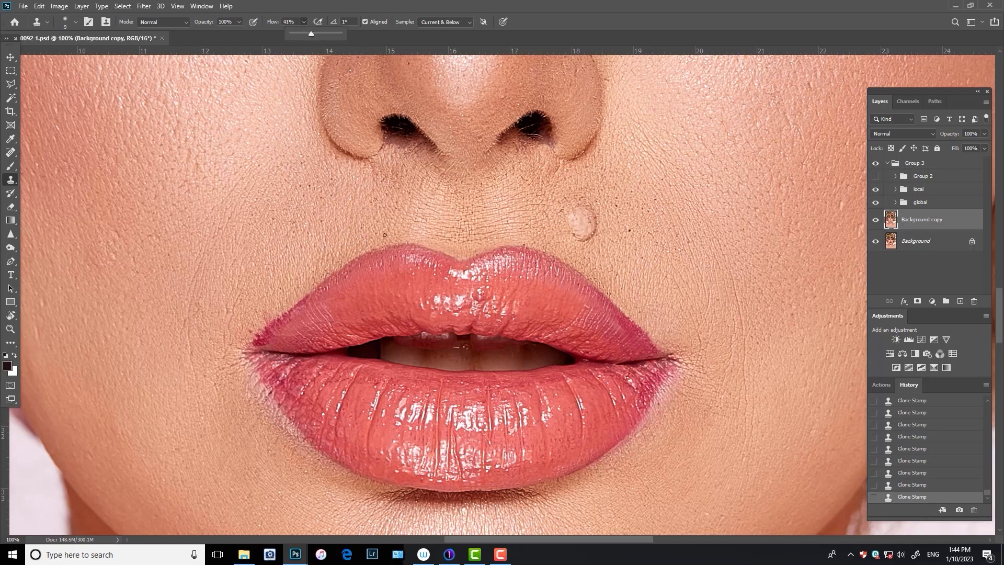
- Clean and sharpen the left-hand edge and corner of the upper lip with the Clone Stamp at 41% flow
left_click(353, 231, "alt")
left_click_drag(377, 238, 369, 249)
left_click_drag(289, 305, 346, 253)
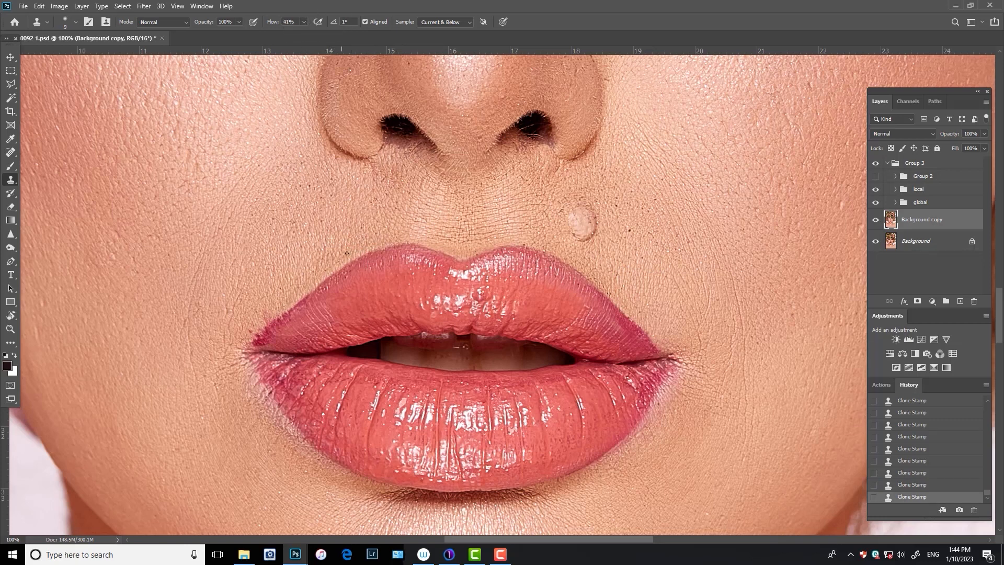
left_click_drag(254, 337, 262, 325)
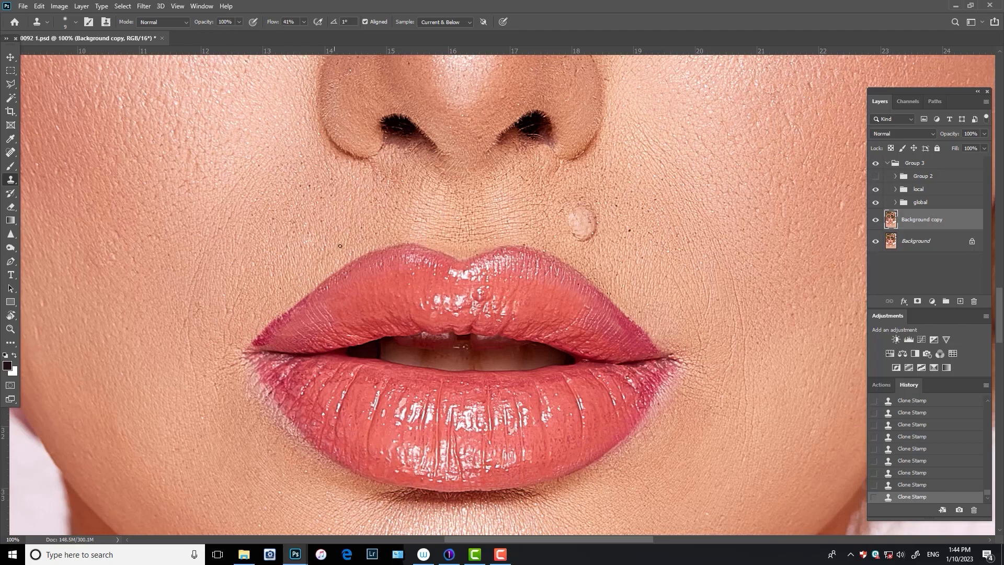
left_click(323, 262, "alt")
mouse_move(335, 271)
left_mouse_down()
mouse_move(311, 289)
mouse_move(363, 248)
mouse_move(295, 299)
left_mouse_up()
left_click(274, 298, "alt")
left_click(294, 327, "alt")
mouse_move(269, 340)
left_mouse_down()
mouse_move(351, 270)
mouse_move(269, 346)
mouse_move(277, 350)
mouse_move(289, 340)
mouse_move(272, 341)
mouse_move(283, 319)
mouse_move(251, 345)
mouse_move(274, 320)
left_mouse_up()
left_click(302, 328, "alt")
left_click(235, 332, "alt")
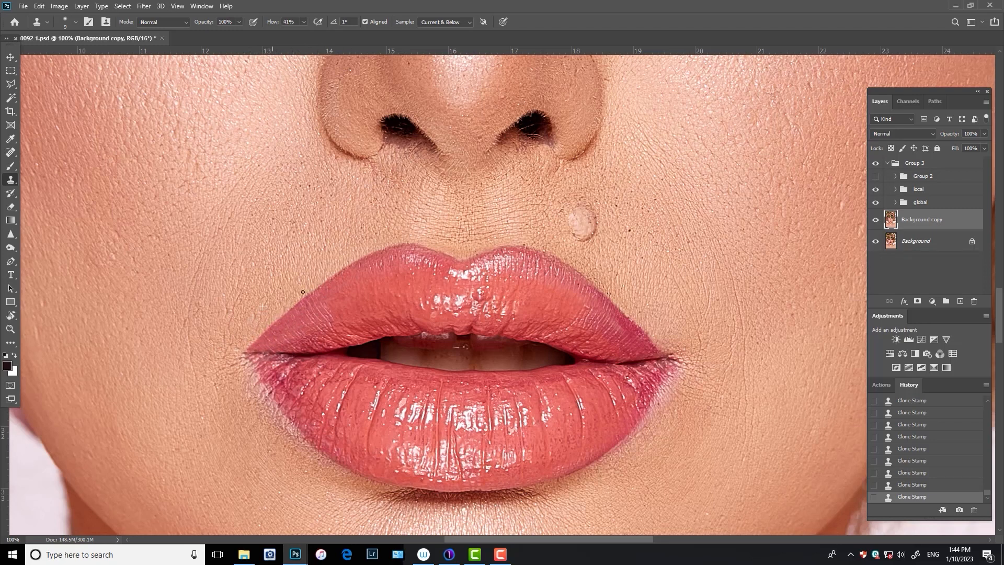
- Rotate the canvas and clone skin and lip texture along the uneven left-hand edge of the lower lip
left_click_drag(470, 270, 468, 241)
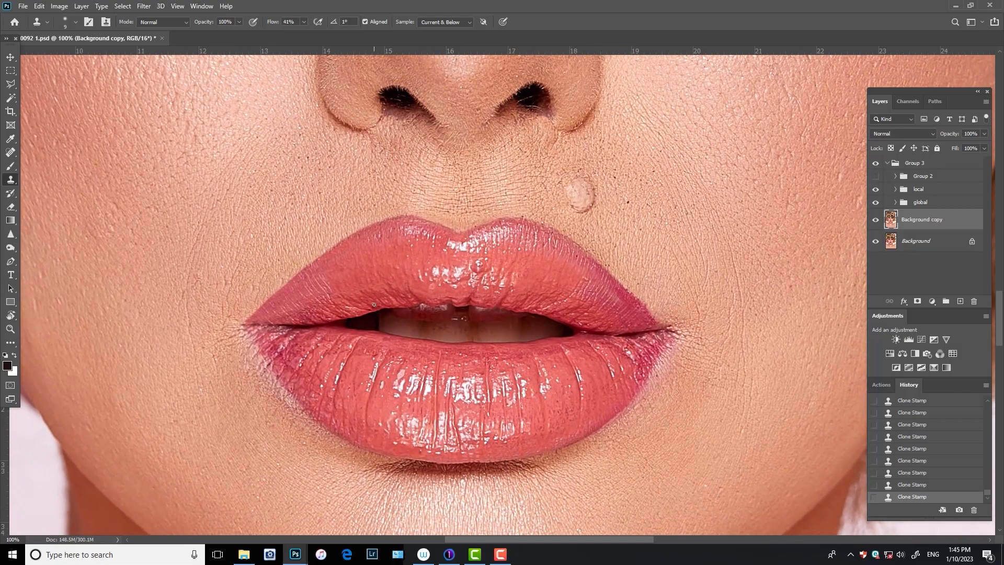
key("r")
mouse_move(382, 308)
left_mouse_down()
mouse_move(588, 204)
mouse_move(472, 165)
mouse_move(471, 208)
left_mouse_up()
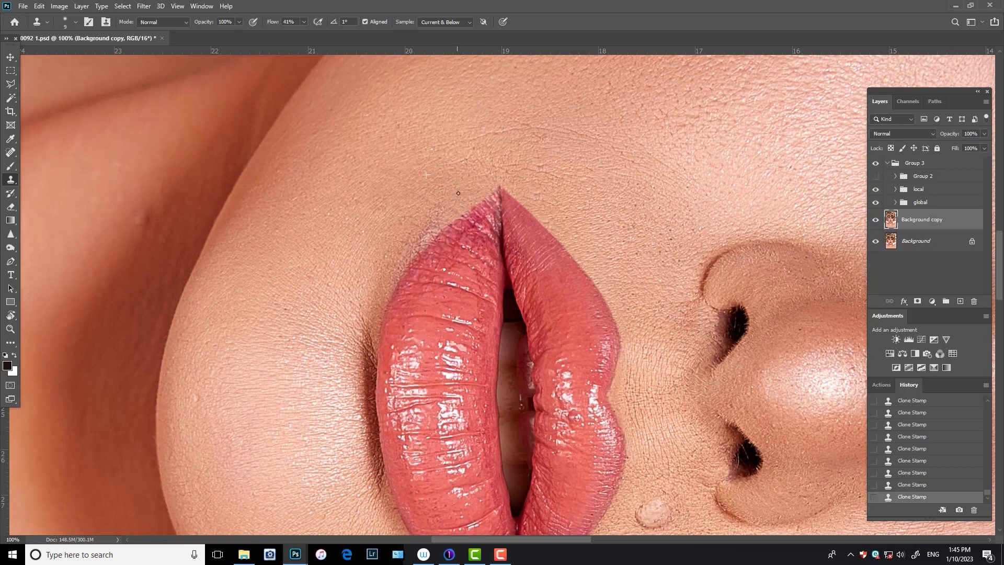
mouse_move(426, 243)
left_mouse_down()
mouse_move(434, 224)
mouse_move(424, 226)
left_mouse_up()
left_click(389, 214, "alt")
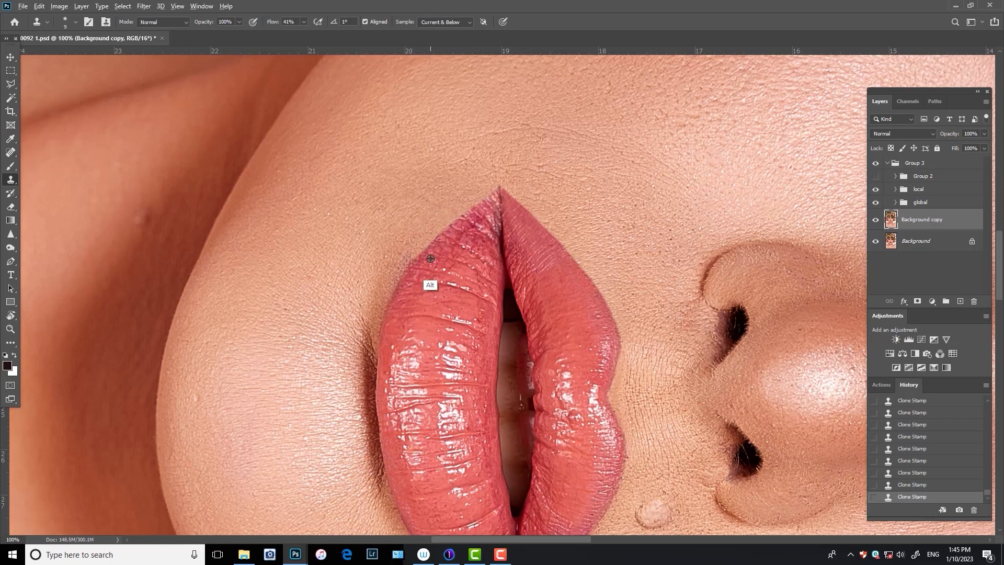
left_click(430, 285, "alt")
left_click_drag(434, 272, 419, 255)
- Clone lip texture into the pale, patchy left-hand corner of the lower lip
left_click(456, 231, "alt")
mouse_move(455, 222)
left_mouse_down()
mouse_move(499, 203)
mouse_move(494, 231)
mouse_move(475, 224)
mouse_move(457, 238)
mouse_move(500, 215)
left_mouse_up()
left_click(477, 214, "alt")
left_click(463, 250, "alt")
left_click(475, 238, "alt")
left_click(489, 231, "alt")
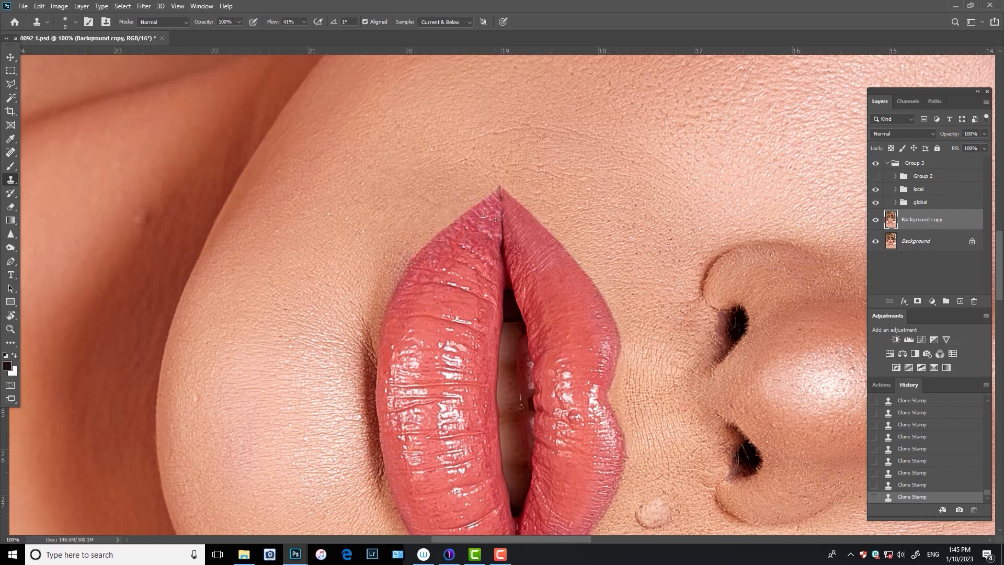
- Clone the remaining rough spots along the lower lip's left-hand outline and return the canvas to upright
left_click(402, 256, "alt")
left_click_drag(410, 260, 406, 266)
left_click_drag(436, 228, 442, 224)
left_click(492, 208, "alt")
left_click_drag(496, 190, 462, 215)
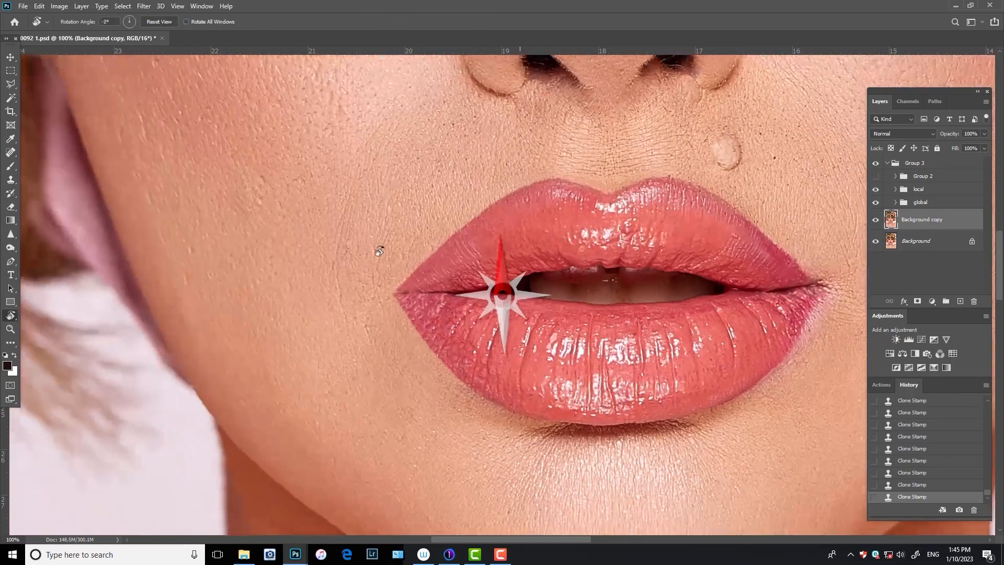
scroll(385, 242, "right", 5)
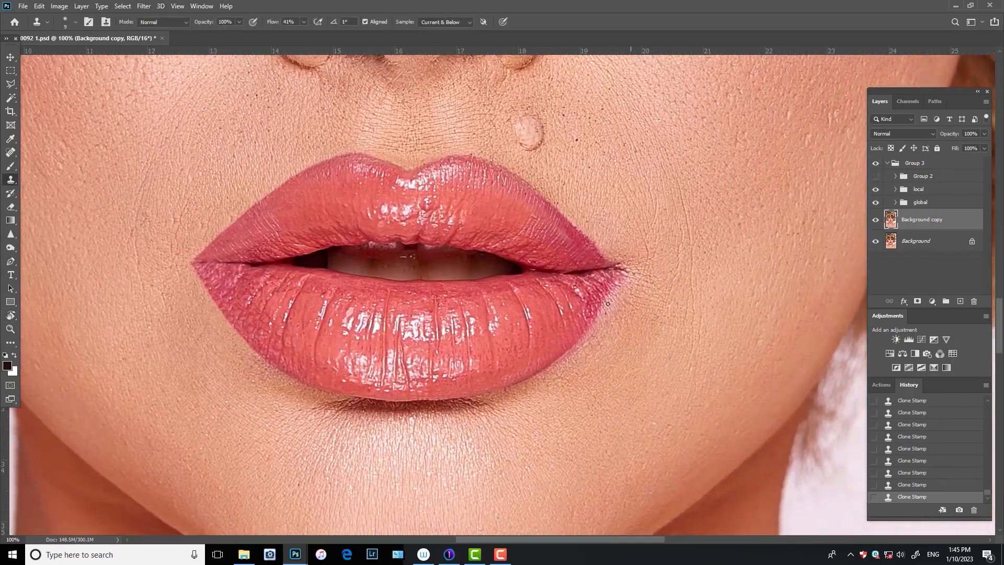
- Clone skin over the smudged lipstick around the right-hand mouth corner and the adjoining lower lip edge
mouse_move(622, 269)
left_mouse_down()
mouse_move(595, 330)
mouse_move(610, 311)
left_mouse_up()
left_click(590, 351, "alt")
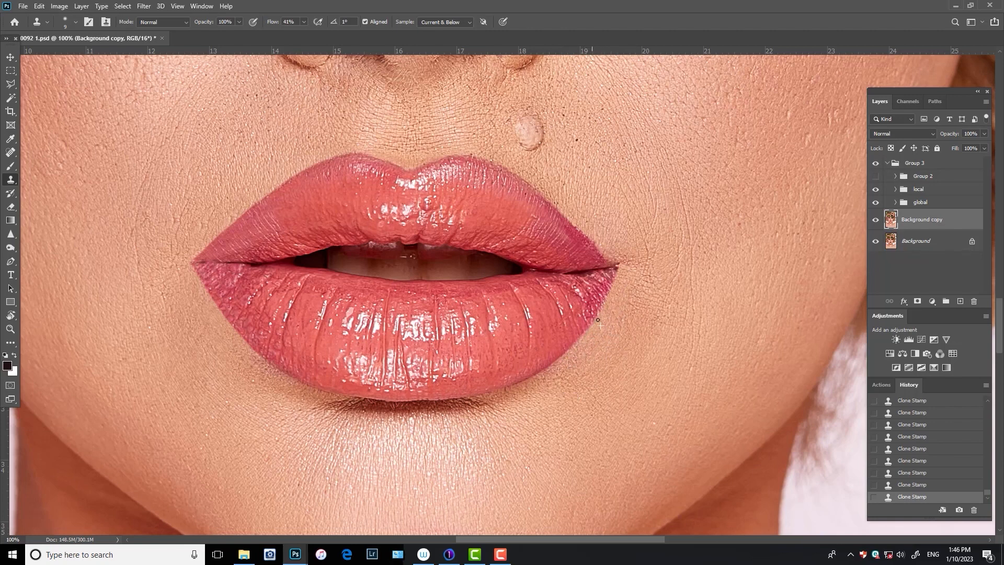
left_click(613, 314, "alt")
left_click_drag(597, 319, 591, 314)
left_click(582, 324, "alt")
- Rotate the canvas to clone a clean right-hand upper lip edge and corner, restore its rotation and clean the cupid's bow
key("r")
mouse_move(627, 256)
left_mouse_down()
mouse_move(504, 171)
mouse_move(470, 173)
left_mouse_up()
left_click(450, 188, "alt")
left_click_drag(450, 205, 438, 216)
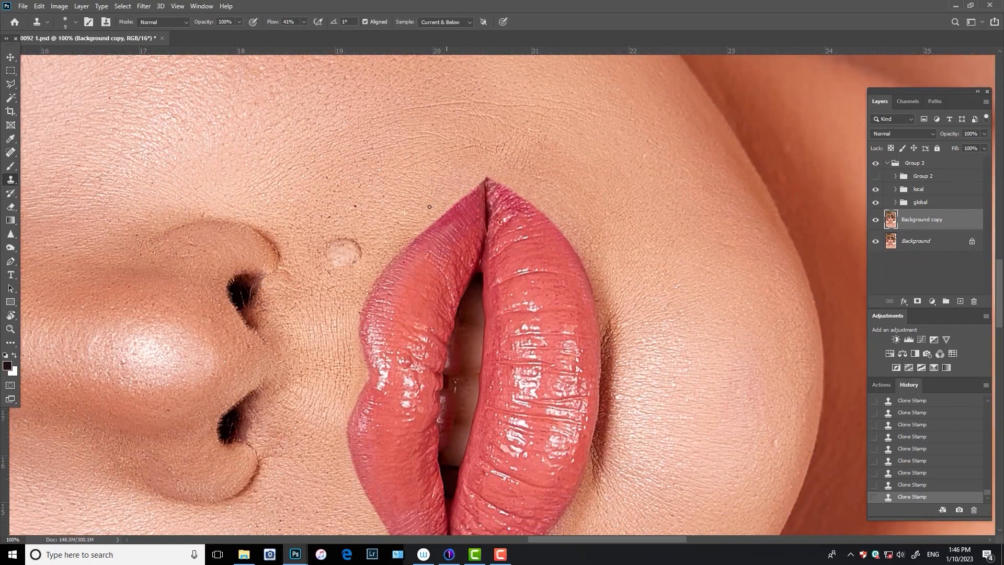
left_click(472, 170, "alt")
mouse_move(487, 179)
left_mouse_down()
mouse_move(495, 164)
mouse_move(617, 229)
mouse_move(643, 269)
mouse_move(582, 253)
left_mouse_up()
key("r")
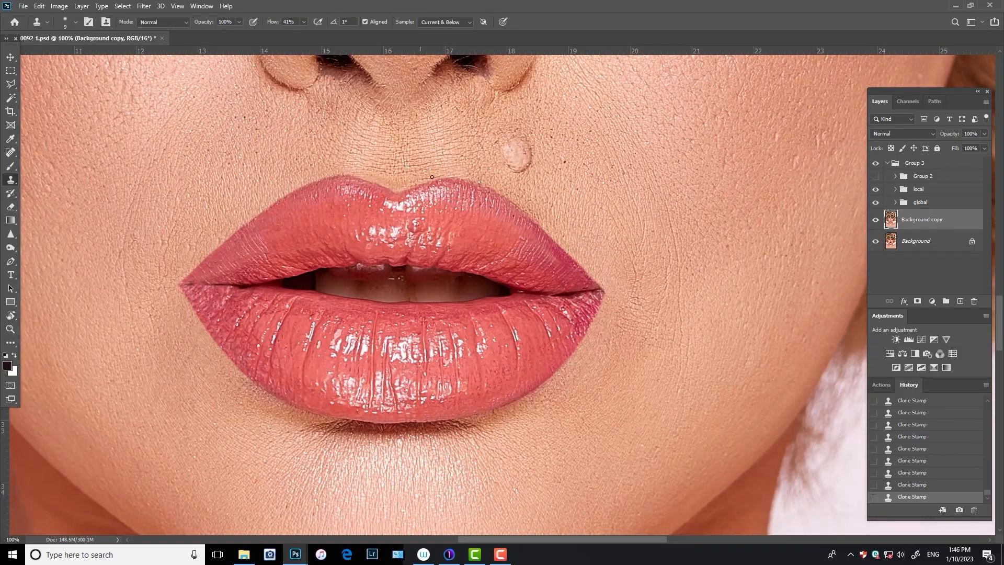
left_click(432, 161, "alt")
left_click_drag(431, 179, 429, 180)
- Patch the small bump in the middle of the upper lip with several Patch Tool selections
key("j")
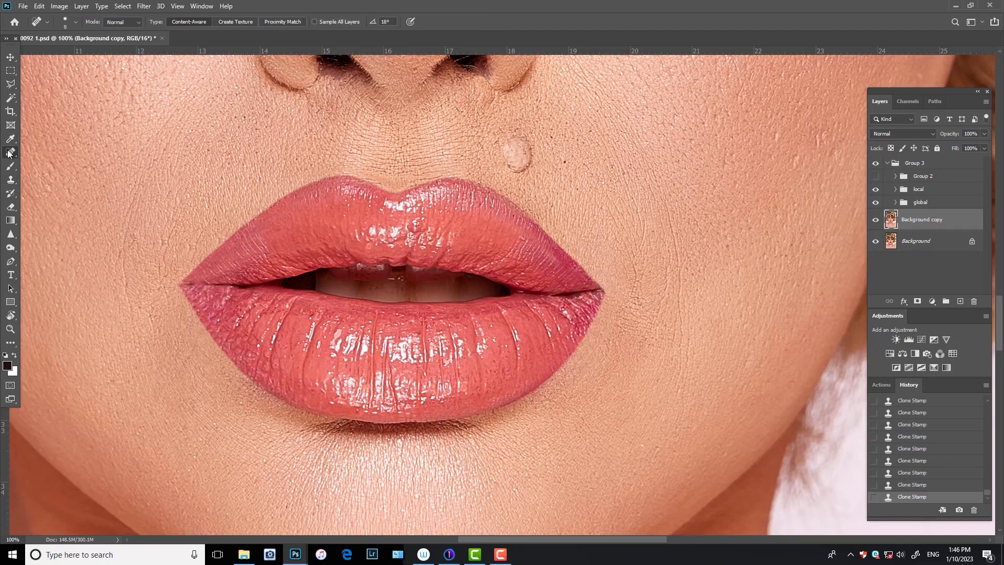
key("shift+j")
key("shift+j")
mouse_move(410, 222)
left_mouse_down()
mouse_move(508, 227)
mouse_move(411, 214)
left_mouse_up()
key("ctrl+d")
key("ctrl+d")
mouse_move(417, 217)
left_mouse_down()
mouse_move(497, 239)
mouse_move(415, 227)
mouse_move(511, 220)
mouse_move(414, 219)
left_mouse_up()
key("ctrl+d")
key("ctrl+d")
mouse_move(413, 222)
left_mouse_down()
mouse_move(516, 240)
mouse_move(485, 278)
left_mouse_up()
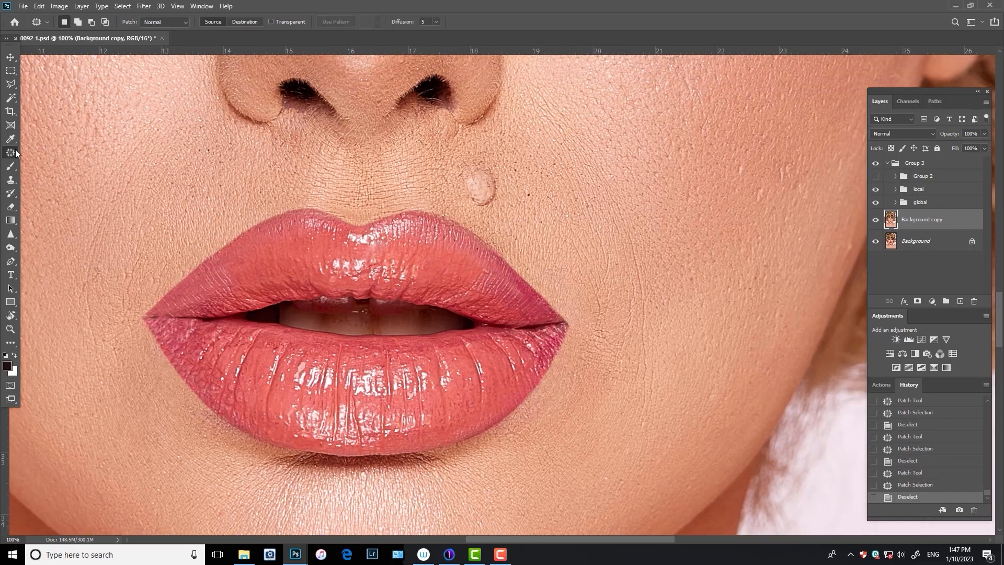
- Remove spots on the skin above and beside the right-hand side of the lips with the Spot Healing Brush and save the document
key("shift+j")
left_click(490, 281)
left_click(551, 255)
left_click(528, 193)
left_click(518, 171)
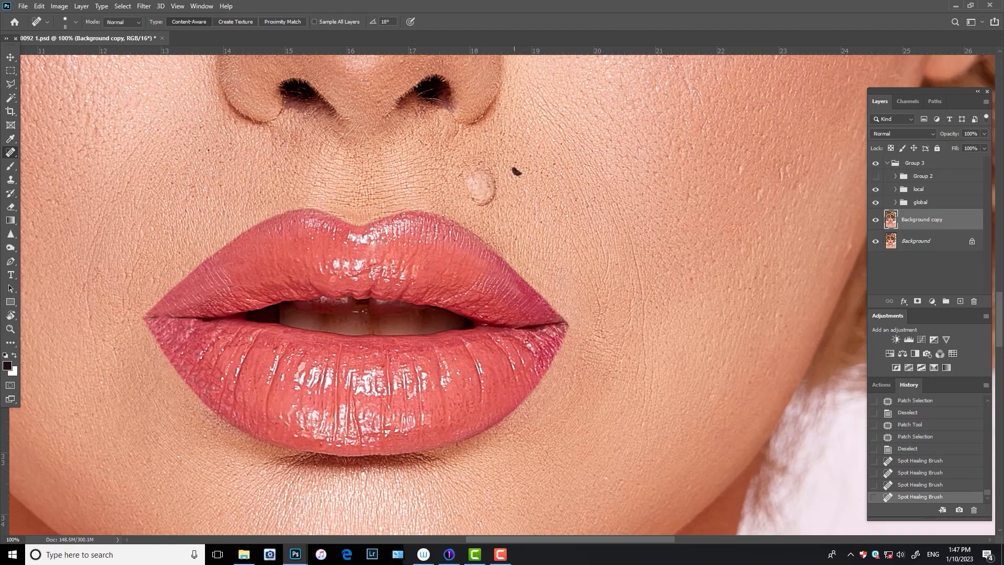
left_click(544, 172)
left_click(568, 189)
key("ctrl+s")
- Paint the inside of the right-hand nostril dark with the Brush to cover the hairs
left_click_drag(459, 187, 475, 262)
key("b")
mouse_move(447, 164)
left_mouse_down()
mouse_move(475, 222)
mouse_move(474, 211)
mouse_move(488, 224)
mouse_move(468, 217)
left_mouse_up()
key("bracketright")
key("bracketright")
key("bracketright")
- Paint the inside of the left-hand nostril dark, adjusting the Brush size to fit its shape
key("bracketleft")
key("bracketleft")
left_click_drag(330, 218, 337, 221)
key("bracketright")
key("bracketright")
key("bracketright")
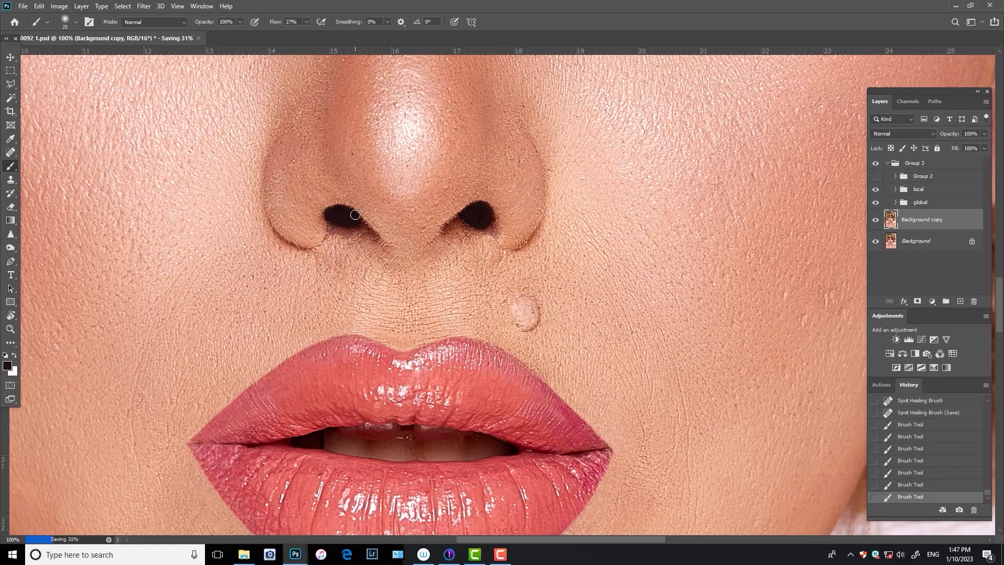
left_click(355, 214)
key("bracketleft")
key("bracketleft")
- Remove the spot at the lower edge of the left-hand nostril with the Spot Healing Brush
left_click(9, 153)
left_click_drag(392, 267, 406, 299)
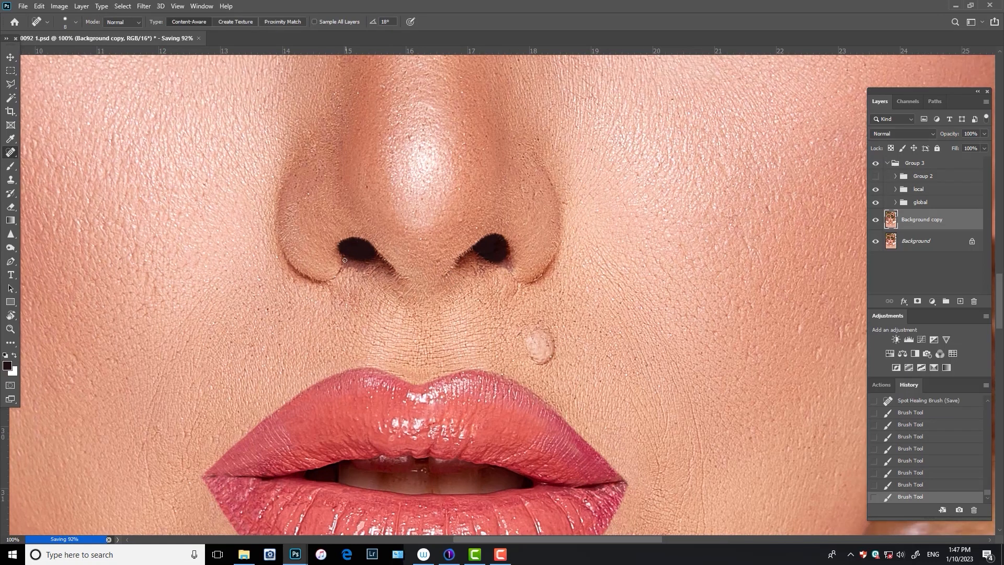
mouse_move(344, 260)
left_mouse_down()
mouse_move(331, 278)
mouse_move(347, 263)
left_mouse_up()
- Clean the skin along the lower edges of both nostrils with the Clone Stamp
left_click(10, 179)
left_click(359, 277, "alt")
left_click_drag(362, 265, 345, 264)
left_click_drag(355, 265, 338, 271)
left_click_drag(509, 270, 499, 267)
mouse_move(493, 269)
left_mouse_down()
mouse_move(510, 272)
mouse_move(467, 268)
mouse_move(467, 255)
left_mouse_up()
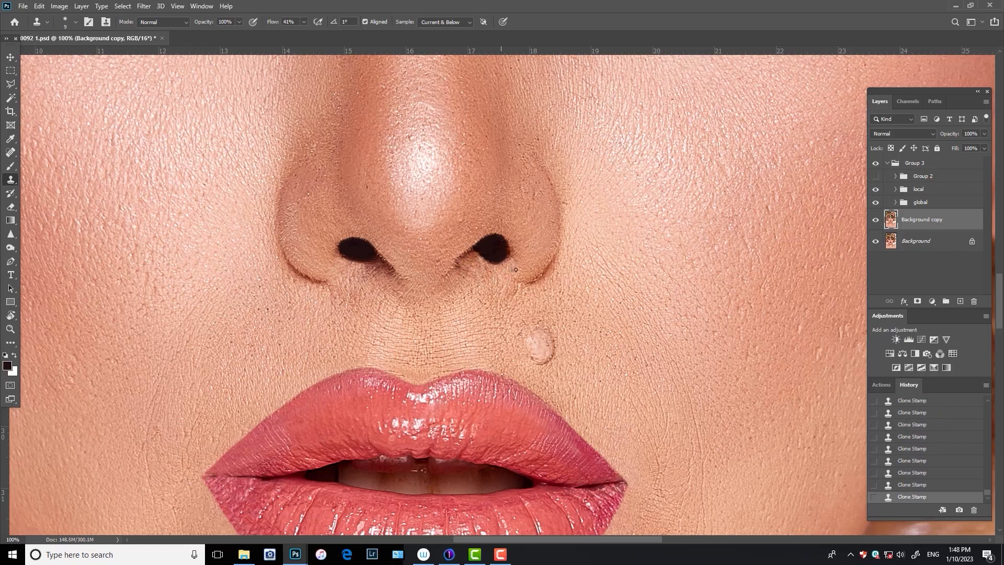
- Compare the Background copy with the original, revert to an earlier Clone Stamp state and touch up the skin beneath the right-hand nostril
key("ctrl+minus")
key("ctrl+minus")
left_click(875, 219)
left_click(875, 220)
left_click(912, 412)
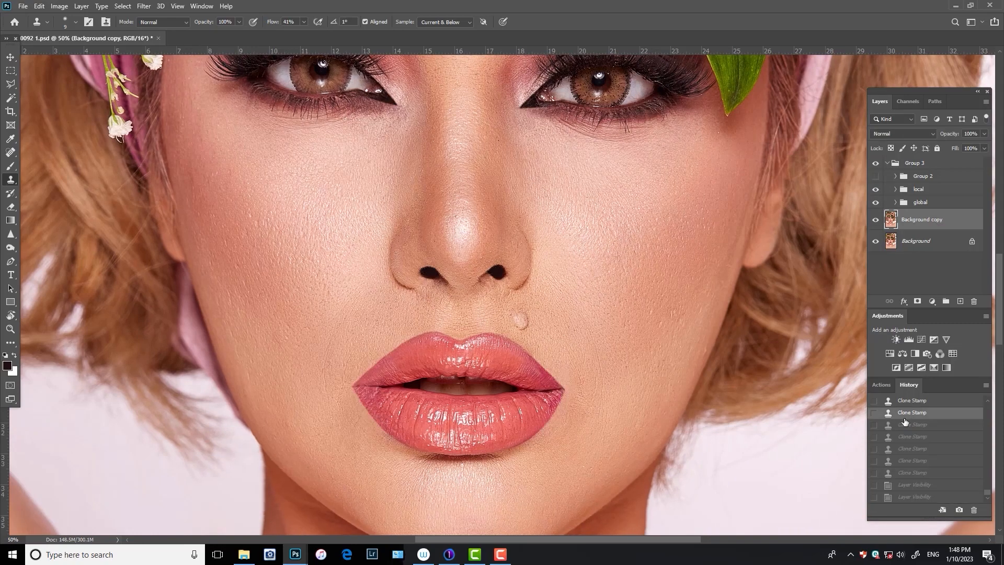
key("ctrl+plus")
left_click(513, 293)
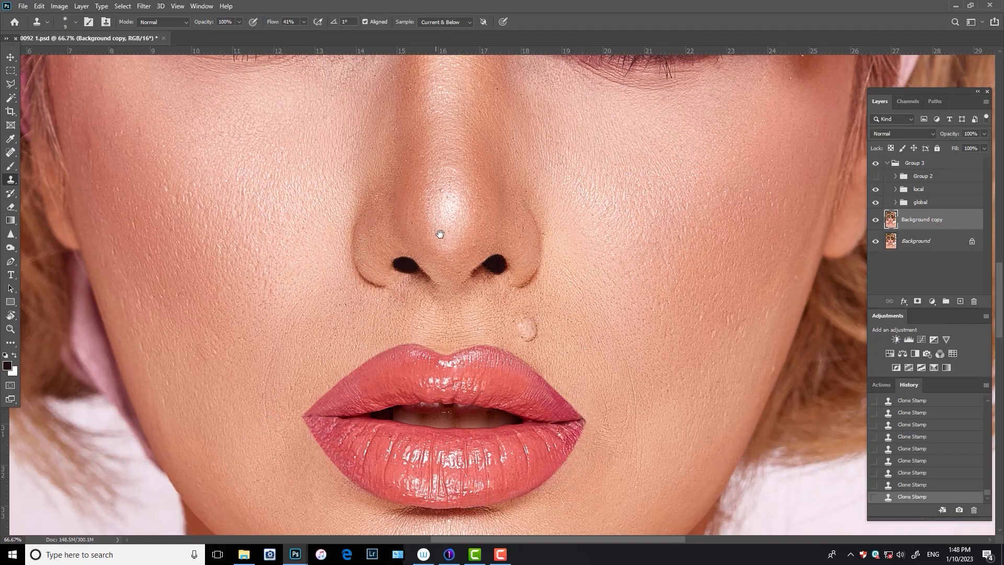
- Remove the small spots across the right-hand cheek with the Spot Healing Brush
mouse_move(441, 237)
left_mouse_down()
mouse_move(556, 324)
mouse_move(534, 245)
mouse_move(513, 218)
left_mouse_up()
key("j")
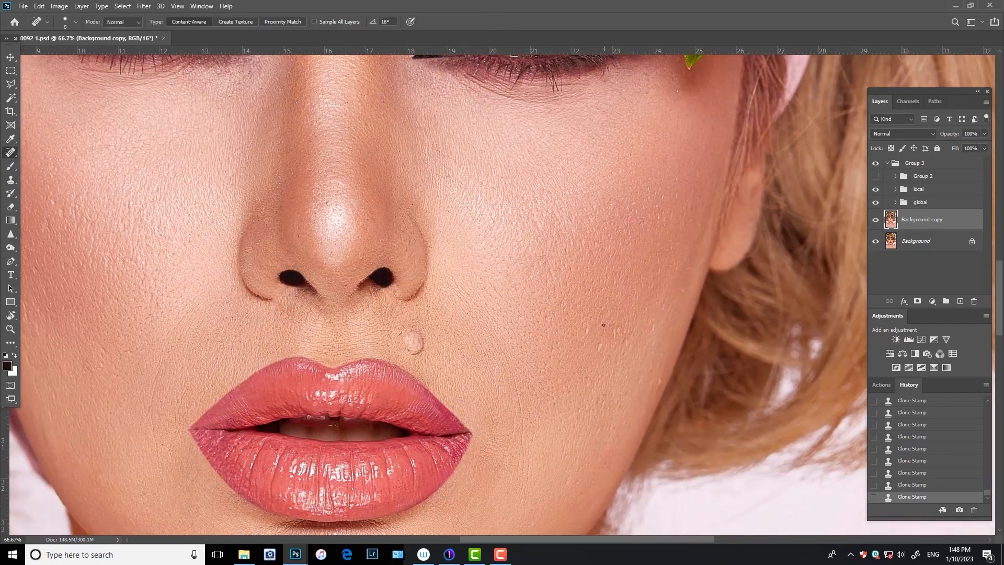
left_click(605, 327)
left_click(609, 330)
left_click_drag(615, 332, 627, 345)
left_click(649, 323)
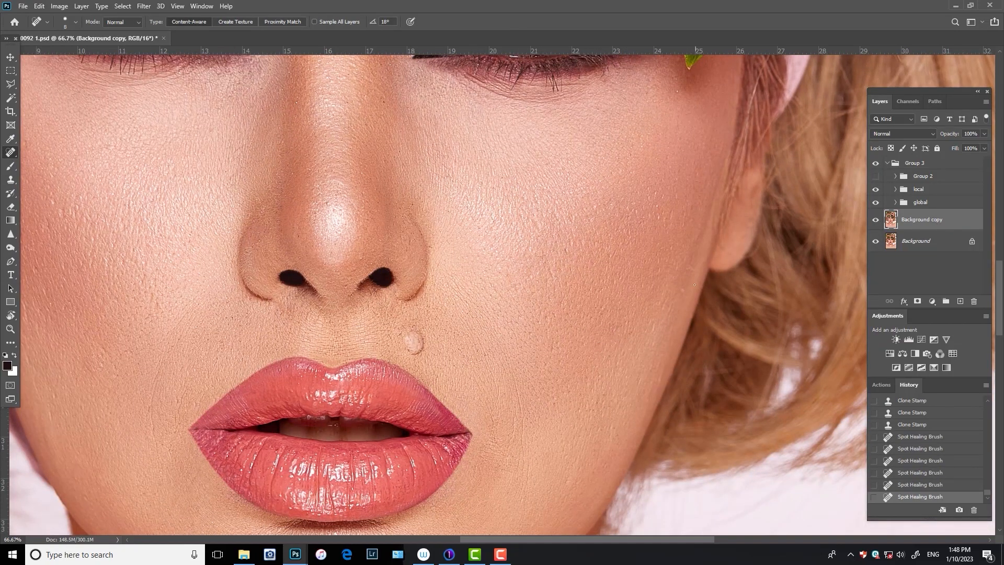
left_click(683, 291)
left_click_drag(688, 267, 694, 271)
- Heal the small blemishes on the chin and along the jawline
left_click_drag(563, 479, 596, 323)
left_click(596, 323)
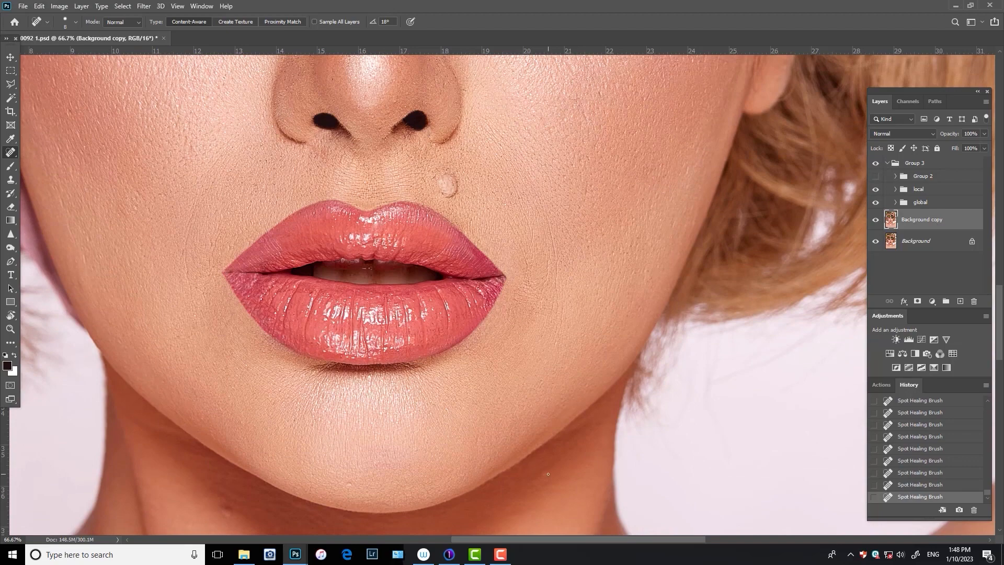
left_click(382, 414)
left_click_drag(369, 482, 376, 477)
left_click_drag(240, 509, 300, 347)
left_click_drag(279, 344, 293, 350)
- Remove the spots and shiny marks on the left-hand cheek with the Spot Healing Brush
left_click_drag(403, 309, 469, 479)
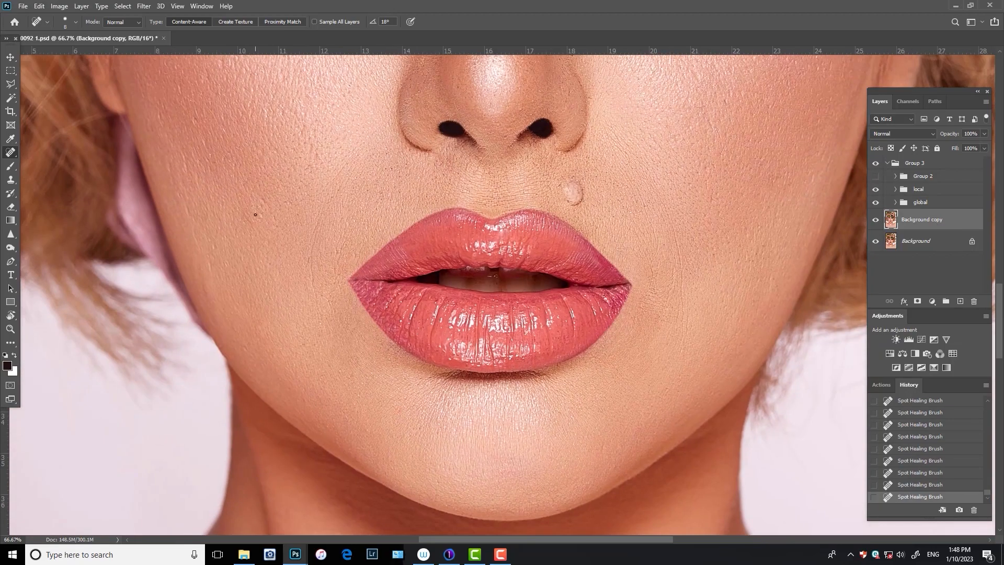
left_click_drag(249, 215, 245, 215)
left_click_drag(210, 263, 211, 269)
left_click_drag(327, 193, 319, 293)
left_click_drag(311, 301, 304, 309)
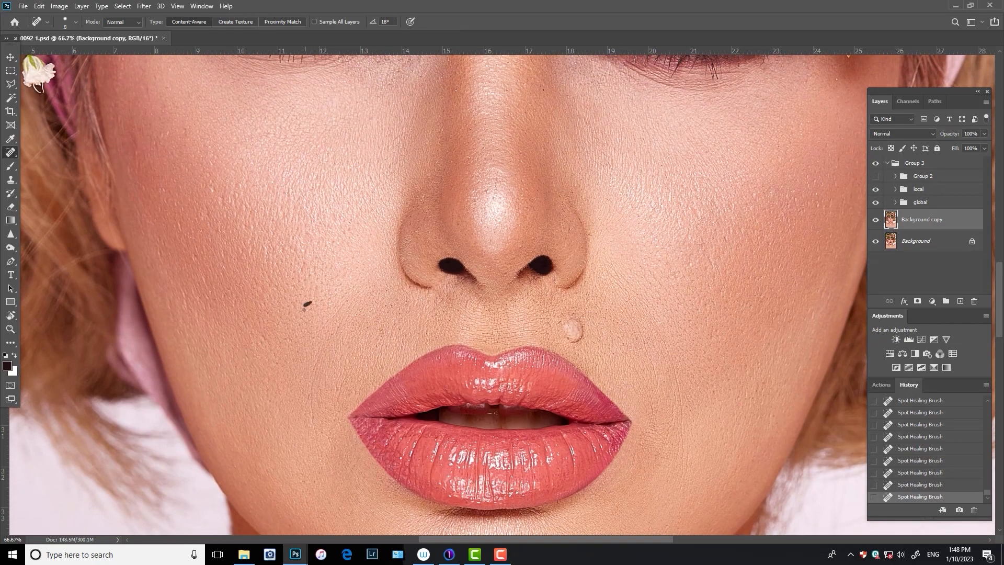
left_click(220, 201)
- Heal the remaining small spots on the nose and the skin around it
left_click_drag(376, 216, 360, 309)
left_click(354, 213)
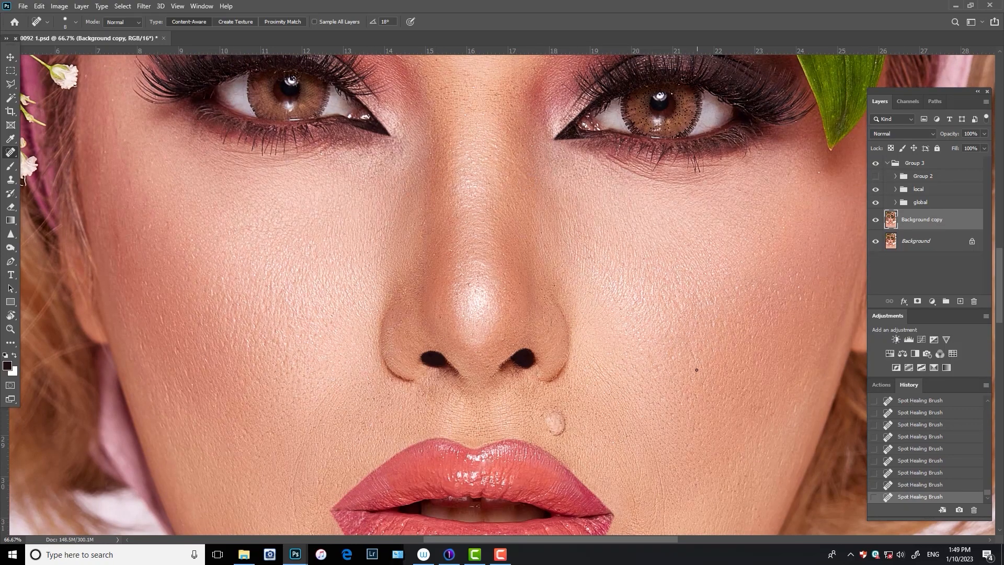
left_click(469, 285)
left_click(546, 322)
left_click(405, 291)
- Remove the blemishes between the eyebrows with the Spot Healing Brush and save the document
scroll(437, 253, "up", 3)
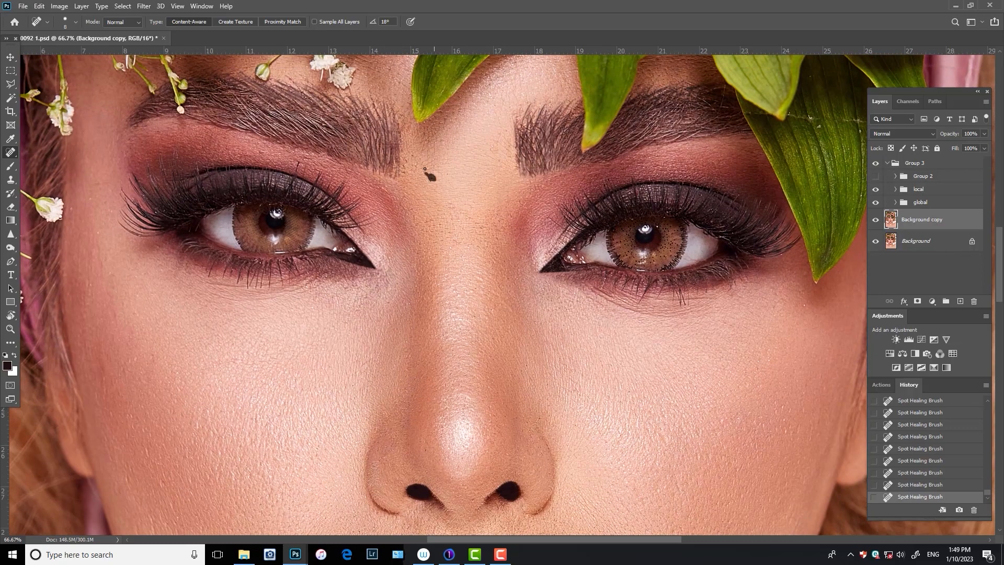
left_click(490, 150)
left_click_drag(404, 158, 404, 174)
left_click_drag(514, 205, 509, 184)
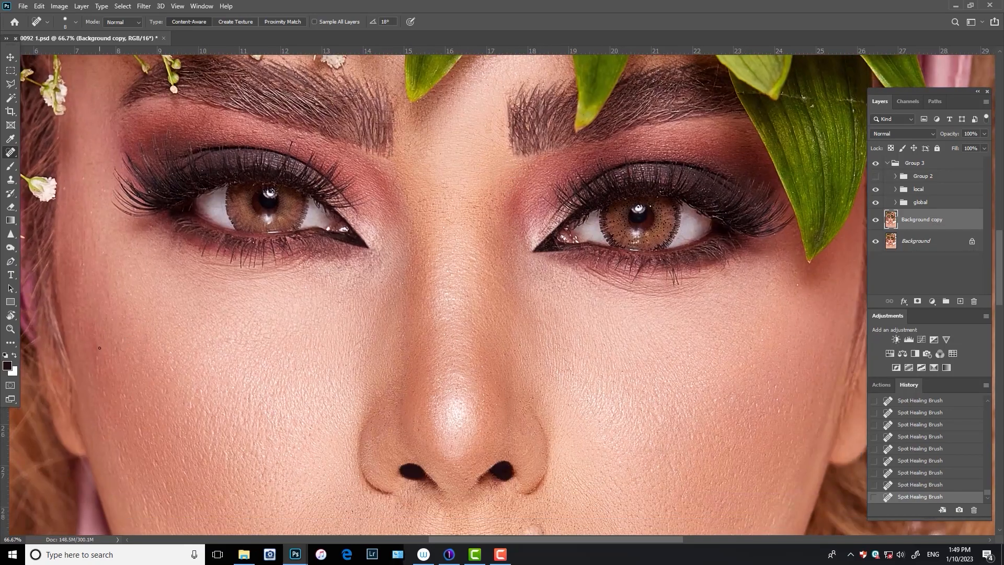
key("ctrl+s")
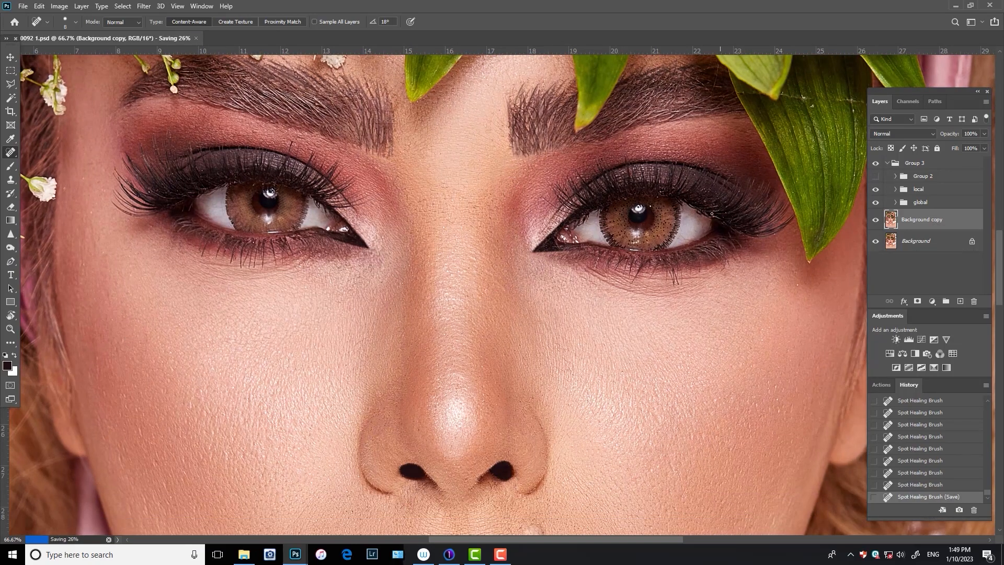
- Compare the healed Background copy with the original around the eyes, nose and lips
key("ctrl+comma")
key("ctrl+comma")
left_click_drag(653, 408, 692, 171)
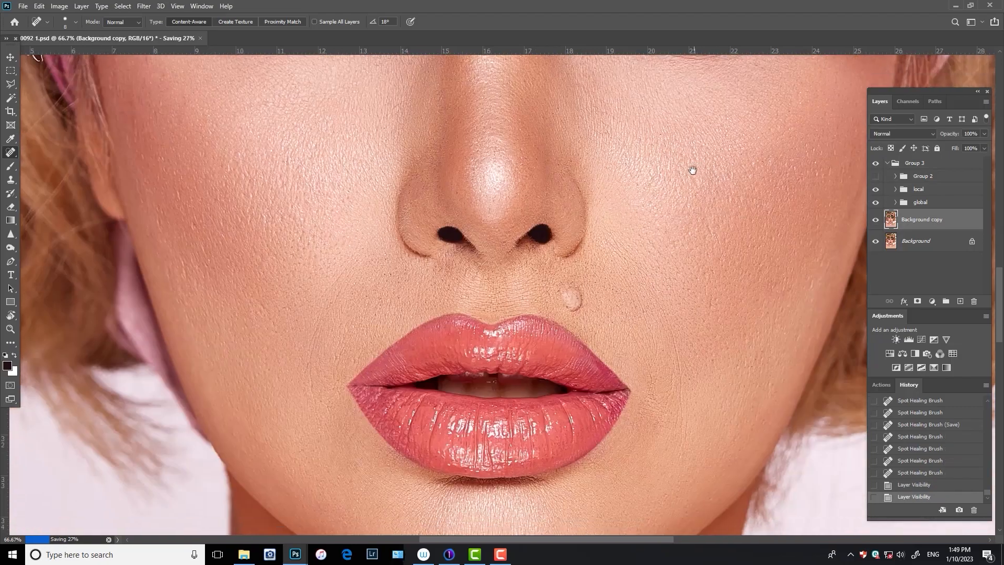
key("ctrl+comma")
key("ctrl+comma")
scroll(691, 312, "down", 2)
- Select the lower face with a rectangular marquee and open it in Liquify
key("ctrl+minus")
key("ctrl+minus")
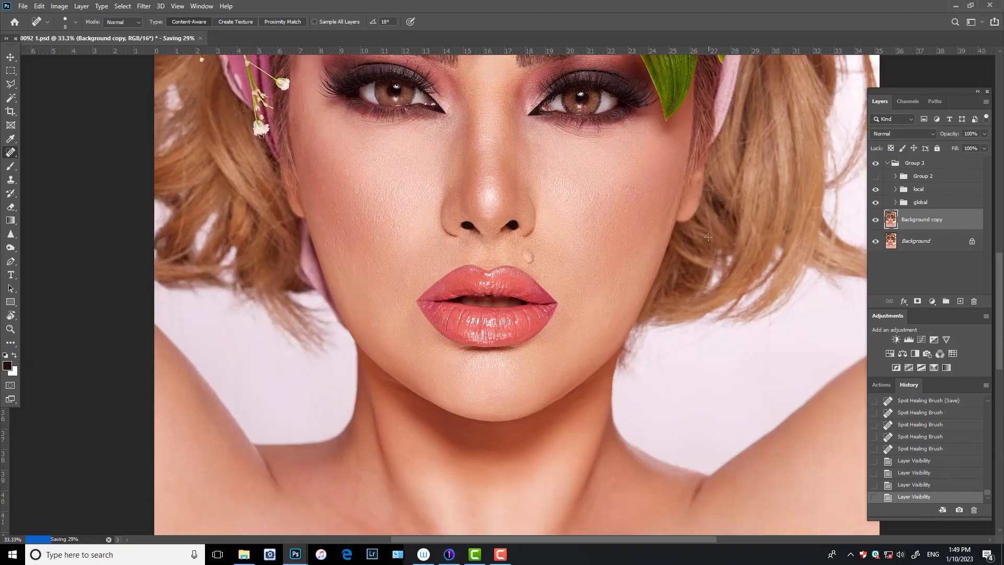
left_click(11, 70)
mouse_move(337, 178)
left_mouse_down()
mouse_move(643, 385)
mouse_move(665, 419)
left_mouse_up()
key("ctrl+shift+x")
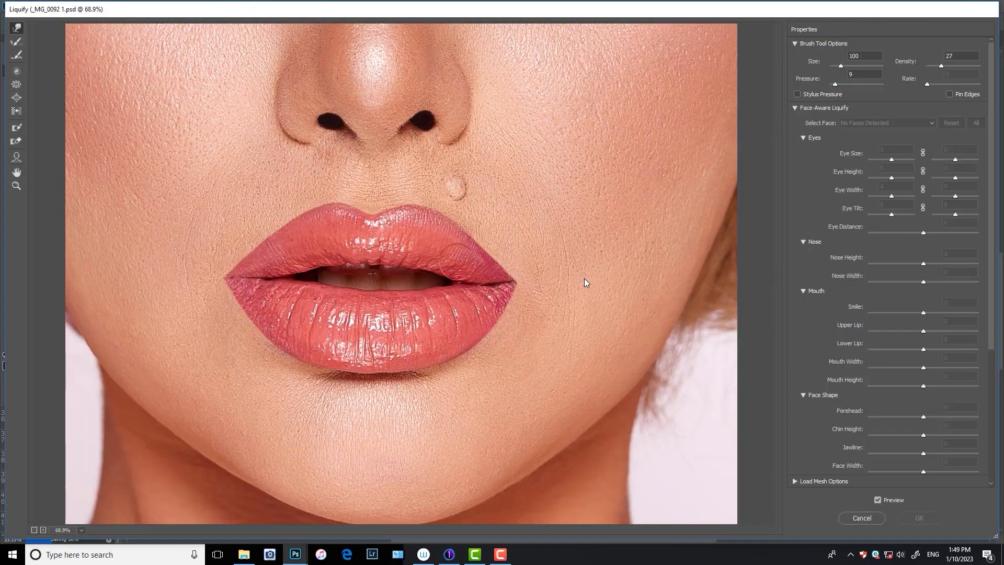
- Refine the lip outline with the Forward Warp tool, adjusting the brush size to fit, and apply Liquify
key("bracketleft")
key("bracketleft")
key("bracketleft")
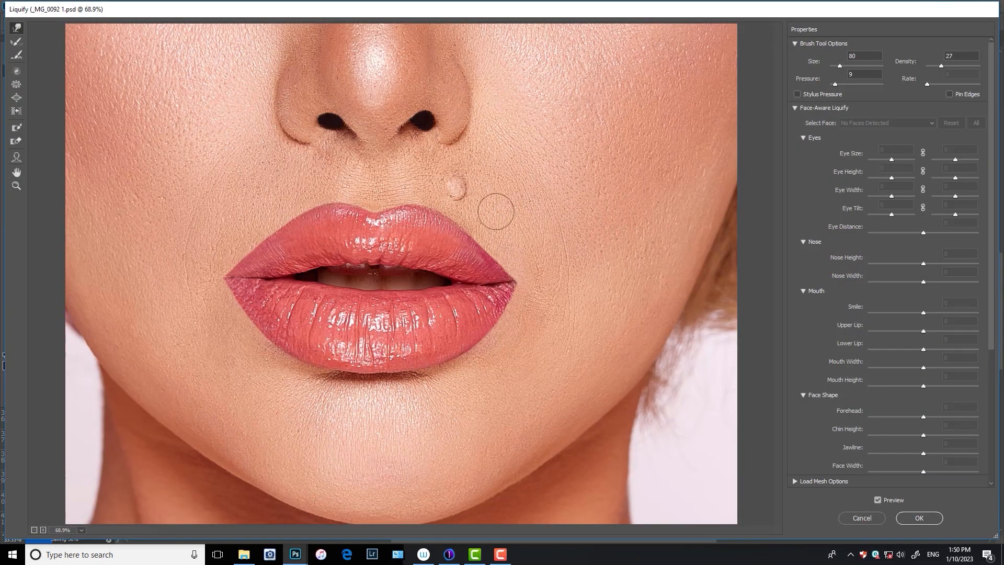
key("bracketright")
key("bracketright")
left_click(919, 518)
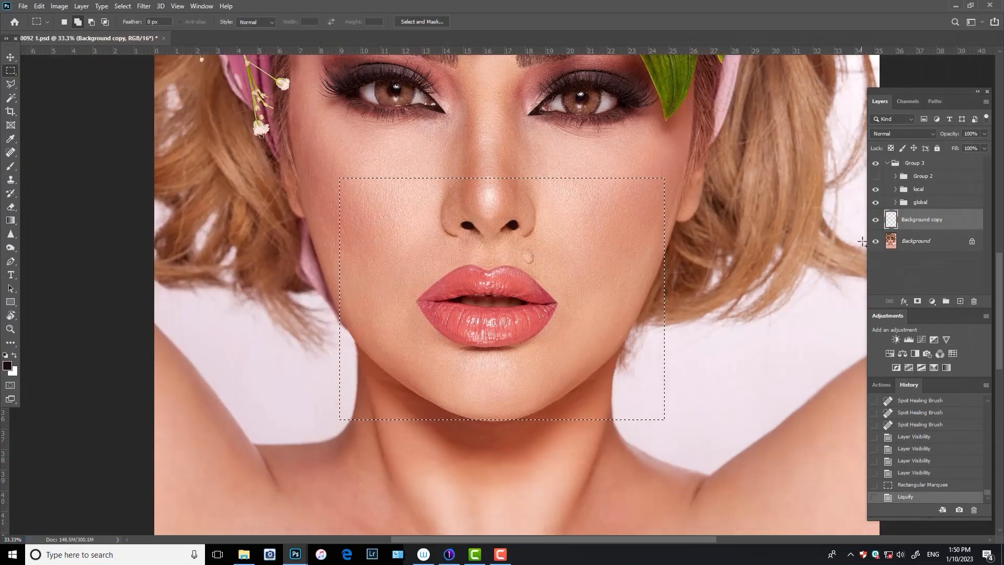
- Compare the reshaped lips with the original and clear the selection
left_click(875, 219)
left_click(875, 220)
key("ctrl+d")
- Smooth the right-hand edge of the upper lip and the skin beside its corner with the Clone Stamp at 14% flow
key("ctrl+plus")
key("ctrl+plus")
key("ctrl+plus")
left_click(10, 180)
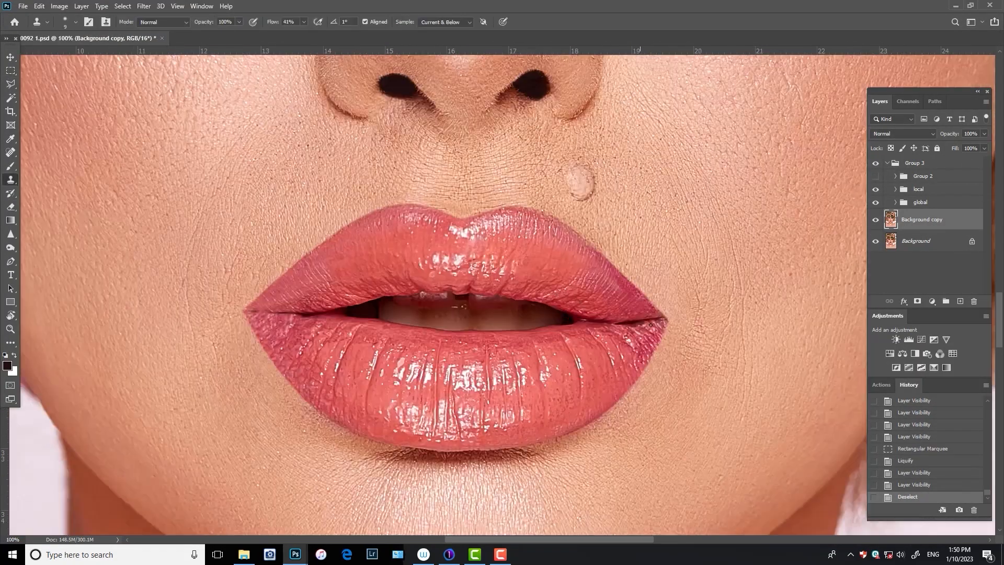
left_click(303, 22)
left_click(291, 34)
left_click(621, 321)
left_click(598, 278, "alt")
left_click(623, 286)
left_click_drag(633, 293, 639, 300)
left_click(610, 239, "alt")
left_click_drag(612, 253, 624, 264)
left_click(655, 283, "alt")
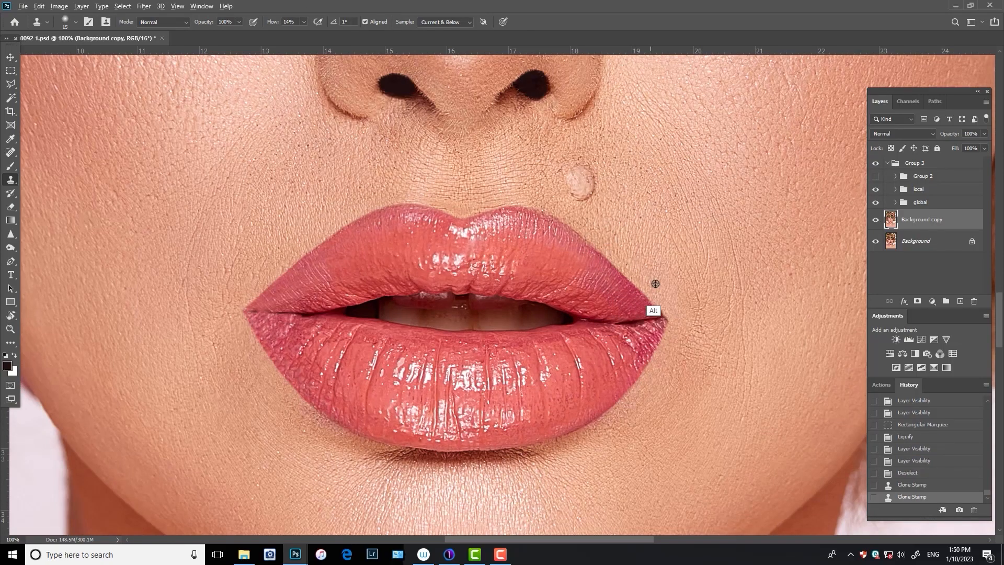
left_click_drag(655, 299, 648, 292)
mouse_move(647, 290)
left_mouse_down()
mouse_move(655, 315)
mouse_move(622, 339)
mouse_move(633, 332)
mouse_move(505, 345)
left_mouse_up()
- Even out the texture of the lower lip from the right-hand corner to the left-hand one, resampling clean areas with the Clone Stamp
left_click(634, 317, "alt")
left_click(613, 349, "alt")
left_click(624, 340, "alt")
left_click(573, 349, "alt")
left_click(560, 347, "alt")
left_click(392, 353, "alt")
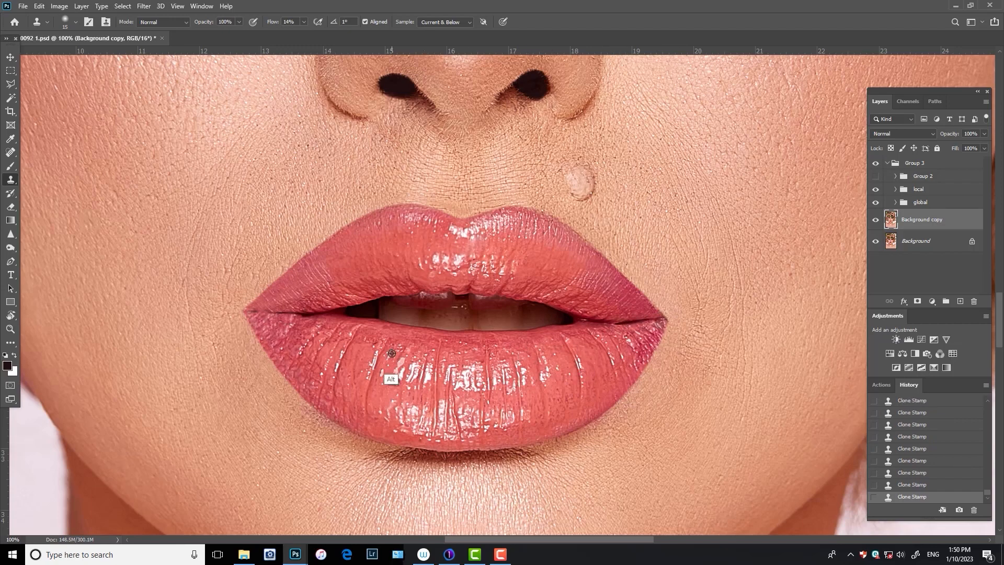
mouse_move(374, 337)
left_mouse_down()
mouse_move(329, 341)
mouse_move(297, 324)
left_mouse_up()
left_click(338, 347, "alt")
left_click(296, 342, "alt")
- Compare the Background copy with the original on the whole face and save the document
left_click_drag(622, 189, 609, 323)
key("ctrl+minus")
key("ctrl+minus")
key("ctrl+minus")
scroll(641, 281, "up", 2)
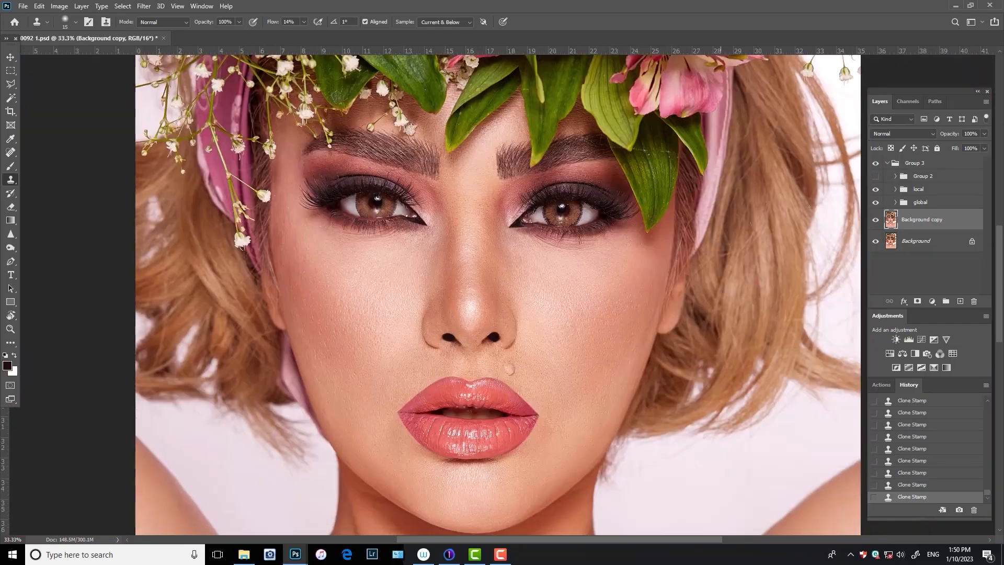
left_click(874, 221)
left_click(874, 221)
key("ctrl+s")
- Show Group 2 for a black-and-white view and target the dodge layer's mask in the global group
left_click(875, 177)
left_click(895, 202)
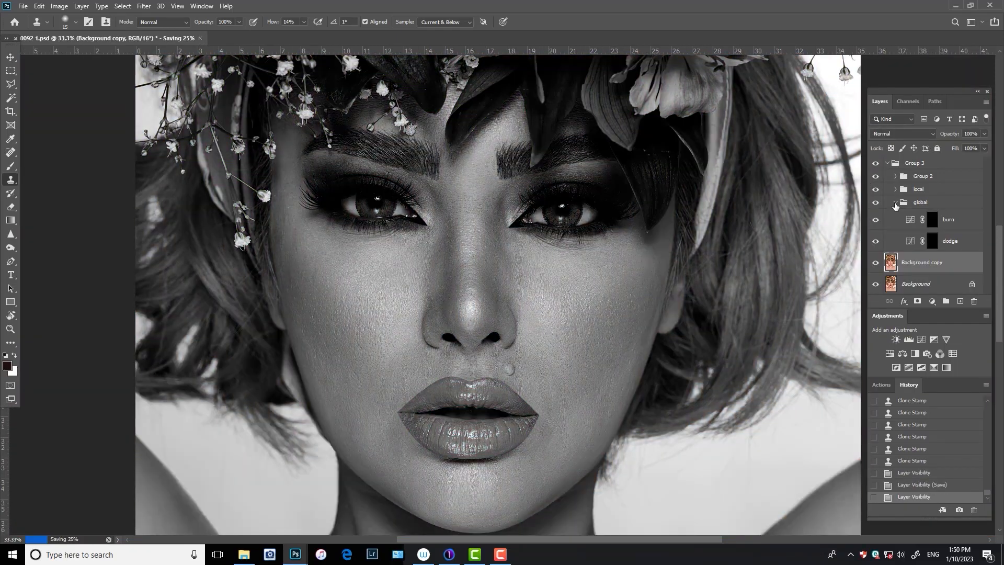
left_click(931, 242)
- Brighten the shadow below the inner corner of the left-hand eye on the dodge mask with a white Brush at 1% flow
left_click(11, 166)
left_click_drag(308, 22, 292, 33)
key("bracketright")
key("bracketright")
key("bracketright")
key("bracketright")
key("bracketright")
key("bracketright")
key("bracketright")
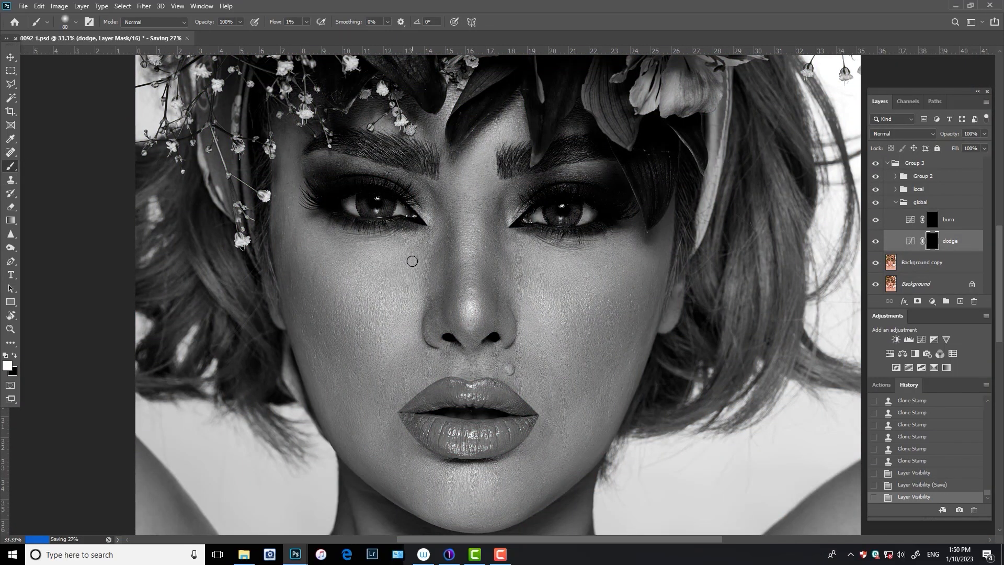
mouse_move(412, 260)
left_mouse_down()
mouse_move(464, 258)
mouse_move(409, 247)
mouse_move(425, 246)
left_mouse_up()
key("bracketleft")
key("bracketleft")
key("bracketleft")
key("bracketleft")
key("bracketleft")
left_click_drag(422, 247, 430, 241)
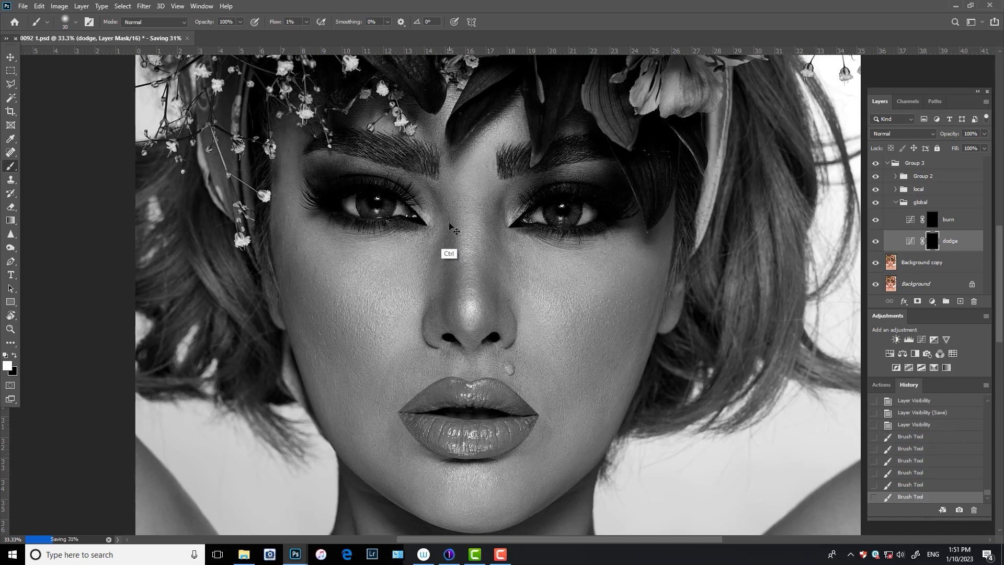
- Lighten the dark areas directly beneath the left-hand eye on the dodge mask with a small Brush
key("ctrl+plus")
key("bracketleft")
left_click_drag(393, 203, 384, 196)
key("bracketright")
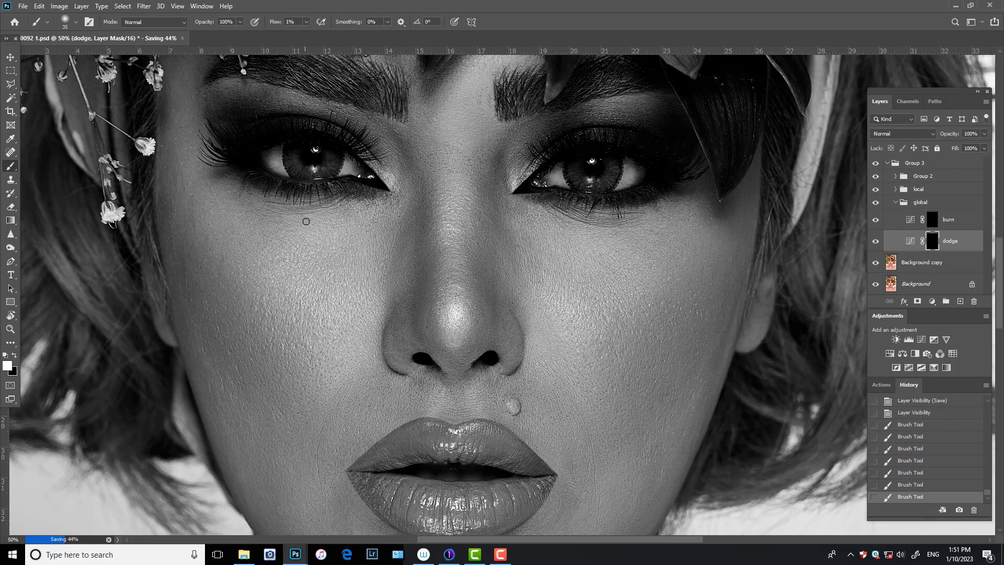
mouse_move(306, 221)
left_mouse_down()
mouse_move(299, 214)
mouse_move(307, 208)
left_mouse_up()
key("bracketleft")
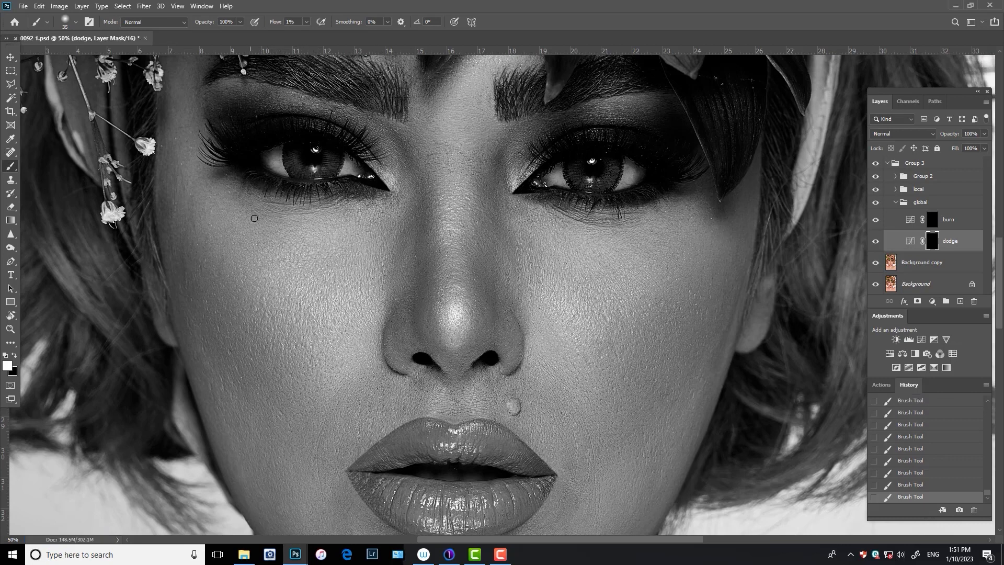
- Even out the tones of the left-hand cheek below the eye on the dodge mask, enlarging the Brush to 125
key("bracketright")
key("bracketright")
key("bracketright")
key("bracketright")
key("bracketright")
key("bracketleft")
key("bracketleft")
key("bracketleft")
key("bracketright")
key("bracketright")
key("bracketright")
key("bracketright")
key("bracketright")
key("bracketright")
key("bracketright")
key("bracketright")
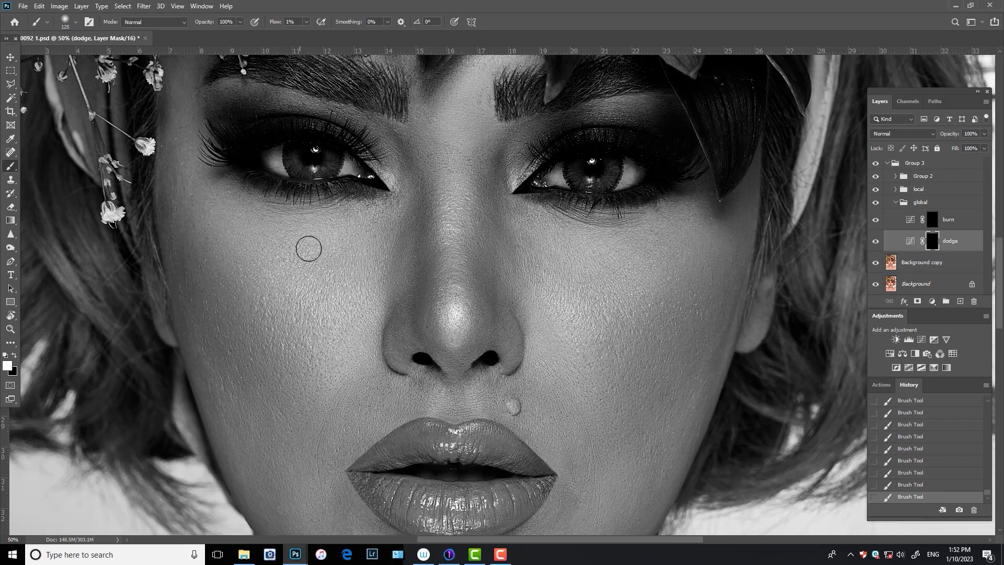
- Refine the dodging around the left-hand eye with a smaller Brush and hide the dodge layer to compare
key("bracketleft")
key("bracketleft")
key("bracketleft")
key("bracketleft")
key("bracketleft")
key("bracketleft")
key("bracketleft")
key("bracketleft")
key("bracketleft")
left_click(875, 242)
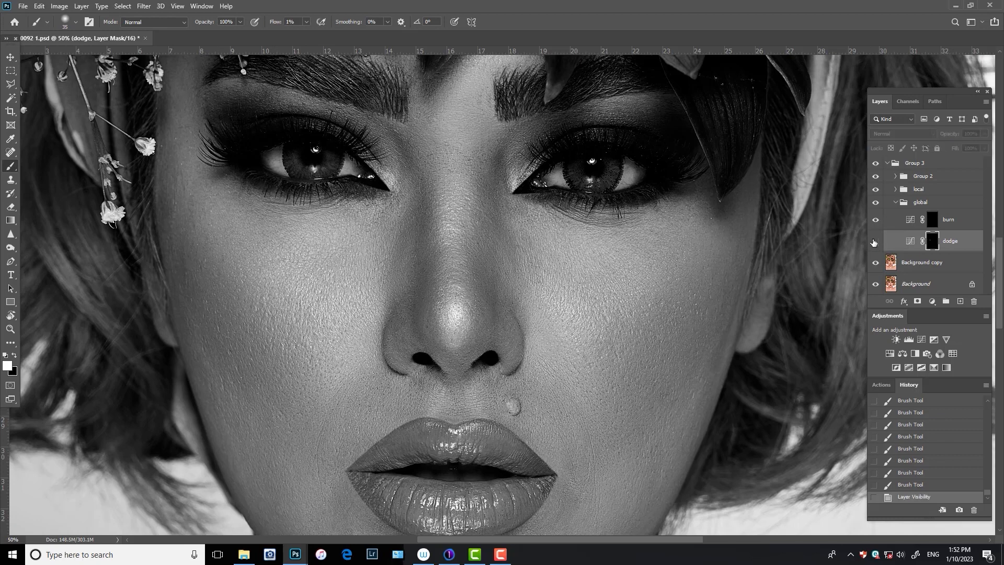
- Show the dodge layer again and lighten the skin below the inner corner of the left-hand eye, beside the nose
left_click(875, 241)
key("bracketleft")
key("bracketleft")
left_click_drag(366, 222, 386, 224)
left_click_drag(393, 222, 345, 248)
key("bracketright")
key("bracketright")
key("bracketright")
mouse_move(353, 243)
left_mouse_down()
mouse_move(371, 229)
mouse_move(381, 240)
left_mouse_up()
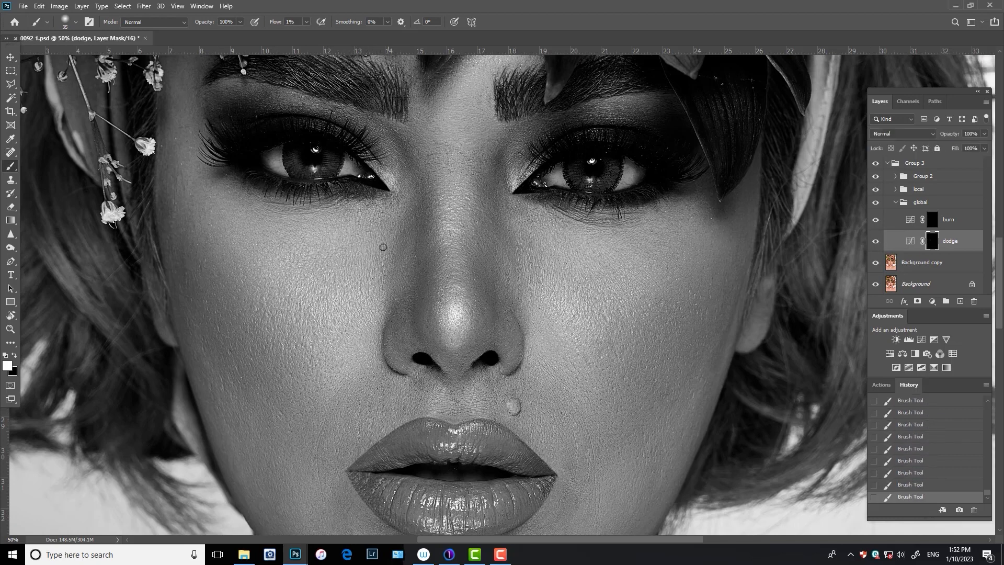
key("bracketleft")
- Compare the portrait in colour and black-and-white, with and without Group 3, the dodge layer and the global group
left_click(875, 176)
left_click(876, 164)
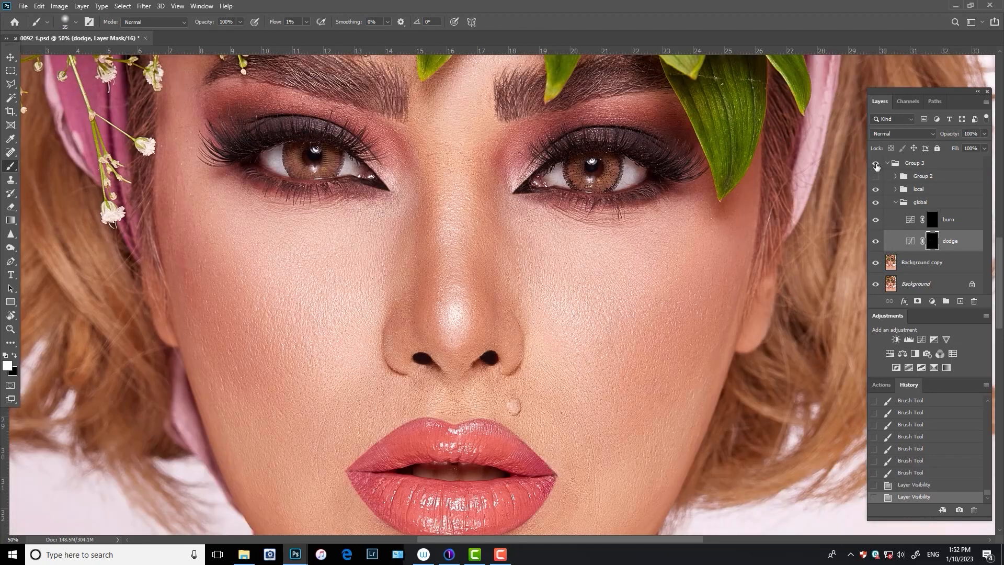
left_click(876, 163)
left_click(876, 177)
key("ctrl+plus")
left_click(876, 242)
left_click(876, 241)
left_click(876, 203)
left_click(876, 203)
key("ctrl+minus")
key("ctrl+minus")
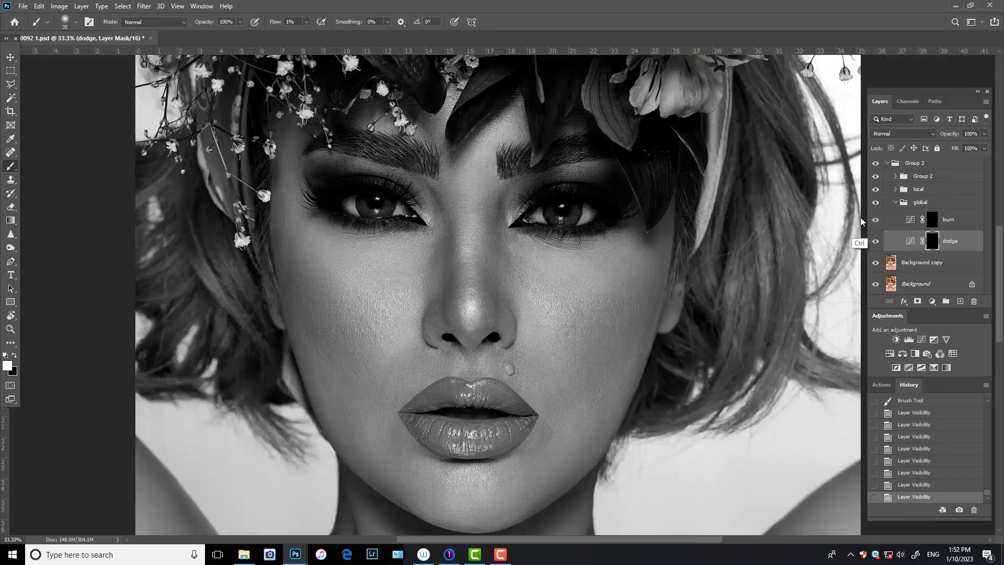
- Lighten the cheek beside the nose below the right-hand eye on the dodge mask with a larger Brush
key("bracketright")
key("bracketright")
left_click_drag(518, 264, 531, 267)
mouse_move(532, 267)
left_mouse_down()
mouse_move(556, 276)
mouse_move(525, 271)
mouse_move(535, 254)
mouse_move(553, 267)
left_mouse_up()
key("bracketleft")
key("bracketright")
left_click_drag(553, 267, 569, 275)
key("bracketleft")
key("bracketleft")
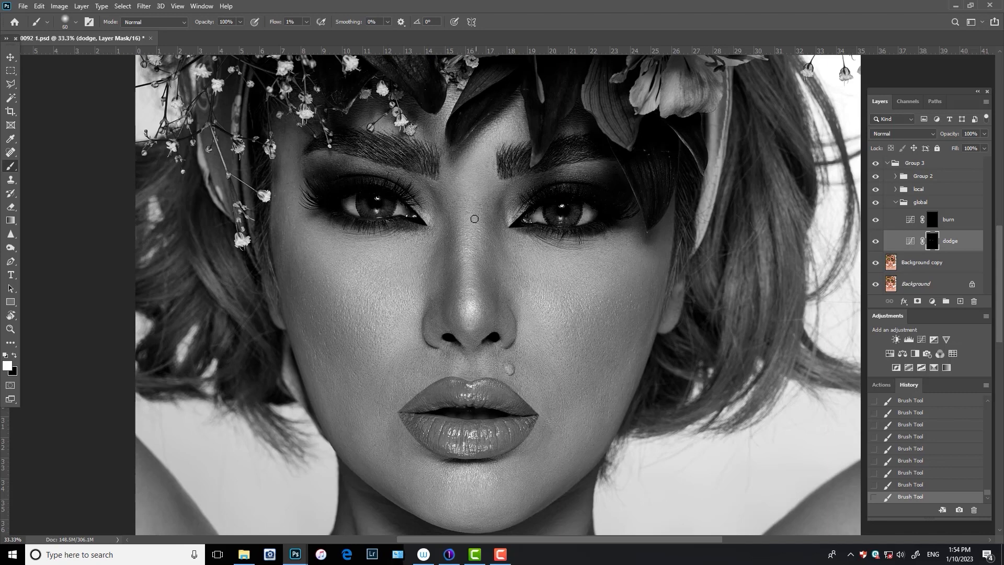
- Brighten the nose bridge between the eyes with a size 60 Brush and toggle the dodge layer to compare
key("bracketleft")
key("bracketright")
key("bracketleft")
key("bracketright")
key("bracketright")
key("bracketright")
key("bracketright")
left_click(874, 242)
left_click(875, 242)
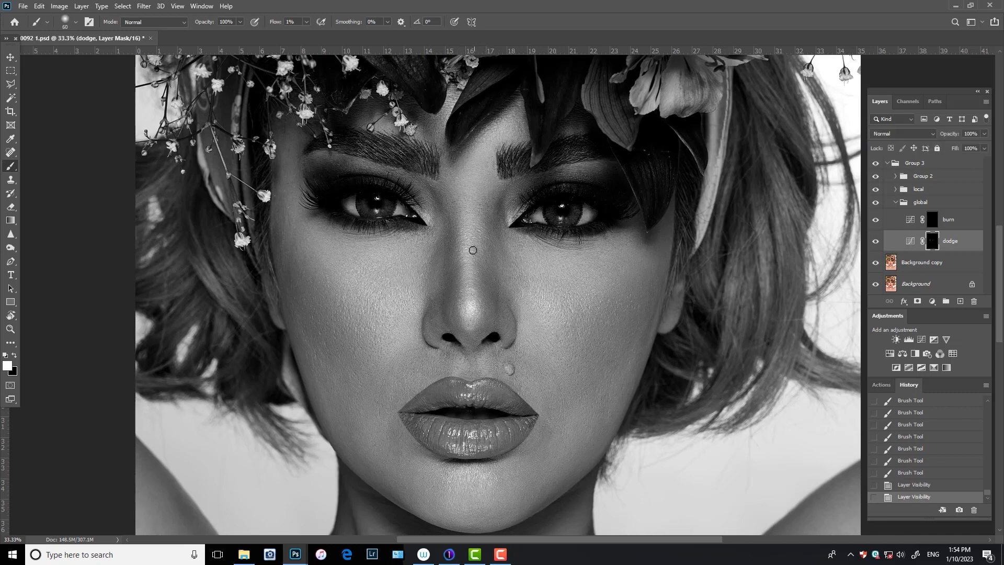
- Lighten the nose bridge up to the area between the eyebrows on the dodge mask, using a smaller Brush
left_click_drag(472, 250, 461, 172)
key("bracketleft")
key("bracketleft")
key("bracketleft")
left_click_drag(458, 191, 455, 175)
left_click_drag(454, 193, 458, 174)
mouse_move(458, 191)
left_mouse_down()
mouse_move(462, 162)
mouse_move(446, 179)
mouse_move(483, 170)
left_mouse_up()
key("bracketright")
key("bracketright")
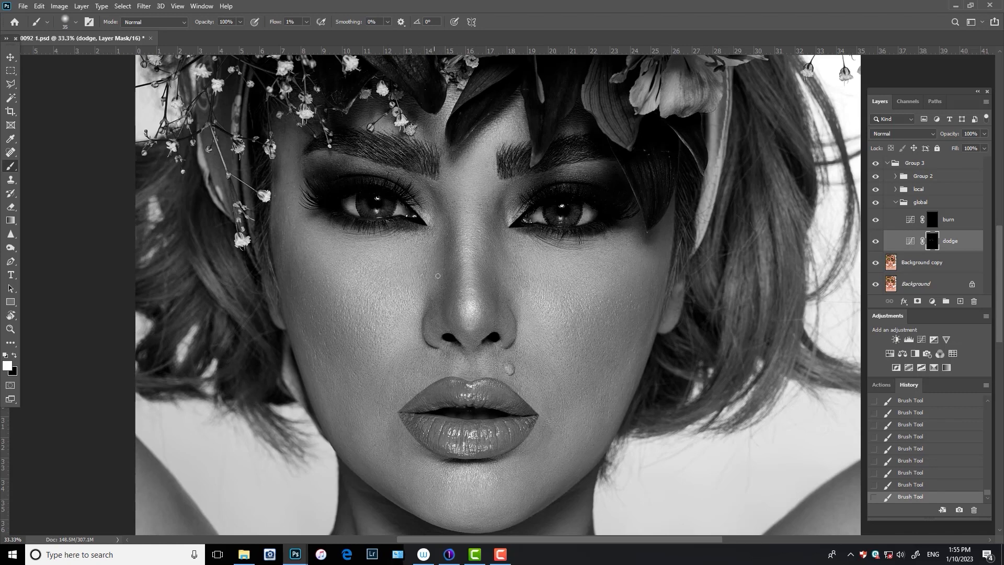
- Compare the portrait in colour with and without the Group 3 adjustments
key("bracketleft")
left_click(876, 177)
left_click(875, 164)
left_click(876, 164)
left_click(876, 177)
- Lighten the shadow along the left-hand side of the nose on the dodge mask with an enlarged Brush
key("bracketright")
key("bracketright")
key("bracketright")
key("bracketright")
key("bracketright")
key("bracketright")
key("bracketright")
left_click_drag(453, 274, 452, 310)
left_click_drag(453, 310, 449, 252)
left_click_drag(451, 266, 449, 248)
mouse_move(450, 246)
left_mouse_down()
mouse_move(449, 260)
mouse_move(449, 242)
left_mouse_up()
left_click_drag(449, 254, 448, 238)
mouse_move(448, 248)
left_mouse_down()
mouse_move(448, 234)
mouse_move(450, 248)
left_mouse_up()
- Refine the dodging along the upper nose with a size 30 Brush and hide Group 2 to work in colour
key("bracketleft")
key("bracketleft")
key("bracketleft")
key("bracketleft")
key("bracketleft")
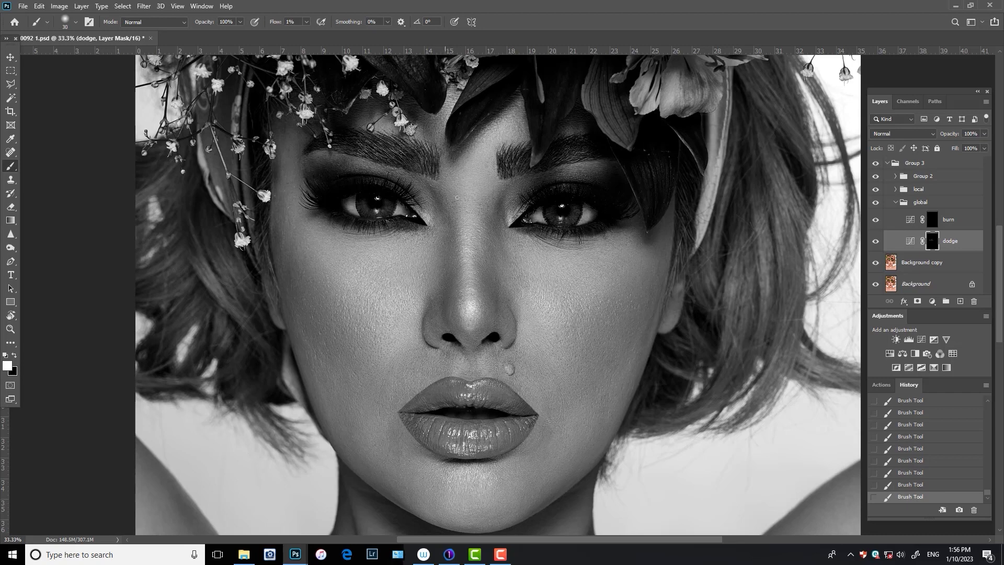
key("bracketright")
left_click(876, 177)
key("bracketleft")
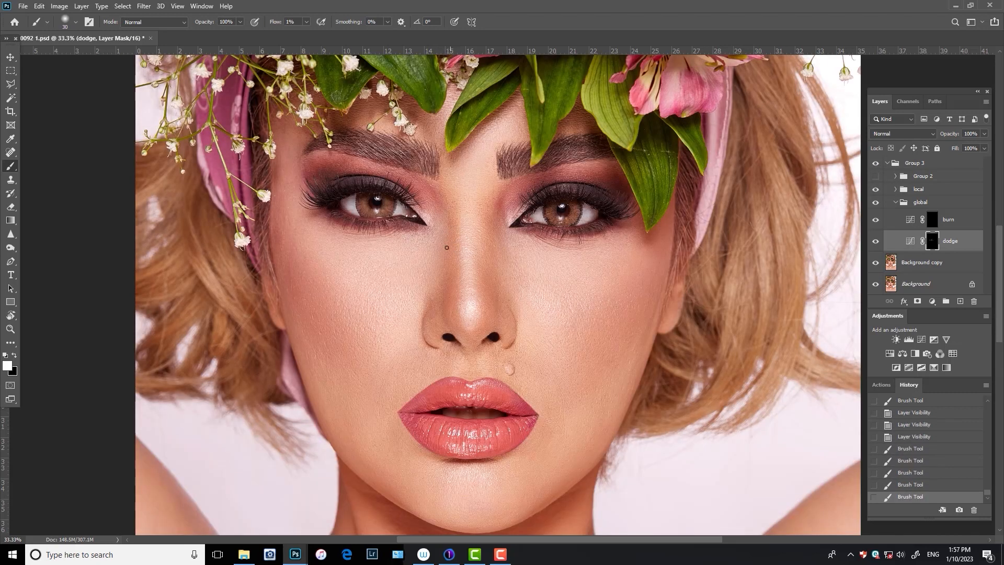
key("bracketleft")
key("bracketright")
- Touch up the right-hand side of the nose on the burn and dodge masks with a small Brush and save the document
key("alt+bracketright")
key("bracketright")
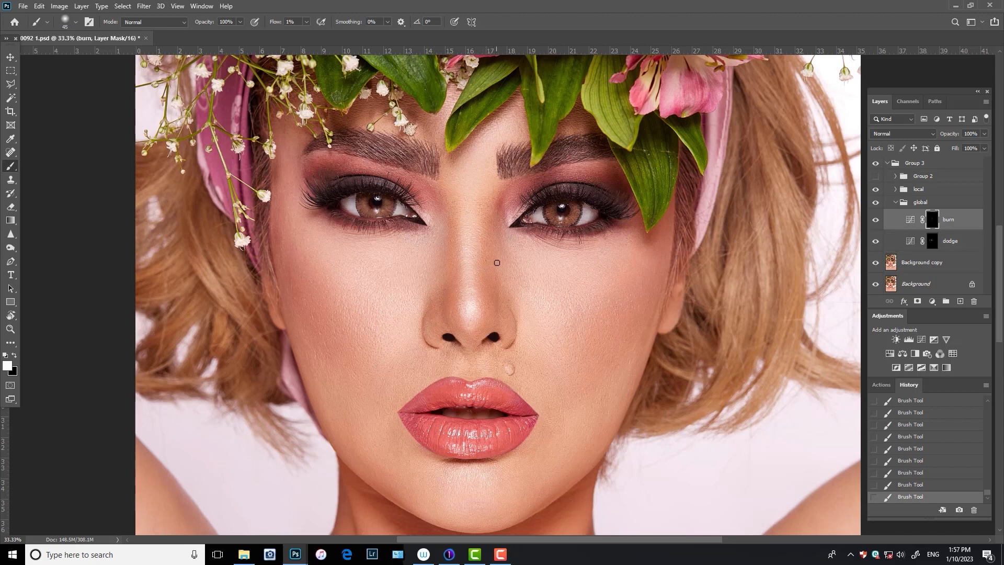
key("alt+bracketleft")
key("bracketleft")
key("bracketleft")
key("bracketleft")
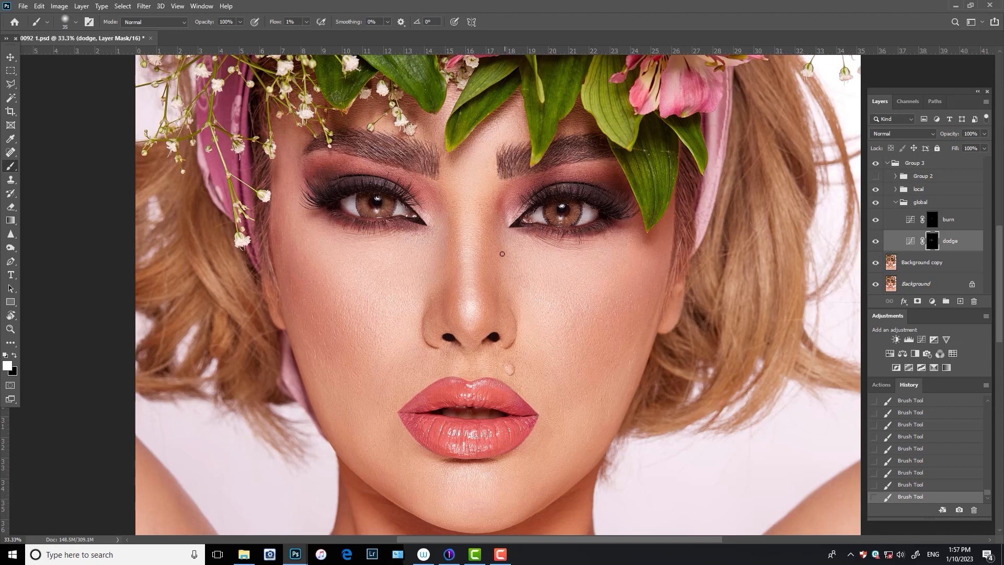
key("bracketright")
key("bracketright")
key("ctrl+s")
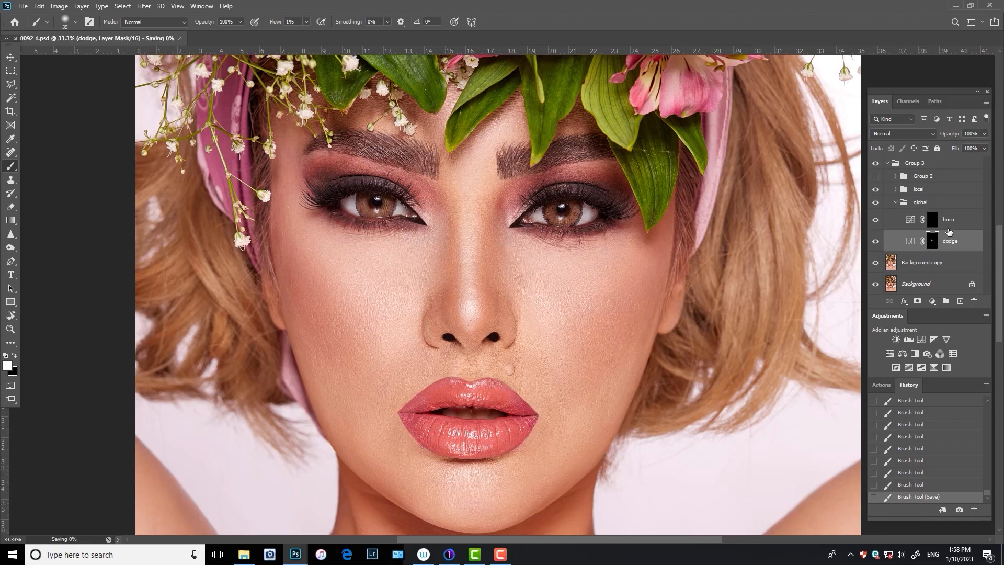
- Darken the left-hand wing of the nose on the burn mask with a size 30 Brush and return to the dodge mask
key("alt+bracketright")
key("bracketleft")
left_click(439, 320)
left_click(439, 321)
left_click(438, 323)
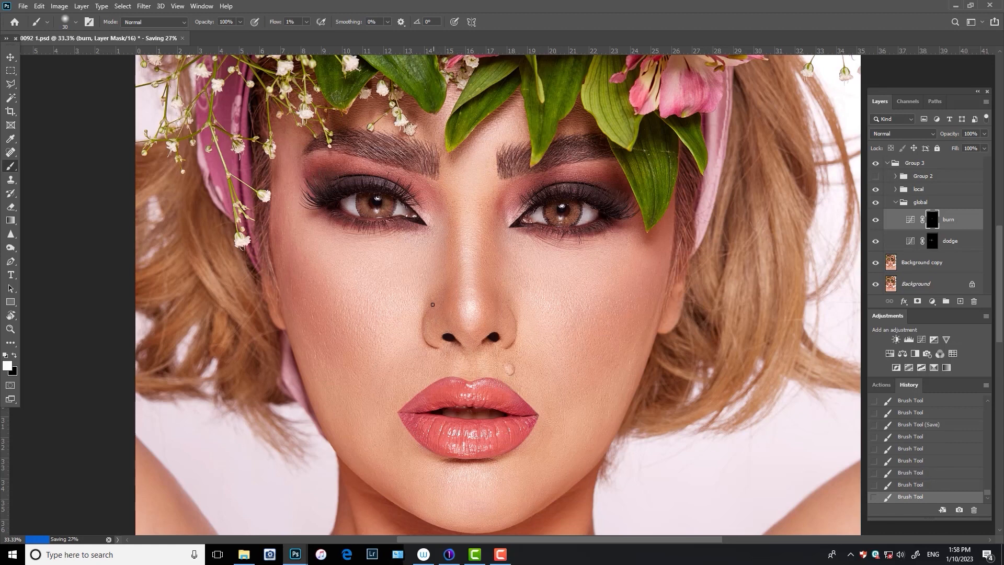
left_click(437, 324)
left_click(437, 327)
left_click(436, 330)
key("alt+bracketleft")
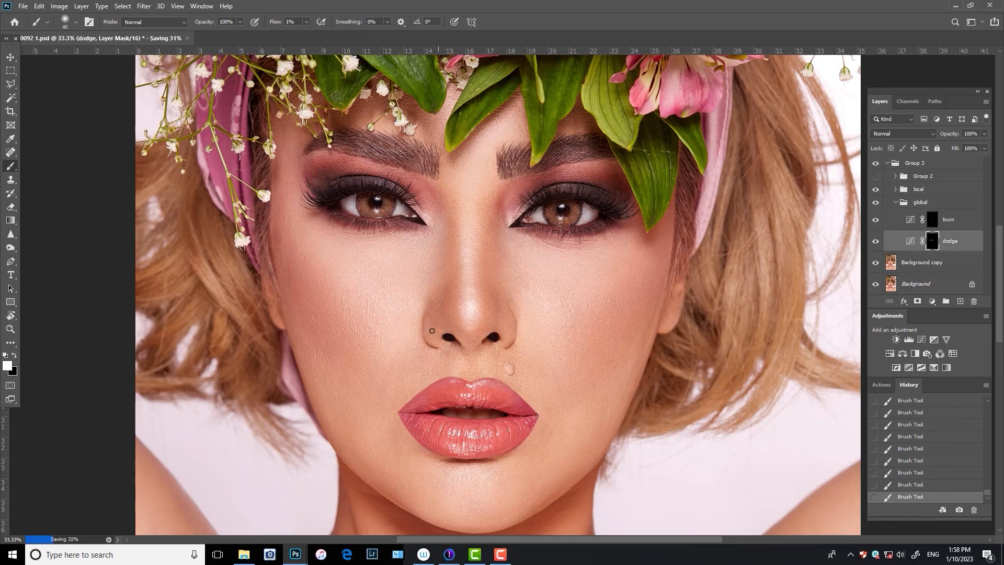
key("bracketleft")
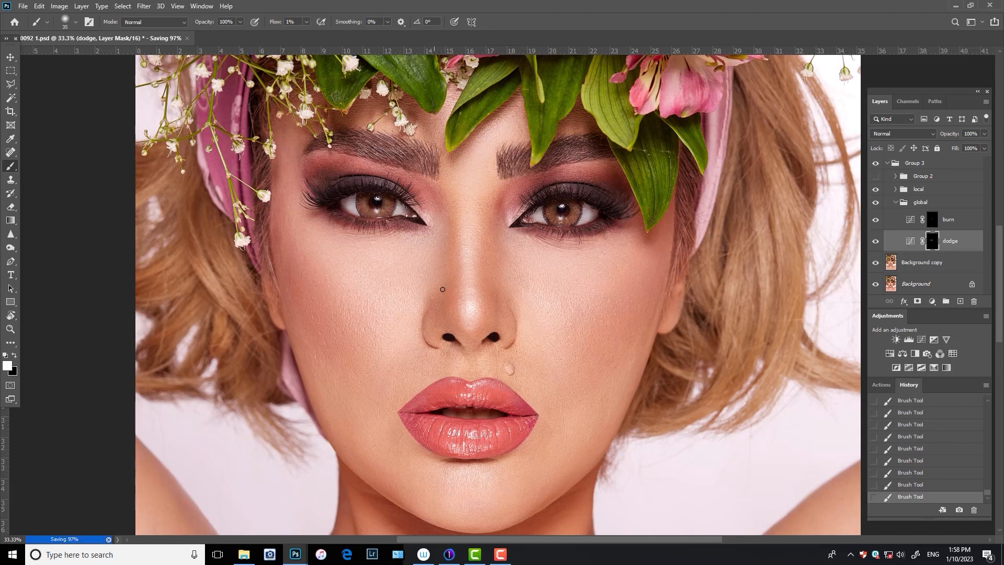
- Heal small blemishes on both sides of the nose on the Background copy layer with the Spot Healing Brush
left_click(921, 263)
left_click(11, 152)
left_click(432, 300)
key("ctrl+plus")
left_click(517, 318)
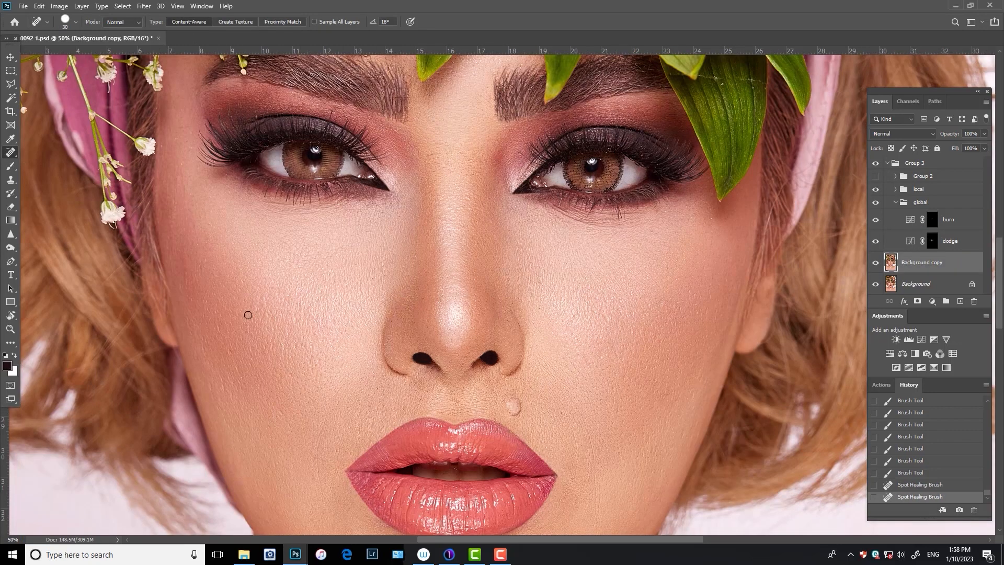
- Lighten the left-hand wing and side of the nose on the dodge mask with a size 25 Brush
key("b")
left_click(933, 242)
key("bracketleft")
key("bracketleft")
key("bracketleft")
left_click(419, 334)
key("bracketright")
left_click(433, 323)
left_click(403, 339)
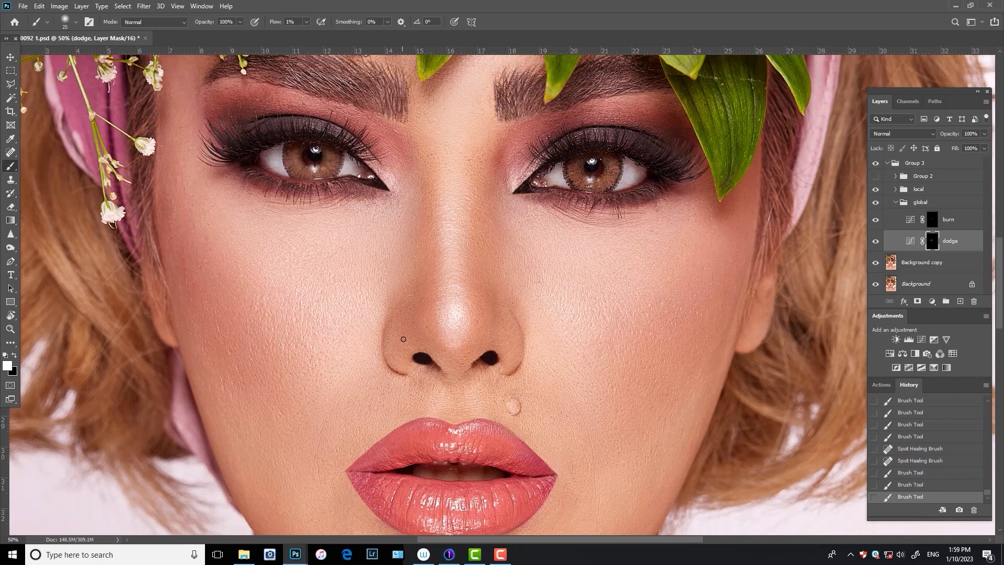
left_click_drag(403, 339, 398, 343)
mouse_move(402, 340)
left_mouse_down()
mouse_move(415, 327)
mouse_move(391, 329)
left_mouse_up()
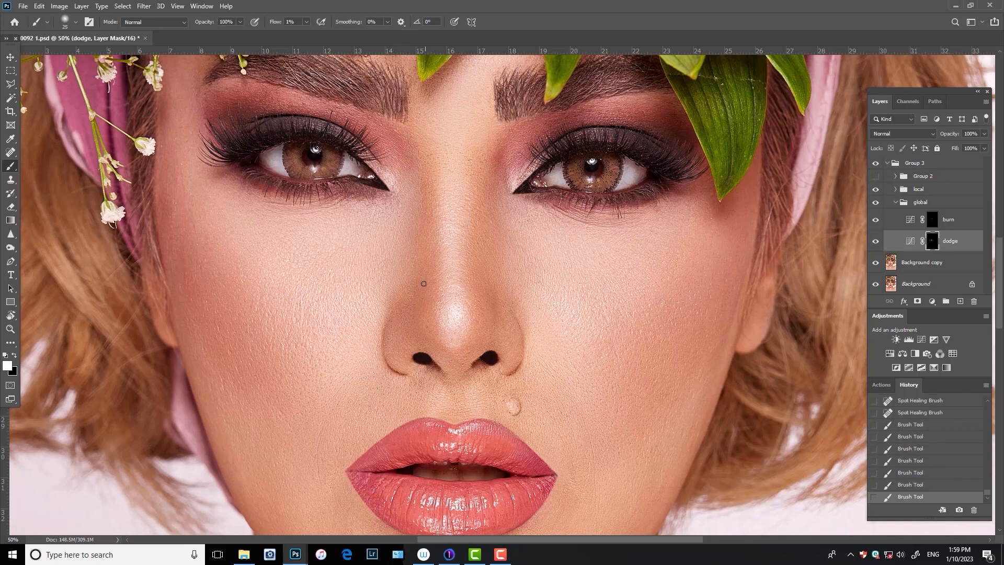
- Lighten across the lower nose on the dodge mask and toggle Group 3 to compare the result
mouse_move(423, 283)
left_mouse_down()
mouse_move(427, 297)
mouse_move(475, 303)
left_mouse_up()
key("bracketleft")
left_click(876, 164)
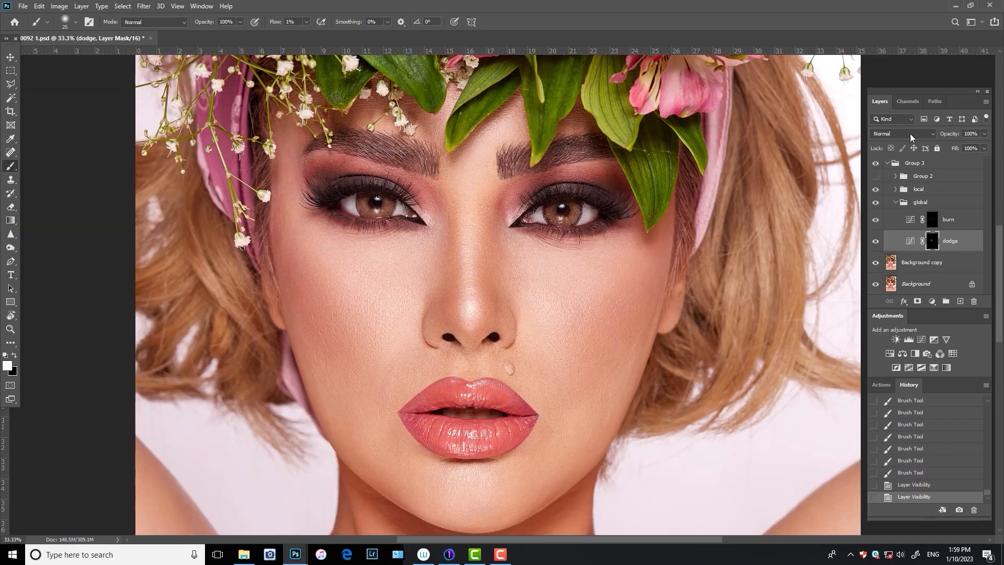
key("ctrl+plus")
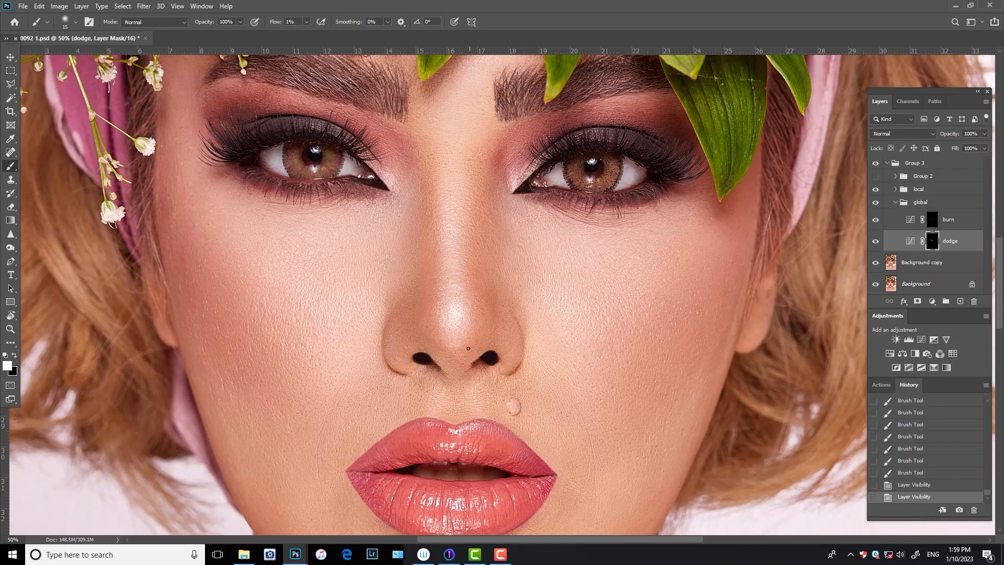
- Even out the right-hand side of the nose tip and nostril on the dodge mask with a size 20 Brush
left_click(468, 348)
left_click(490, 341)
left_click(513, 287)
key("bracketright")
left_click(486, 339)
left_click(485, 337)
left_click(478, 321)
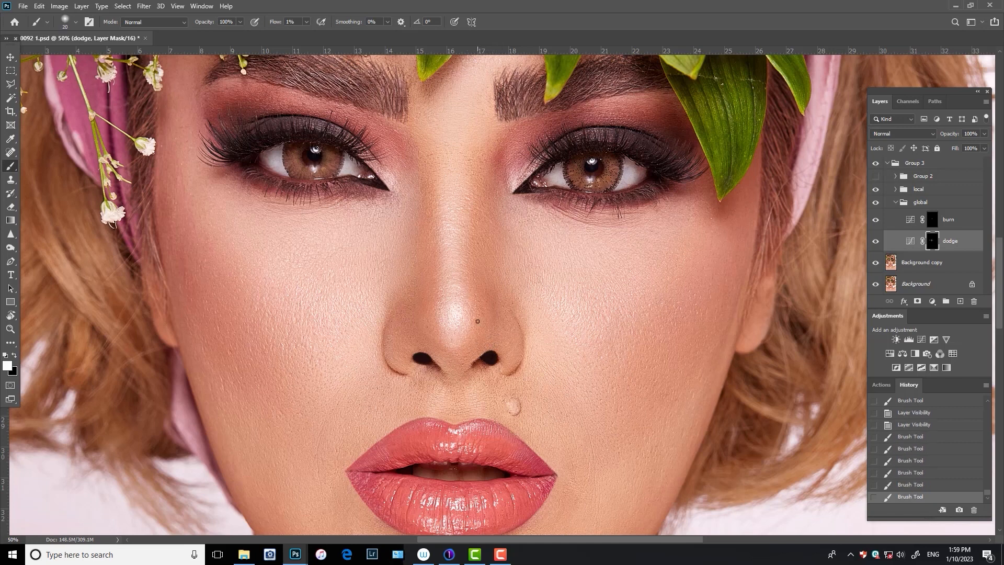
left_click(482, 330)
left_click(494, 319)
left_click(494, 319)
- Touch up the tones of the nose on the burn mask with a smaller Brush
key("ctrl+minus")
left_click(949, 219)
key("ctrl+plus")
key("ctrl+plus")
key("bracketleft")
key("bracketleft")
- Try healing two spots on the nose bridge of the Background copy layer and revert both healing strokes
left_click(921, 263)
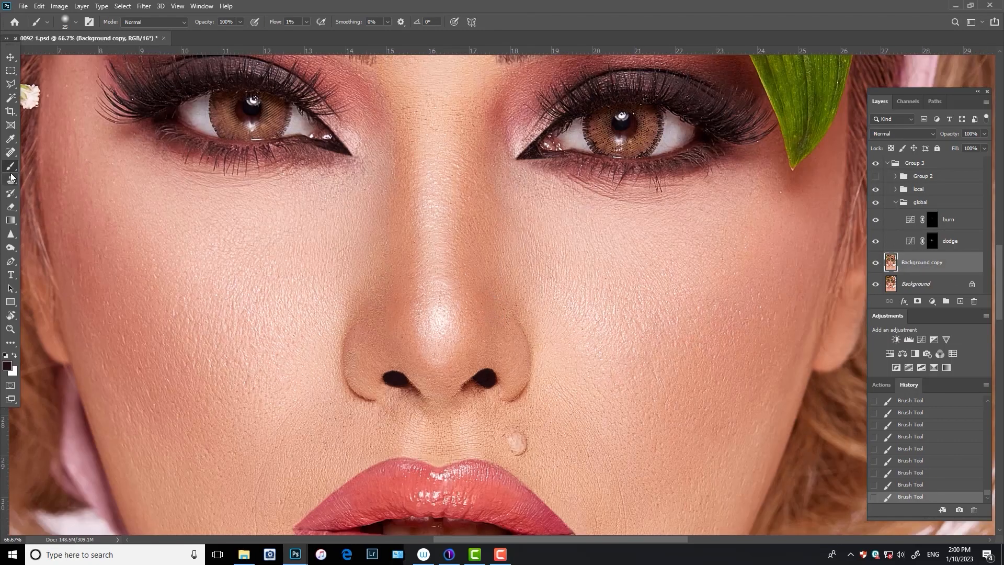
left_click(10, 152)
left_click(447, 284)
left_click(437, 281)
left_click(885, 472)
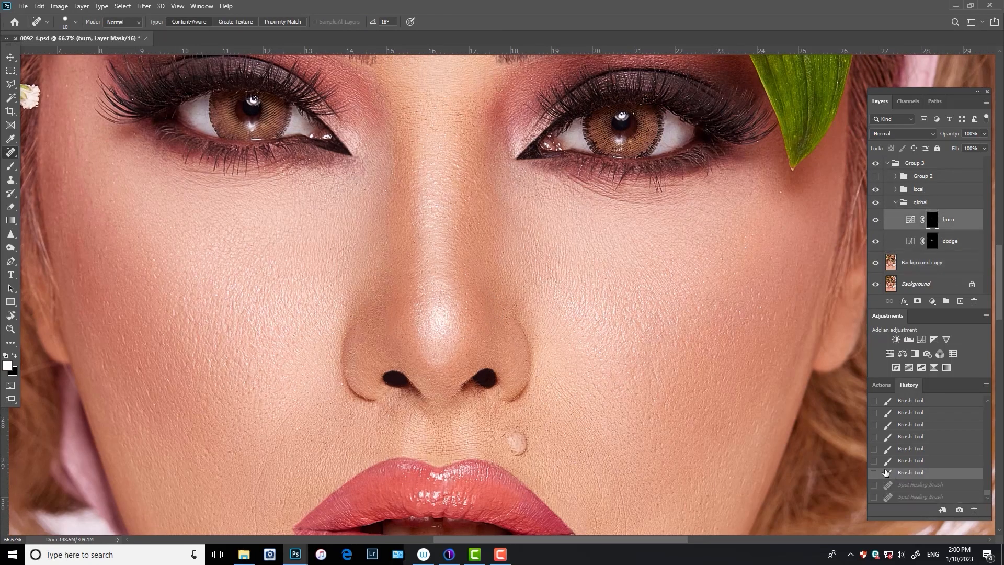
- Lighten the lower nose bridge above the tip on the dodge mask with a small Brush
key("alt+bracketleft")
key("b")
mouse_move(447, 294)
left_mouse_down()
mouse_move(441, 271)
mouse_move(436, 281)
left_mouse_up()
left_click(983, 228)
- Heal small spots on the nose bridge and the cheek beside it on the Background copy layer with the Spot Healing Brush
left_click(946, 269)
key("j")
left_click(441, 204)
left_click(451, 183)
left_click(455, 170)
left_click(338, 209)
left_click(336, 217)
left_click(340, 233)
left_click(344, 252)
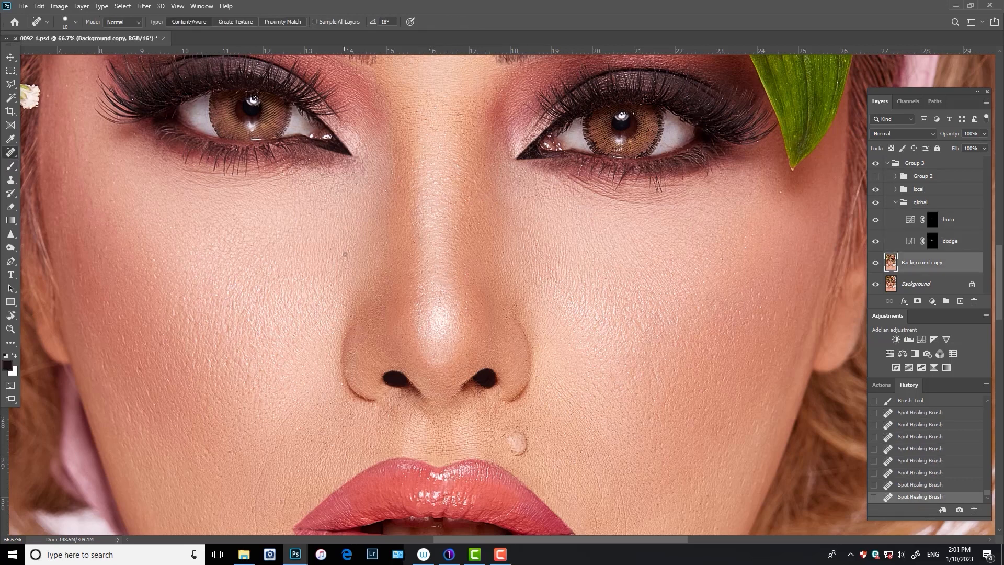
left_click(346, 256)
- Brighten the centre line of the nose bridge on the dodge mask with a size 15 Brush
left_click(952, 243)
key("b")
left_click_drag(443, 284, 444, 271)
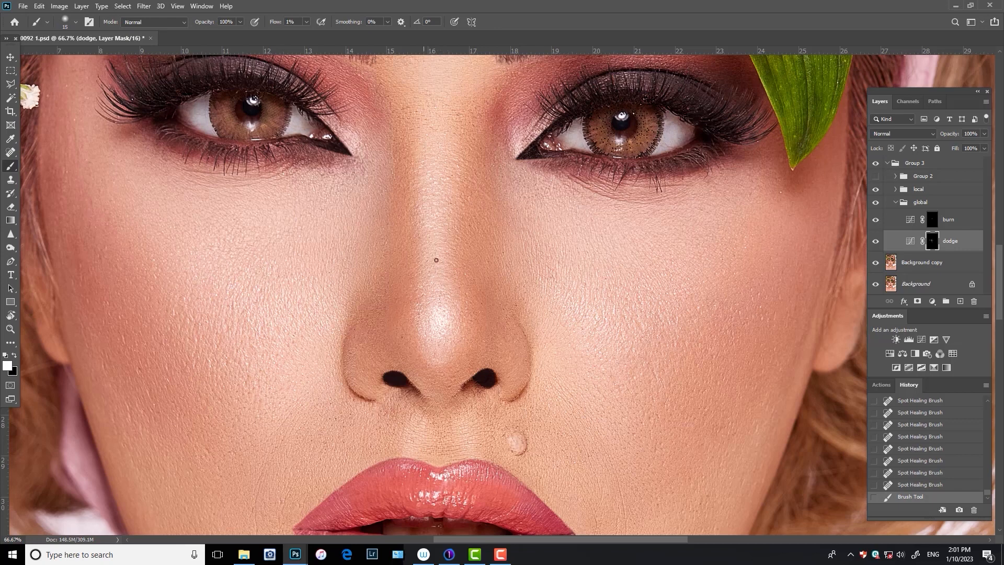
- Lighten the cheek skin beside the nose bridge with short Brush strokes on the global dodge mask
left_click_drag(623, 258, 637, 265)
key("ctrl+minus")
left_click(529, 250)
left_click(533, 254)
left_click(530, 252)
left_click(526, 250)
left_click(521, 247)
left_click(516, 244)
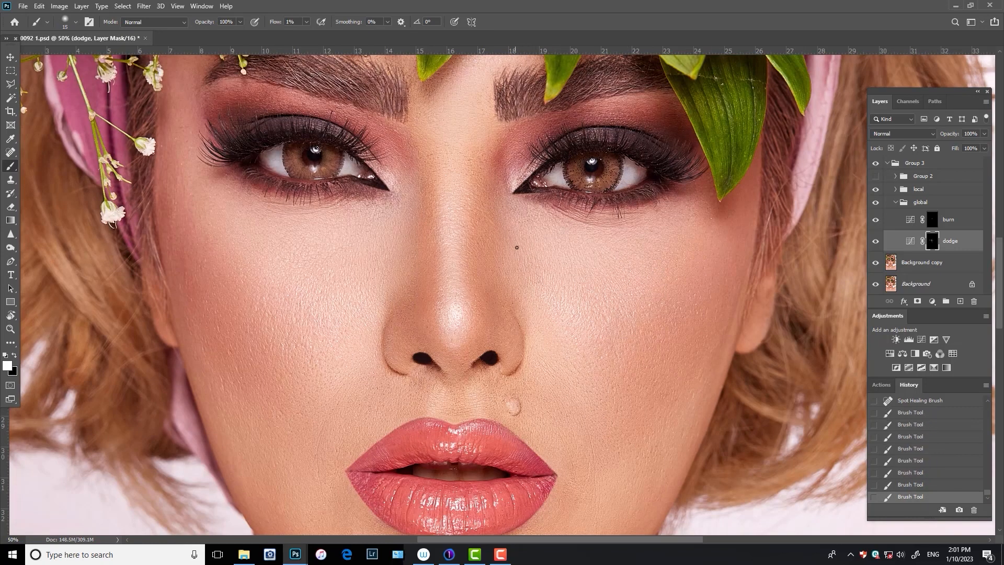
left_click(523, 235)
key("bracketright")
- Heal the small spots along the side of the nose bridge on the Background copy layer with the Spot Healing Brush
key("j")
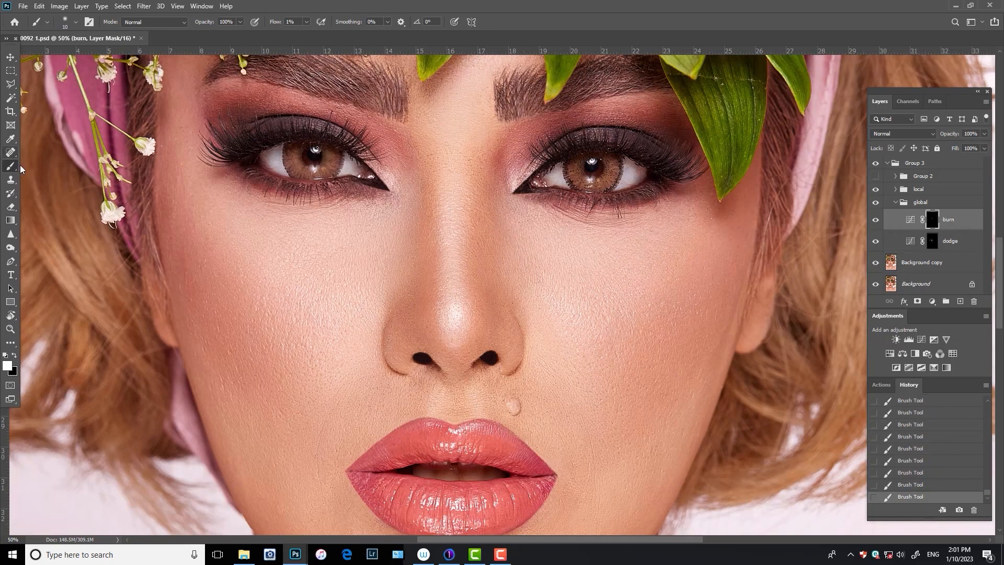
key("alt+bracketleft")
left_click(497, 227)
left_click(497, 227)
left_click(493, 221)
left_click(488, 215)
left_click(485, 217)
left_click(481, 218)
left_click(477, 223)
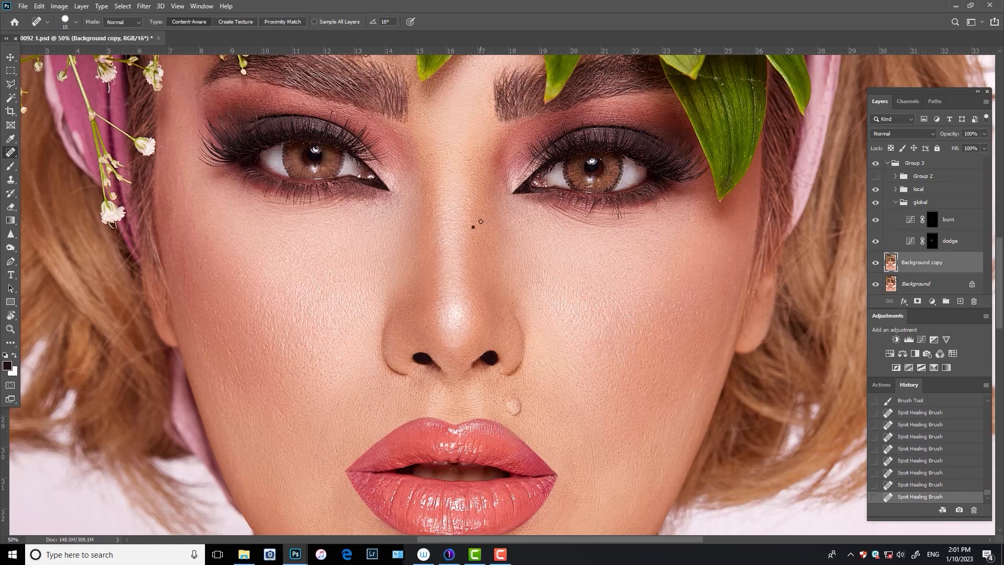
left_click(485, 219)
- Darken the side of the nose bridge on the global burn mask with a size 15 Brush
key("alt+bracketright")
key("b")
key("alt+bracketright")
key("bracketright")
left_click(488, 239)
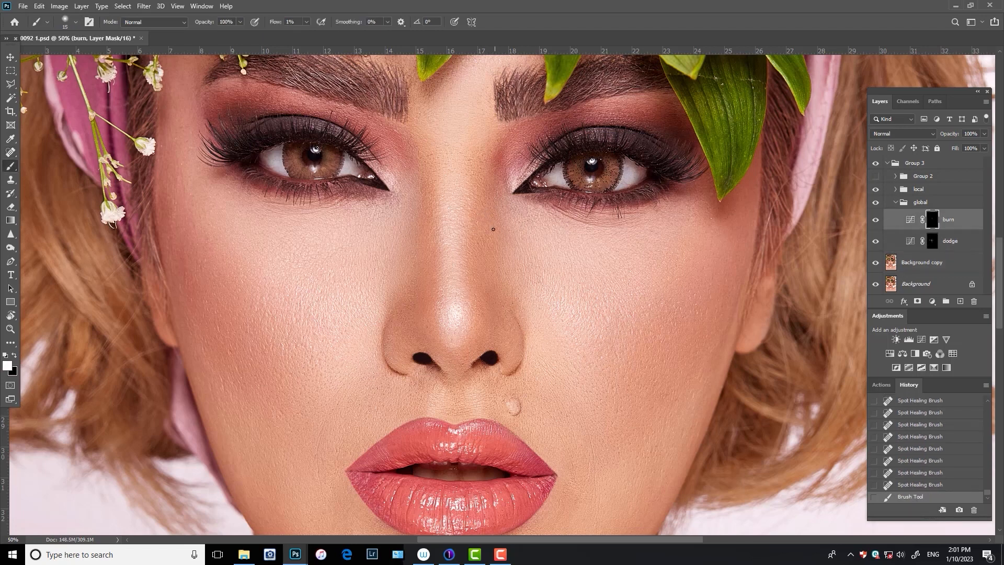
left_click(485, 239)
left_click(482, 240)
left_click(470, 241)
key("bracketright")
left_click(560, 141)
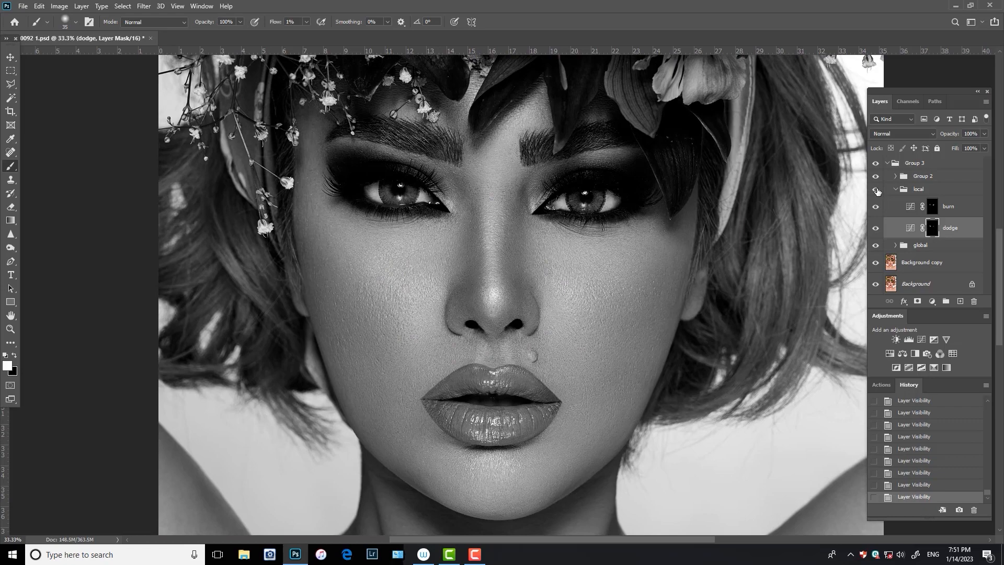
- Compare the portrait with and without Group 3, hiding the black-and-white Group 2 inside it
left_click(887, 162)
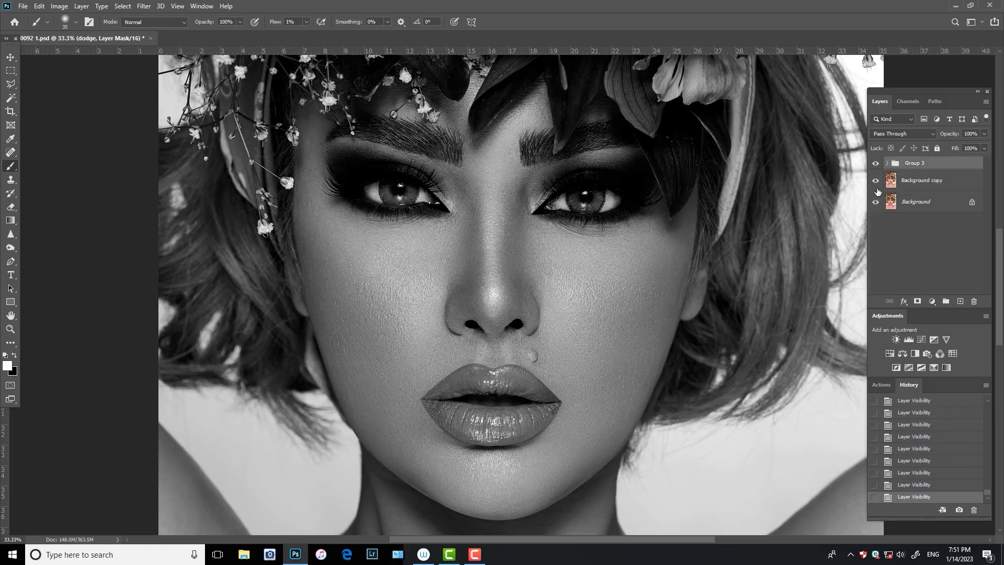
left_click(877, 163)
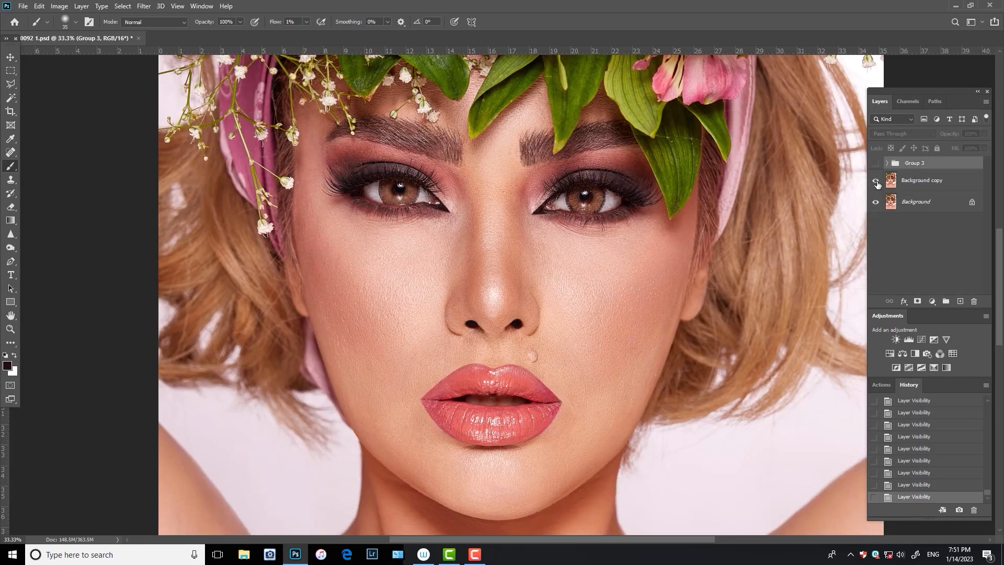
left_click(876, 164)
left_click(887, 162)
left_click(876, 176)
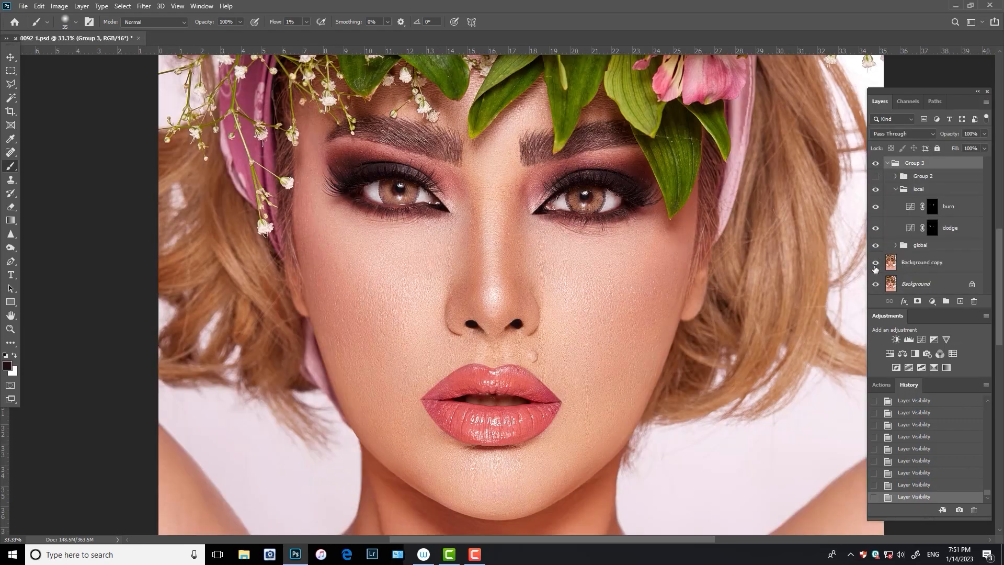
left_click(875, 164)
left_click(875, 164)
key("ctrl+minus")
key("ctrl+minus")
key("ctrl+plus")
key("ctrl+plus")
left_click_drag(694, 339, 713, 256)
- Brighten the upper lip on the local dodge mask with a white size 30 Brush, using Group 2 as a temporary black-and-white check view
left_click(876, 176)
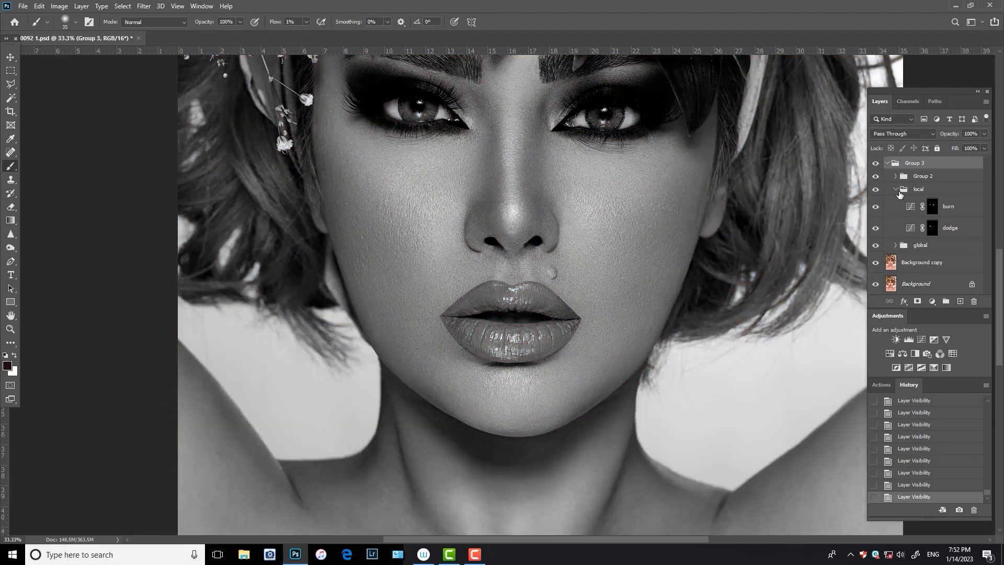
left_click(930, 226)
key("x")
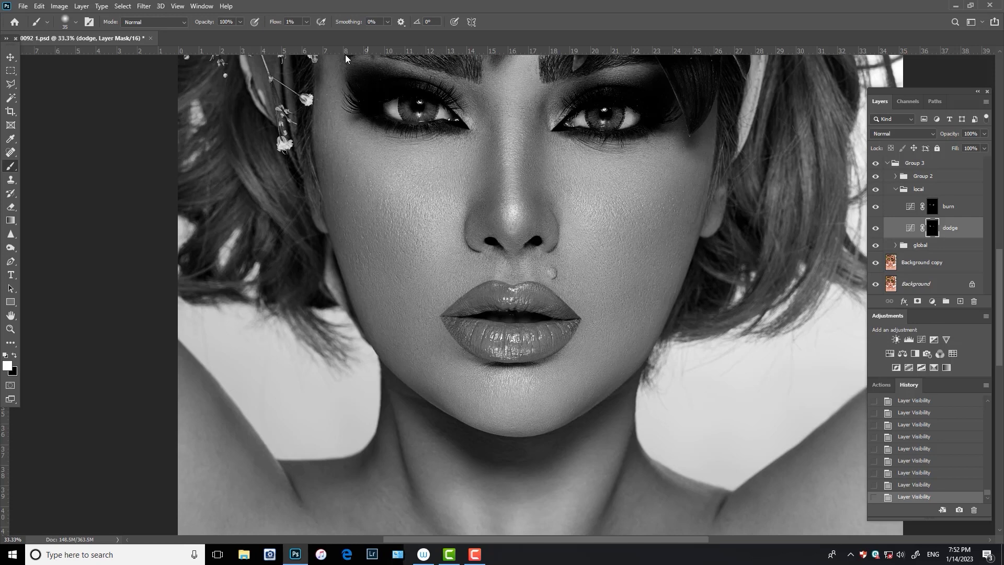
left_click(465, 301)
left_click(465, 300)
left_click(466, 300)
left_click(466, 300)
left_click(466, 299)
left_click(468, 299)
left_click(468, 298)
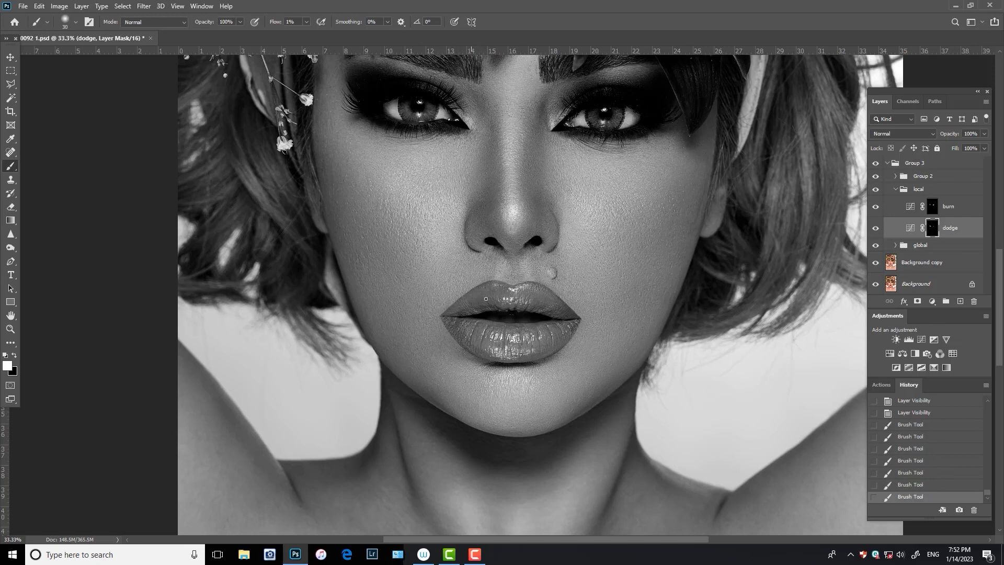
left_click(875, 176)
left_click(528, 267)
- Set the Brush flow to 3% and darken the left corner and edge of the upper lip on the local burn mask at size 25
left_click(306, 21)
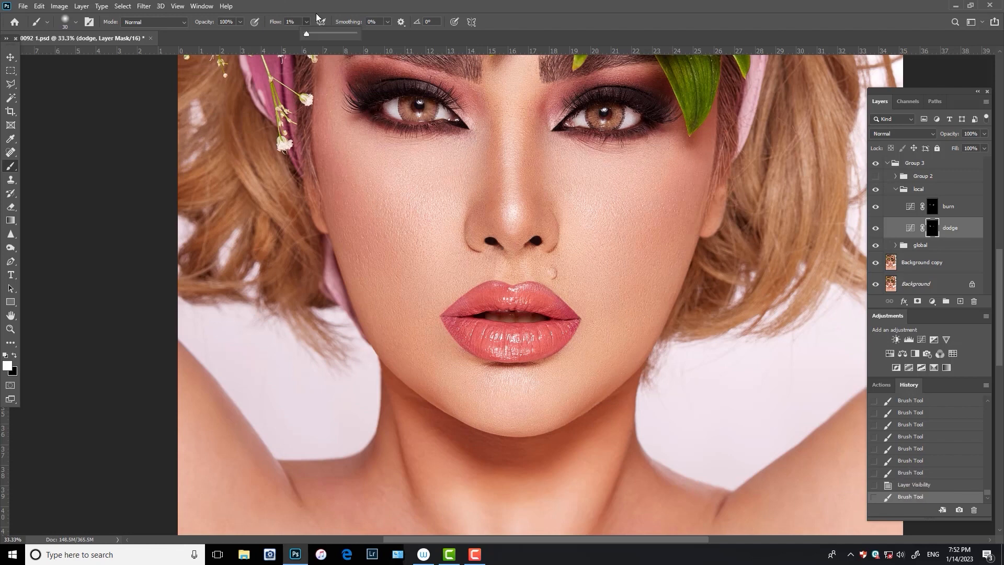
key("alt+]")
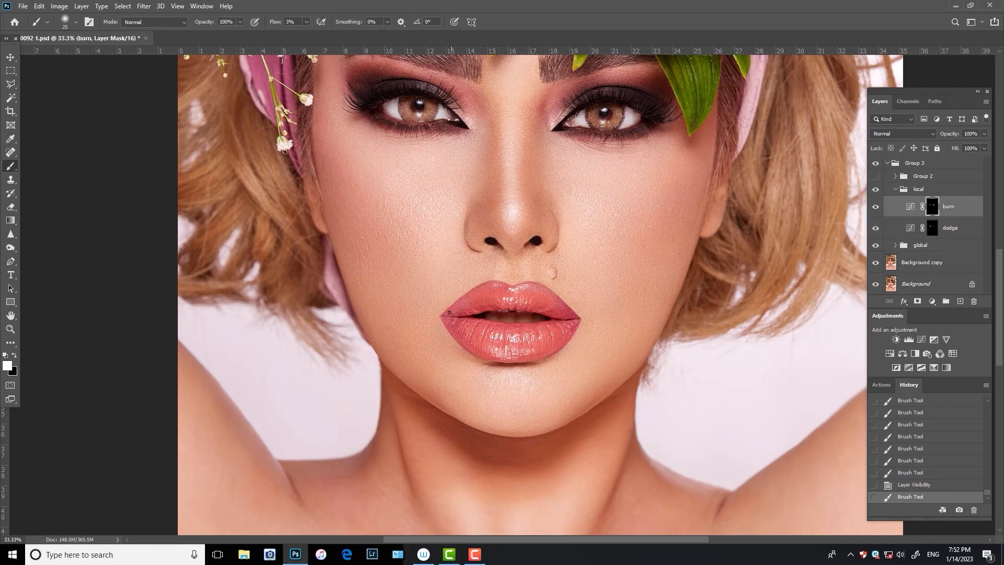
left_click(450, 312)
left_click(469, 306)
left_click(452, 309)
left_click_drag(470, 299, 475, 296)
left_click_drag(463, 302, 473, 296)
left_click_drag(462, 302, 469, 298)
- Brighten the lower lip from its centre towards the right corner on the local dodge mask with an enlarged Brush
left_click(935, 229)
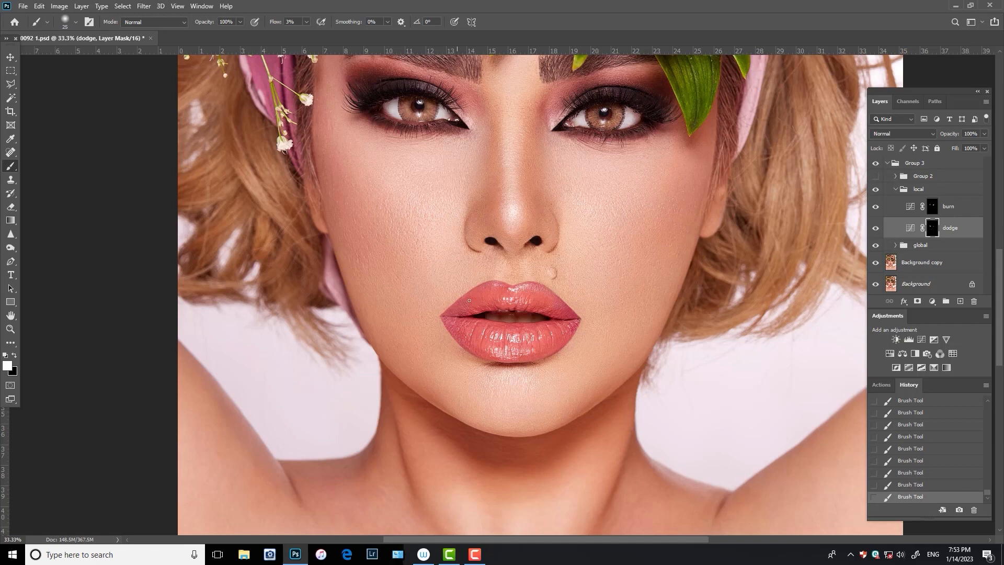
key("bracketright")
key("bracketright")
key("bracketright")
key("bracketright")
key("bracketright")
key("bracketright")
key("bracketright")
key("bracketright")
mouse_move(499, 338)
left_mouse_down()
mouse_move(540, 336)
mouse_move(553, 322)
left_mouse_up()
- Refine the right side of the lips with a size 30 Brush on the local dodge mask and size 25 on the burn mask
key("bracketleft")
key("bracketleft")
key("bracketleft")
key("bracketleft")
key("bracketleft")
key("bracketleft")
key("bracketleft")
key("bracketleft")
key("bracketleft")
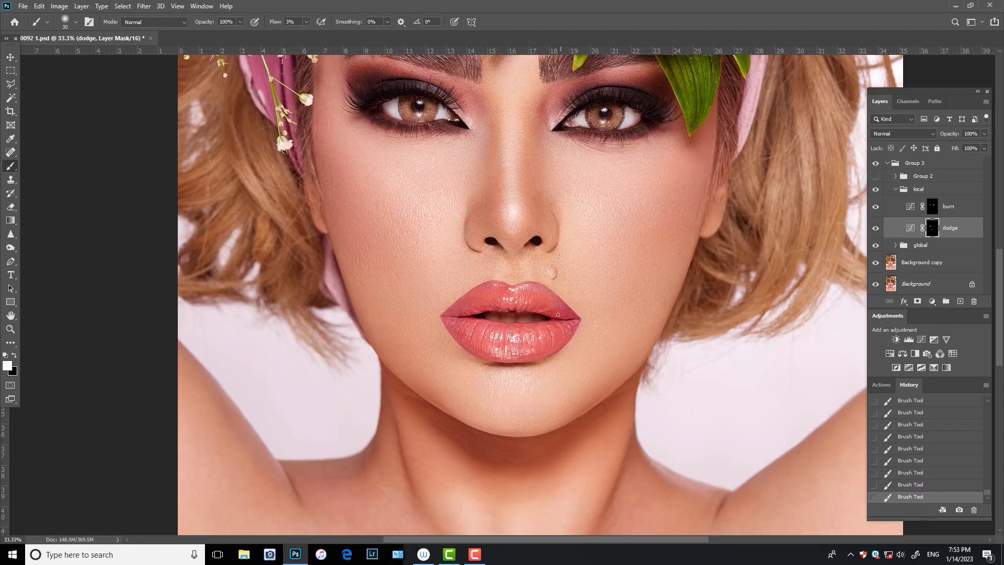
key("alt+bracketright")
key("bracketleft")
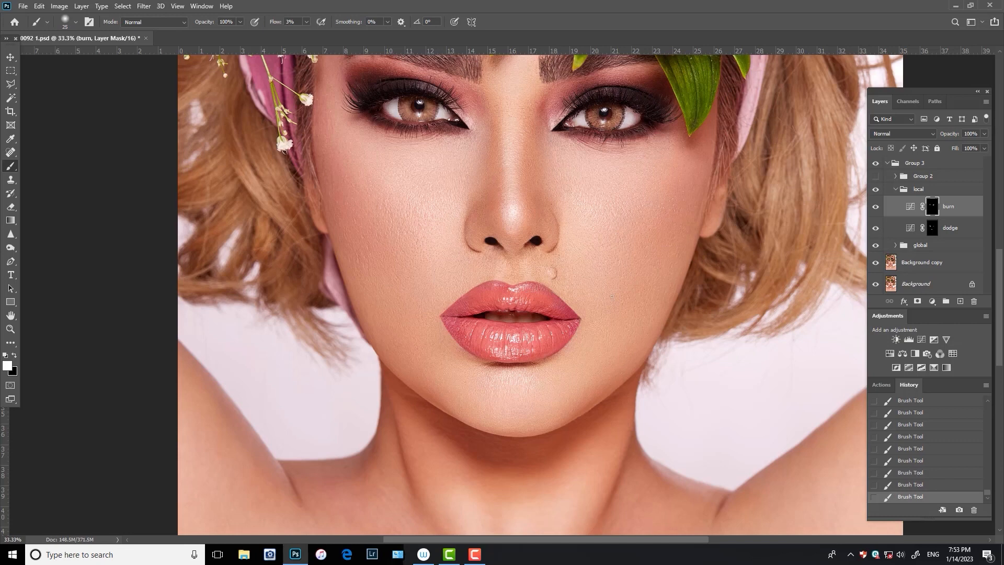
key("alt+bracketleft")
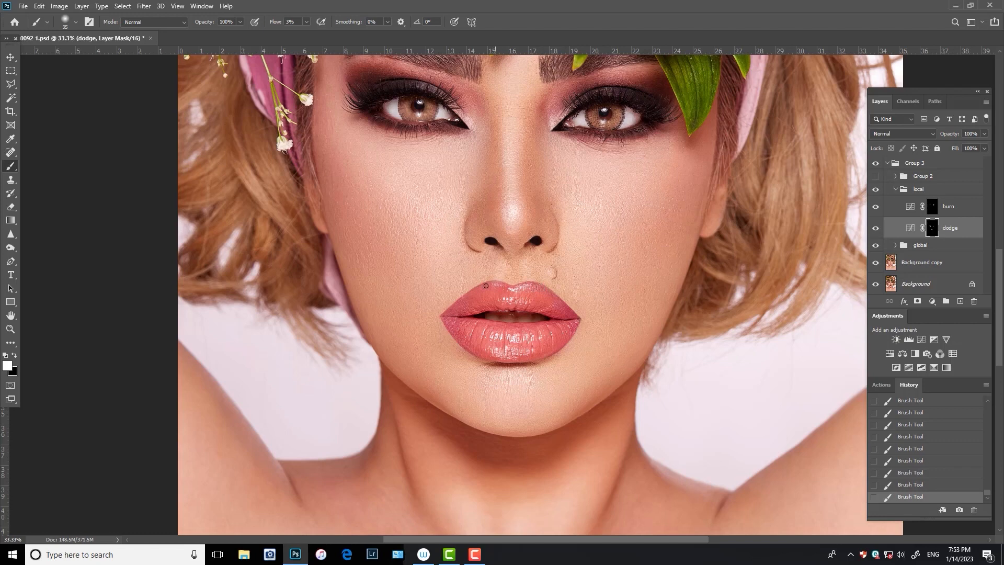
- Check the whole portrait with and without Group 3, and merge the group with the Background copy layer
key("ctrl+minus")
key("ctrl+minus")
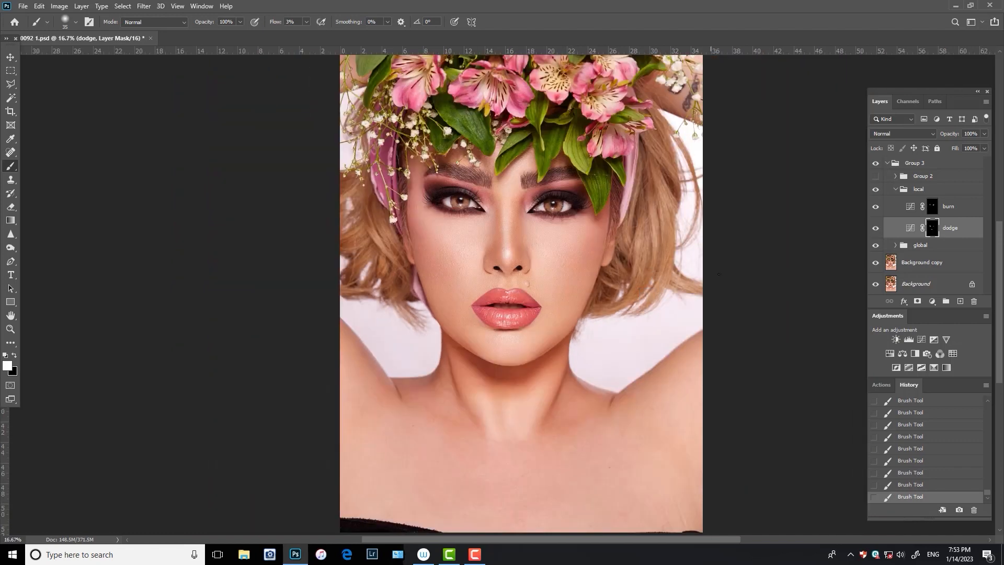
left_click(875, 164)
left_click(876, 164)
left_click(888, 164)
left_click(877, 163)
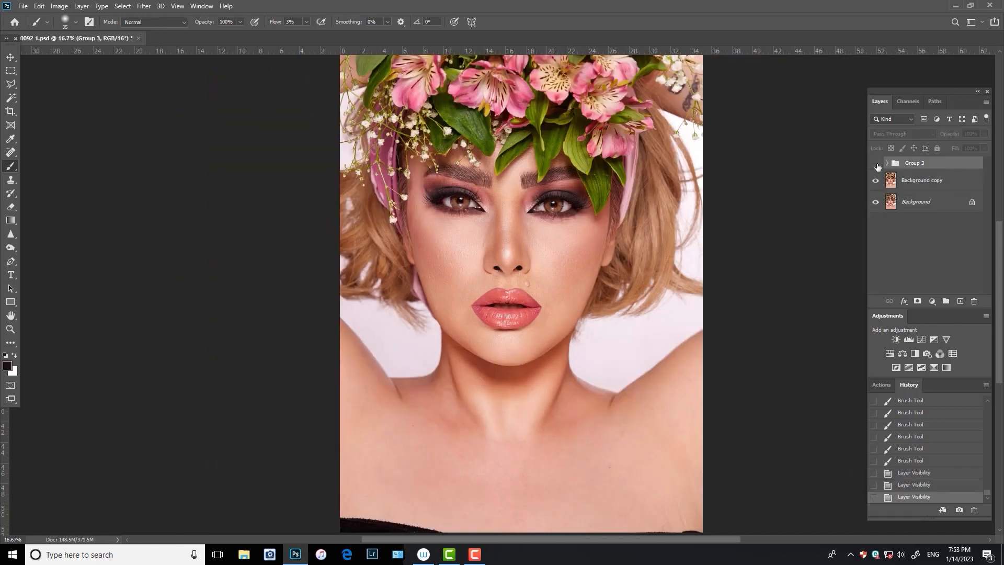
left_click(876, 164)
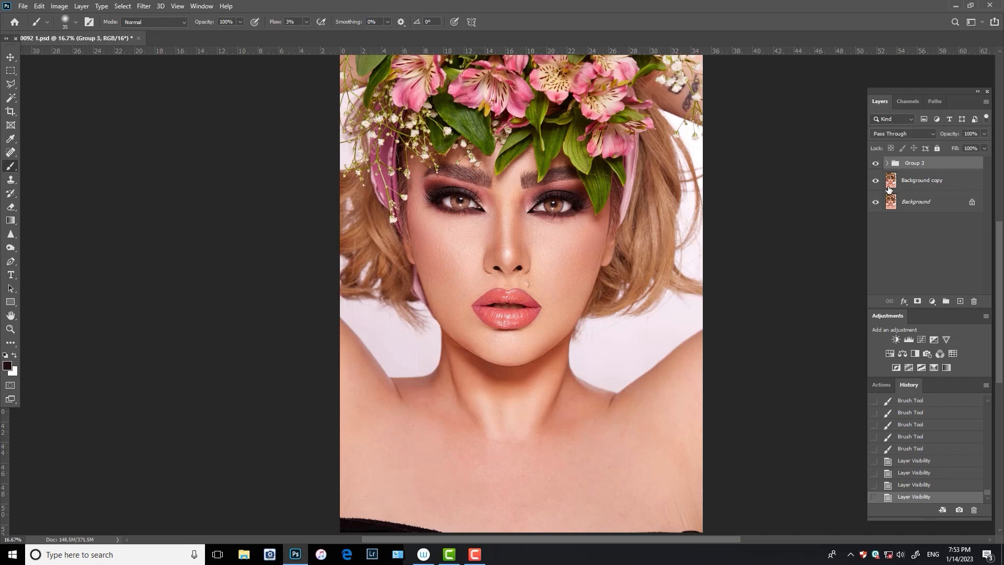
left_click(925, 181, "ctrl")
key("ctrl+e")
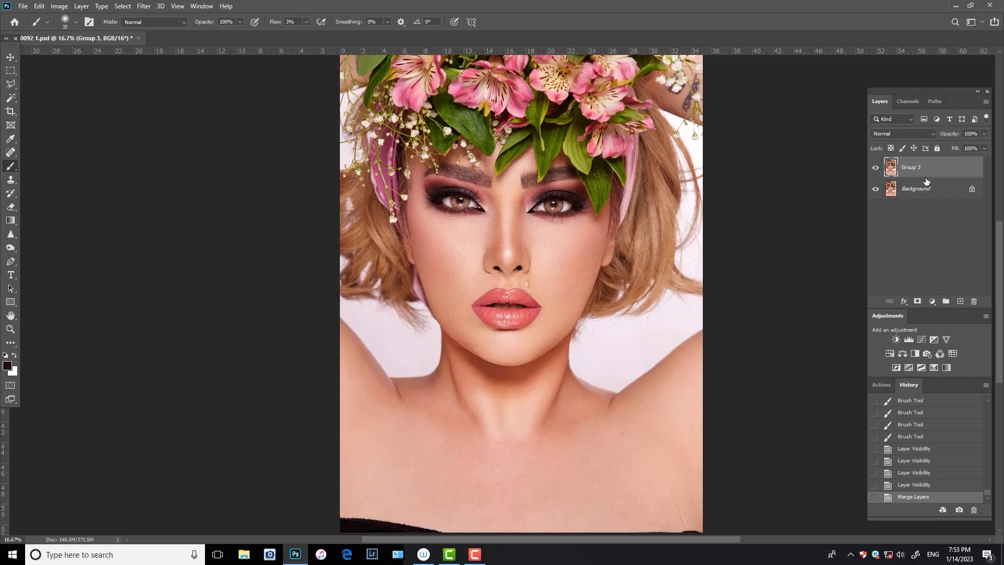
- Compare the merged Group 3 layer with the original Background across the full portrait and close up on the face
left_click(875, 167)
left_click(875, 167)
key("ctrl+plus")
key("ctrl+plus")
left_click(875, 167)
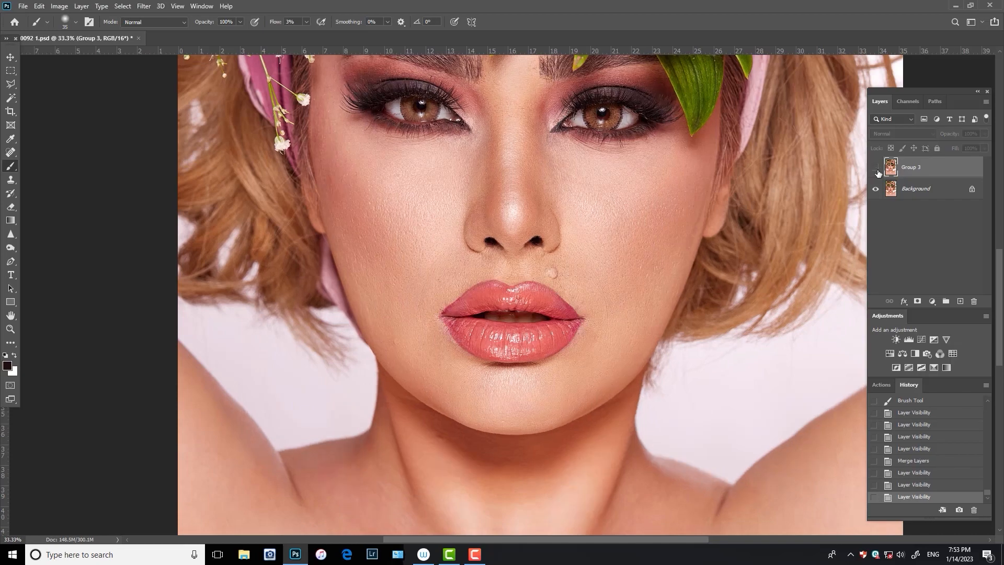
left_click(875, 167)
left_click_drag(746, 173, 740, 264)
left_click(875, 168)
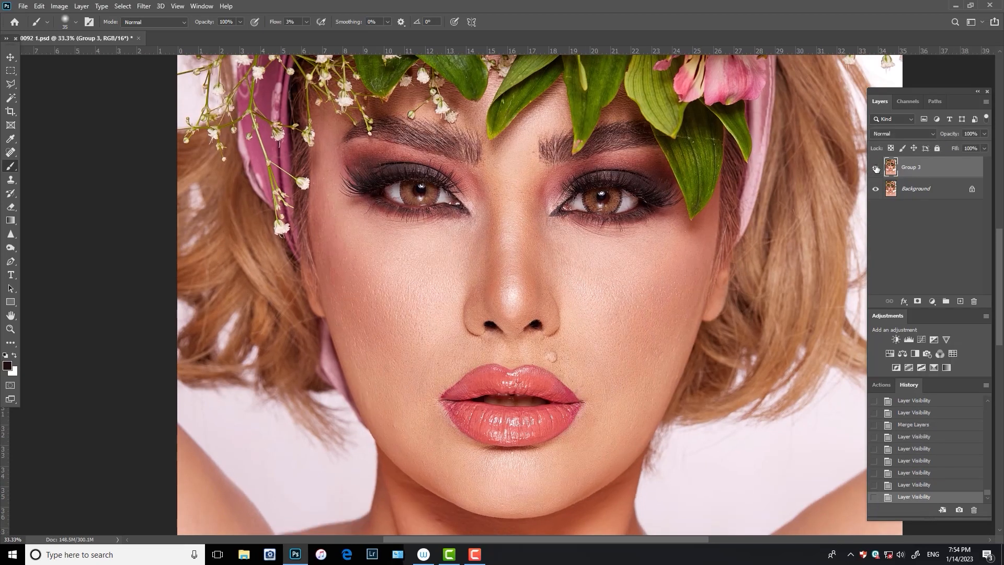
left_click(875, 167)
key("ctrl+minus")
key("ctrl+minus")
key("ctrl+plus")
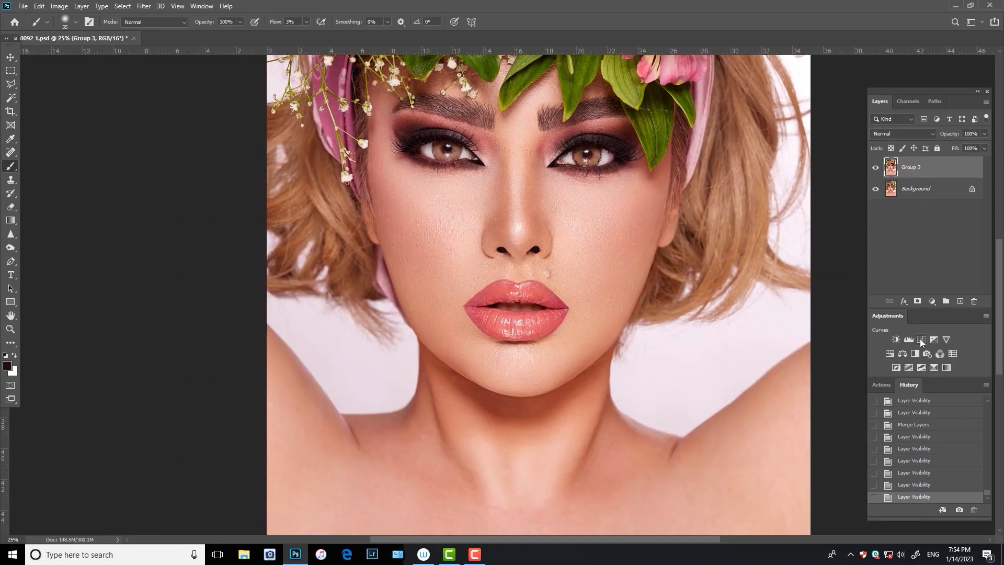
- Add a Curves adjustment layer that darkens the midtones, with points around input 138, output 112 and input 154, output 131
left_click(922, 339)
key("ctrl+minus")
left_click_drag(864, 240, 860, 236)
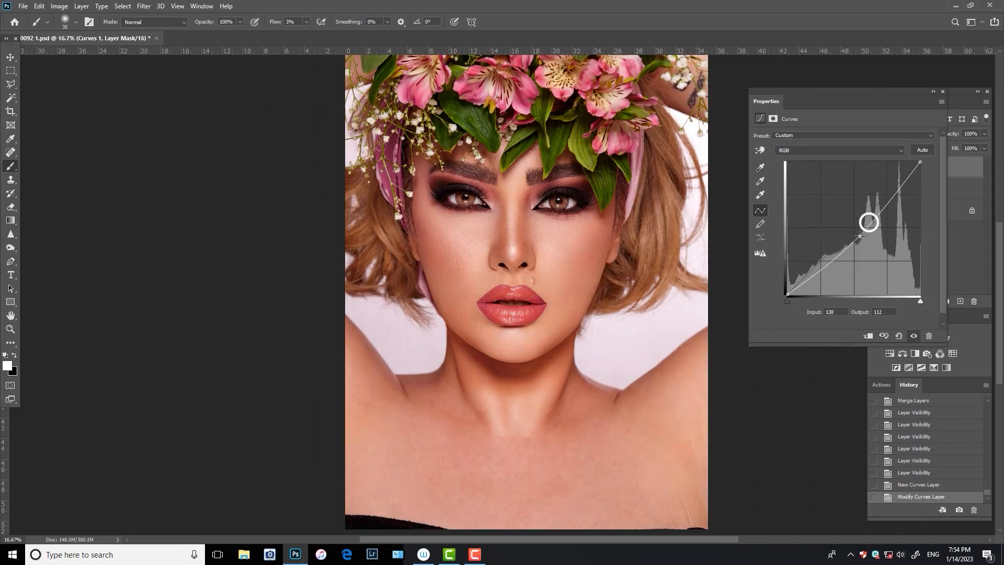
mouse_move(873, 224)
left_mouse_down()
mouse_move(857, 232)
mouse_move(867, 225)
left_mouse_up()
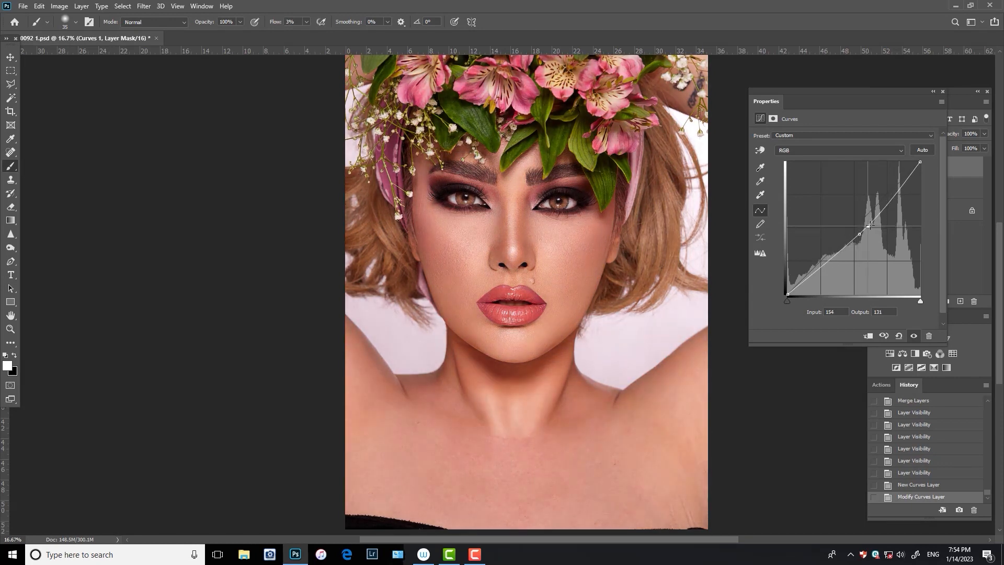
left_click(944, 91)
left_click(875, 167)
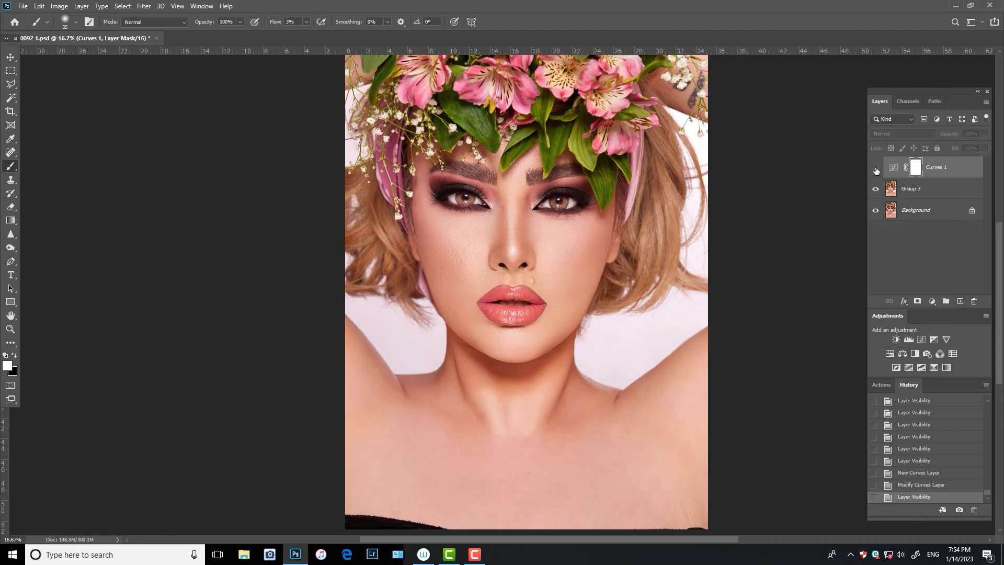
left_click(875, 167)
- Erase the Curves 1 mask over both eyes with a size 400 Eraser at 26% flow
left_click(10, 208)
scroll(342, 237, "up", 2)
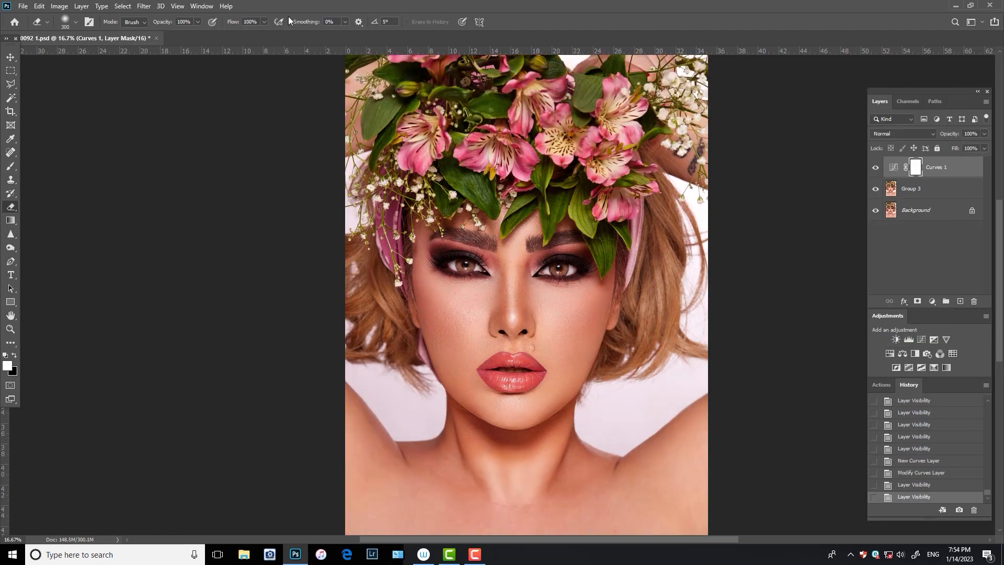
left_click(264, 23)
left_click_drag(266, 34, 228, 37)
left_click(459, 253)
key("bracketright")
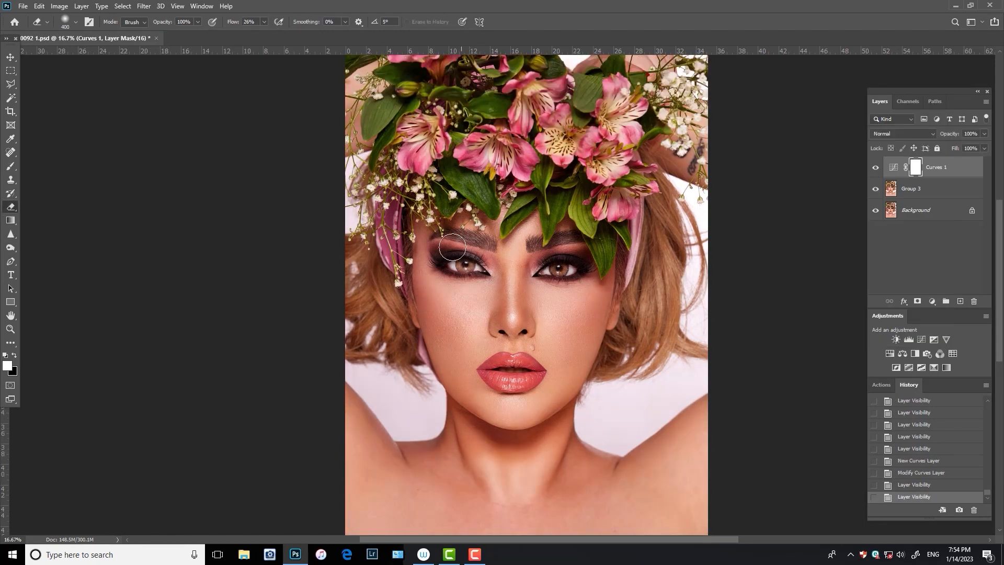
left_click_drag(452, 247, 446, 248)
mouse_move(547, 257)
left_mouse_down()
mouse_move(541, 264)
mouse_move(554, 269)
left_mouse_up()
- Erase the Curves 1 mask over the lips with a size 300 Eraser and compare the image with and without the adjustment
key("bracketleft")
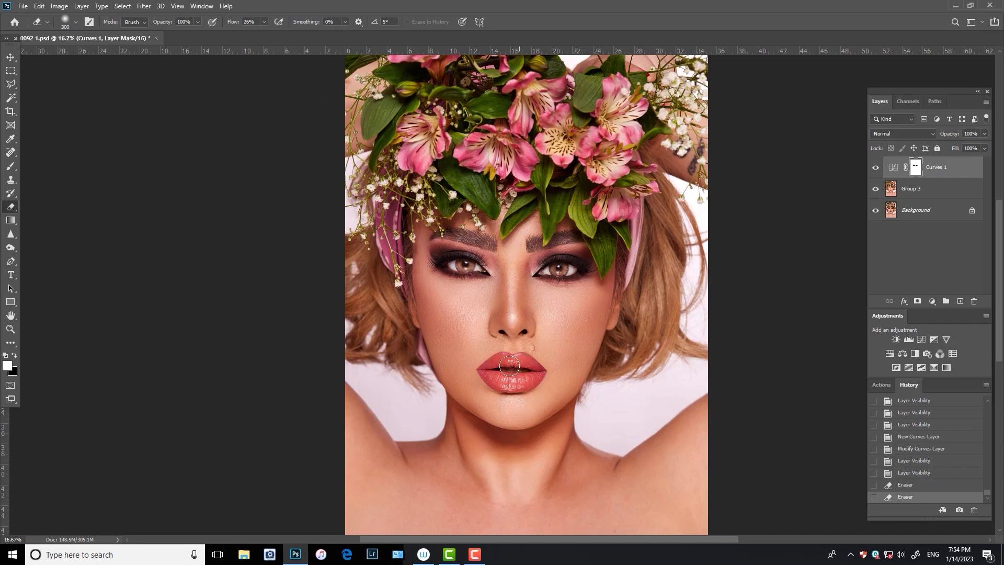
left_click_drag(509, 365, 507, 371)
left_click(875, 168)
left_click(876, 168)
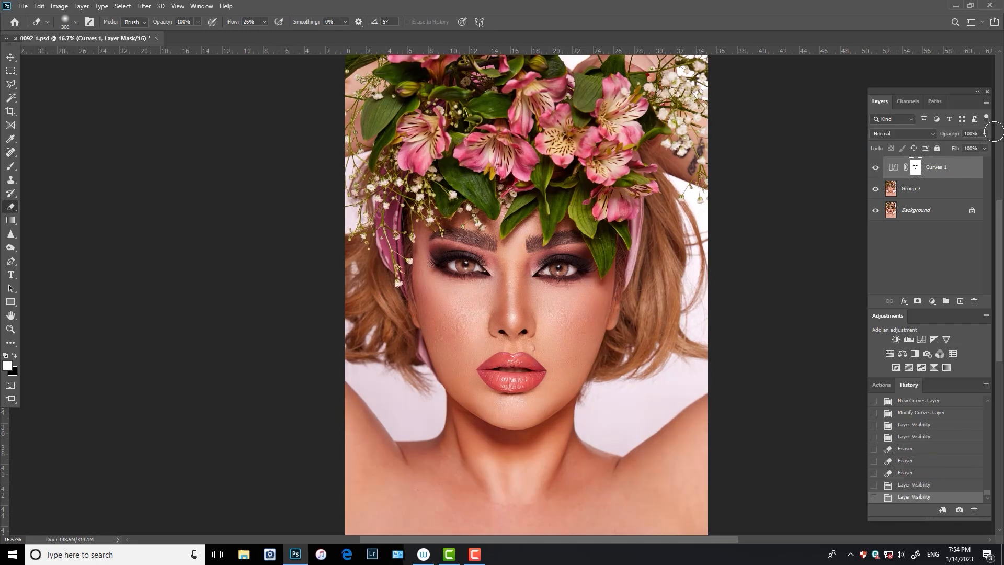
- Lower the Curves 1 layer's opacity to 62% and compare the portrait with and without it
left_click(984, 134)
left_click_drag(988, 143, 965, 143)
left_click(876, 168)
left_click(875, 168)
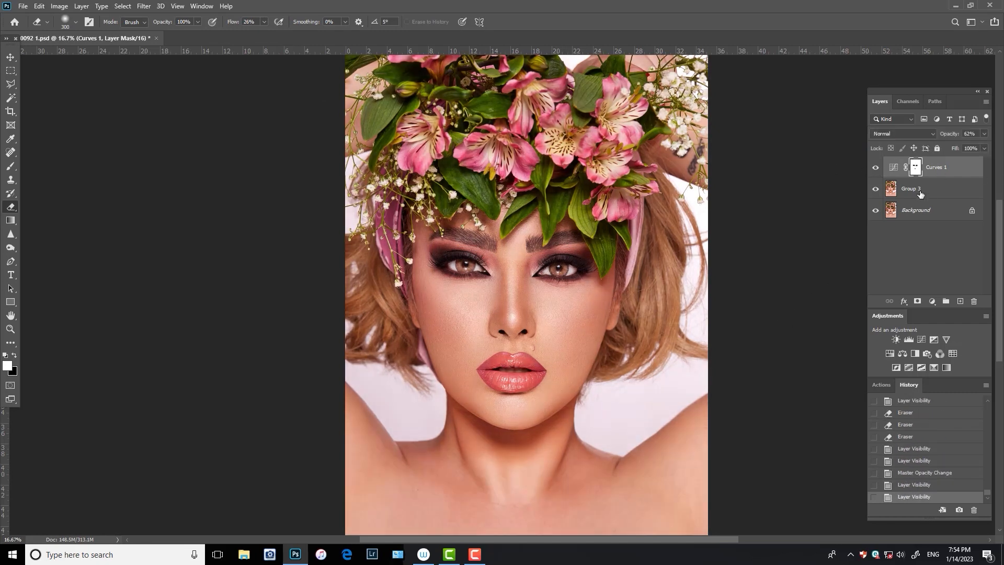
- Merge the Curves 1 and Group 3 layers and compare the merged layer with the Background
left_click(920, 194, "shift")
key("ctrl+e")
left_click(875, 168)
left_click(875, 168)
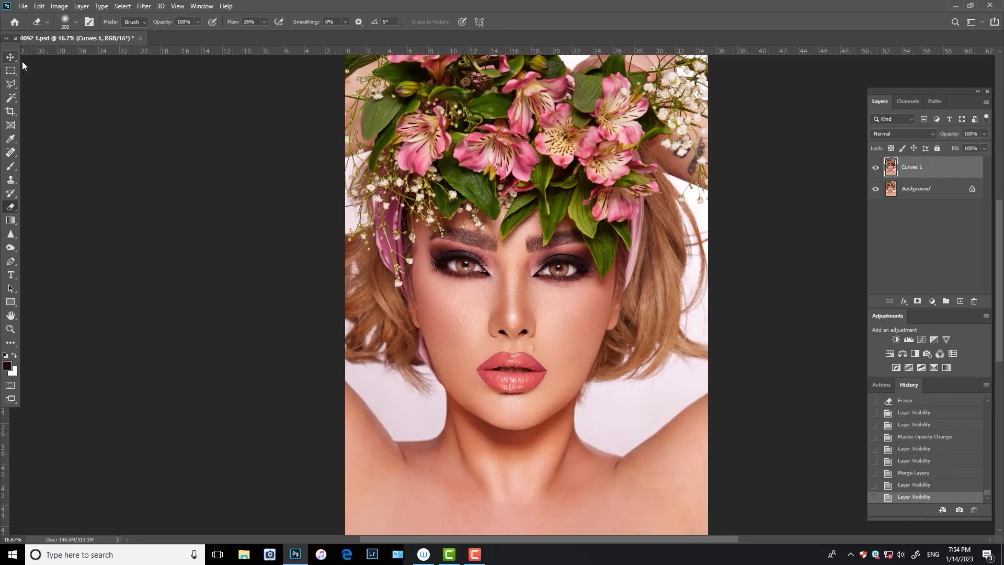
- Add a Selective Color adjustment layer above Curves 1 and set Black to -100% for the Whites
left_click(10, 57)
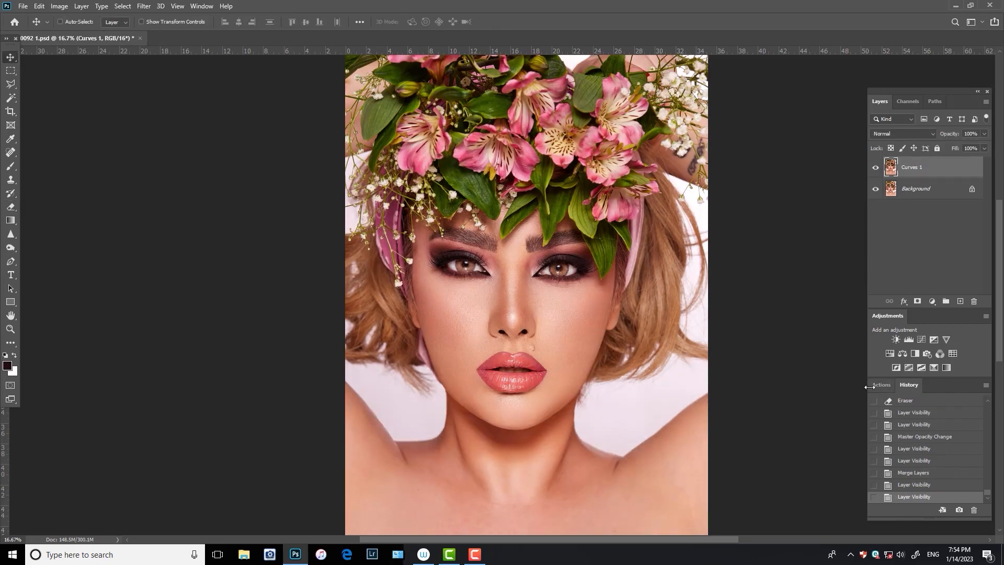
left_click(932, 301)
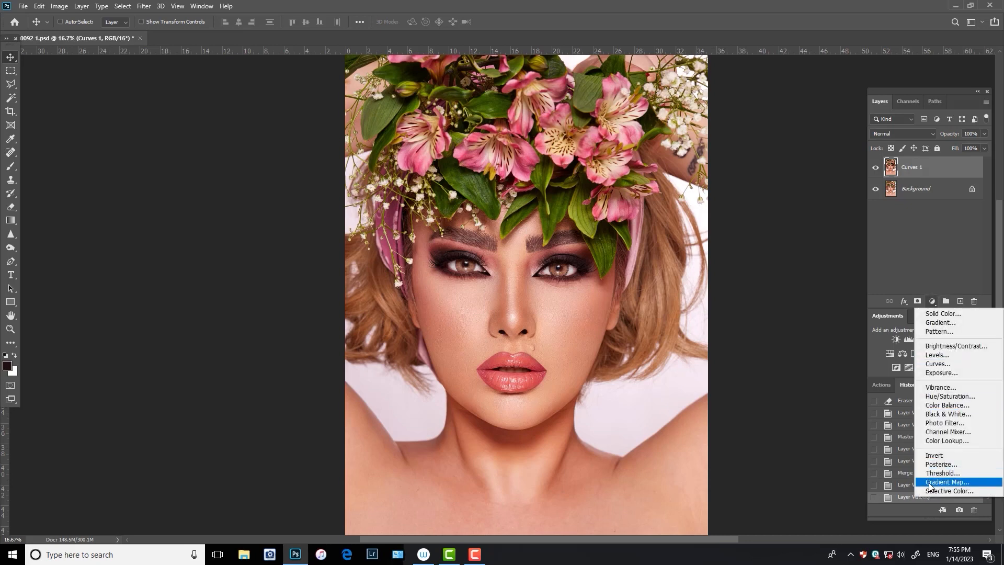
left_click(941, 477)
left_click(788, 148)
left_click(797, 203)
left_click_drag(844, 230, 756, 231)
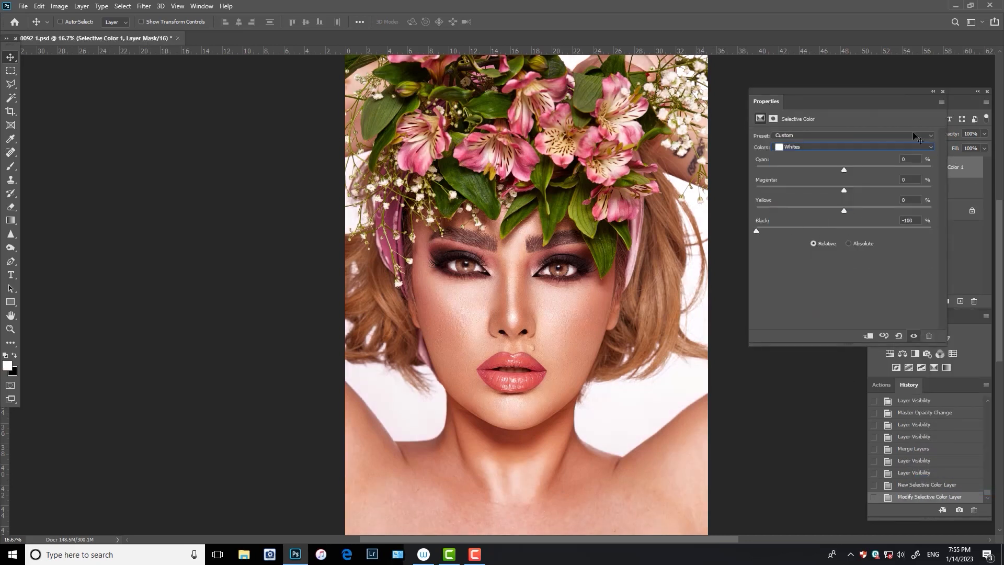
- Invert the Selective Color 1 mask and paint white over the cheeks and mouth area with a size 700 Brush at 26% flow
left_click(943, 92)
key("ctrl+i")
key("b")
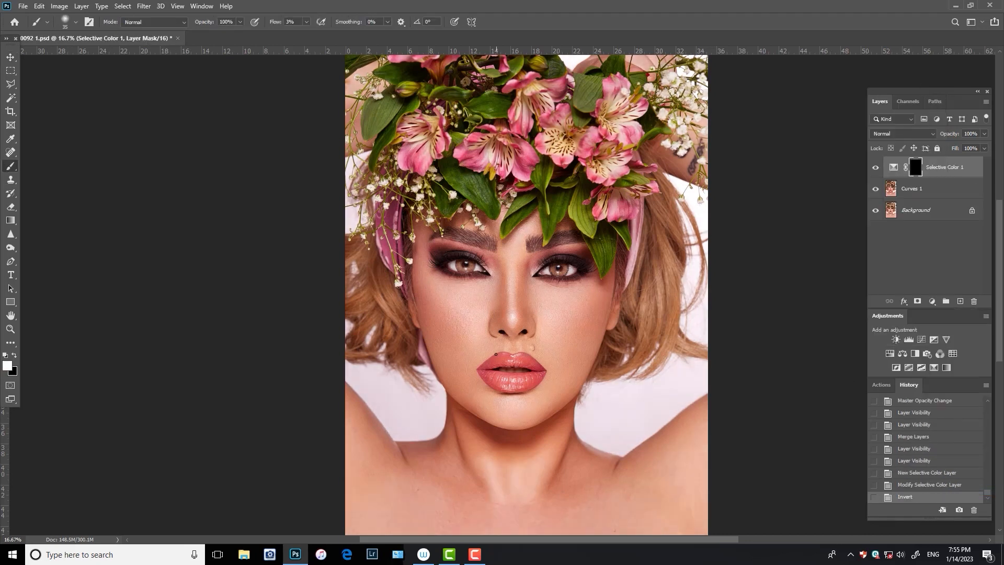
key("bracketright")
key("bracketright")
key("bracketright")
key("bracketright")
key("bracketright")
key("bracketright")
key("shift+2")
key("shift+6")
left_click_drag(582, 314, 581, 341)
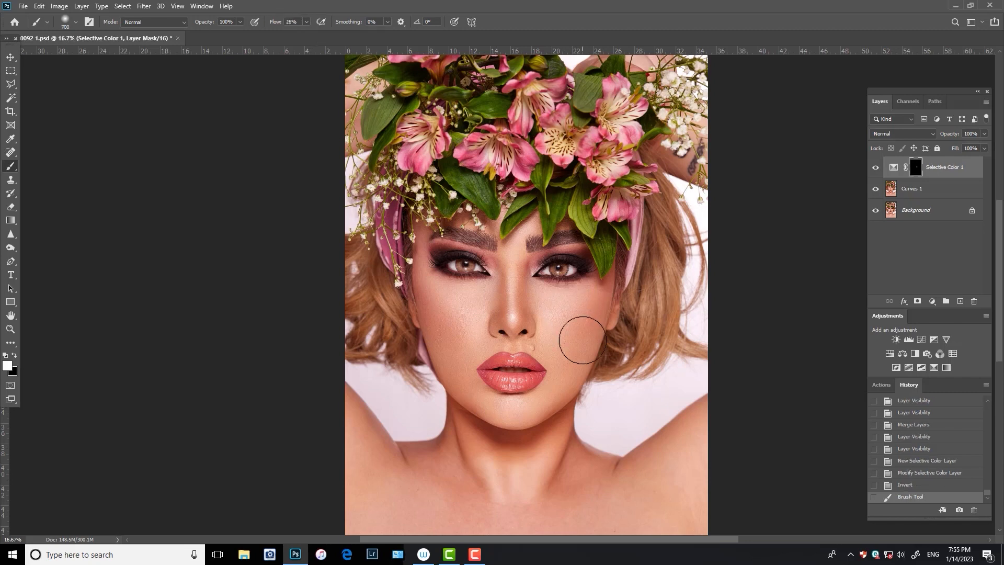
left_click_drag(481, 309, 525, 400)
left_click(515, 384)
- Paint the Selective Color 1 mask over the chin, nose bridge and eyes, reducing the Brush to size 400, and compare the layer on and off
key("bracketleft")
left_click(513, 406)
key("bracketleft")
key("bracketleft")
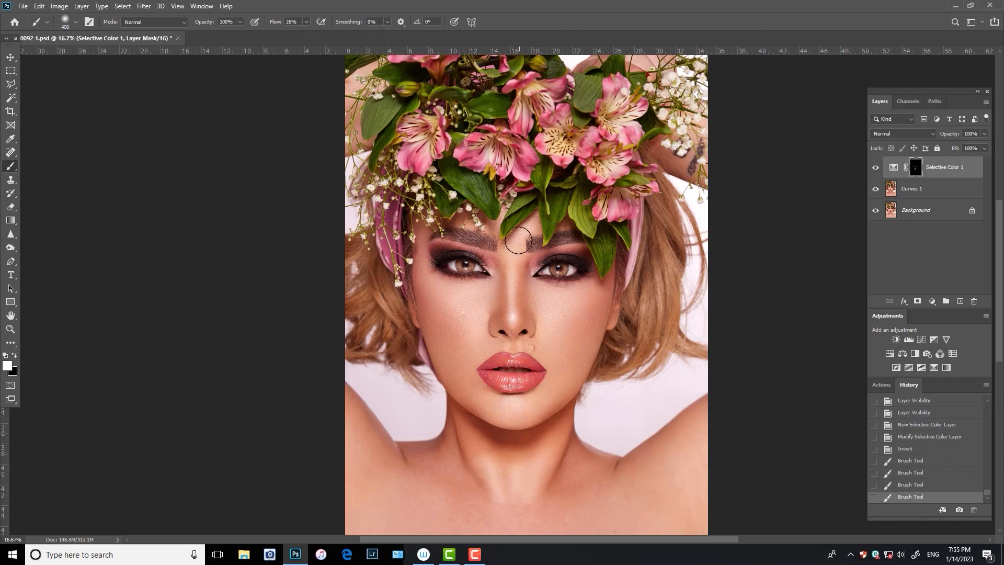
left_click_drag(517, 241, 512, 310)
left_click(570, 273)
left_click(464, 267)
left_click(875, 169)
left_click(875, 169)
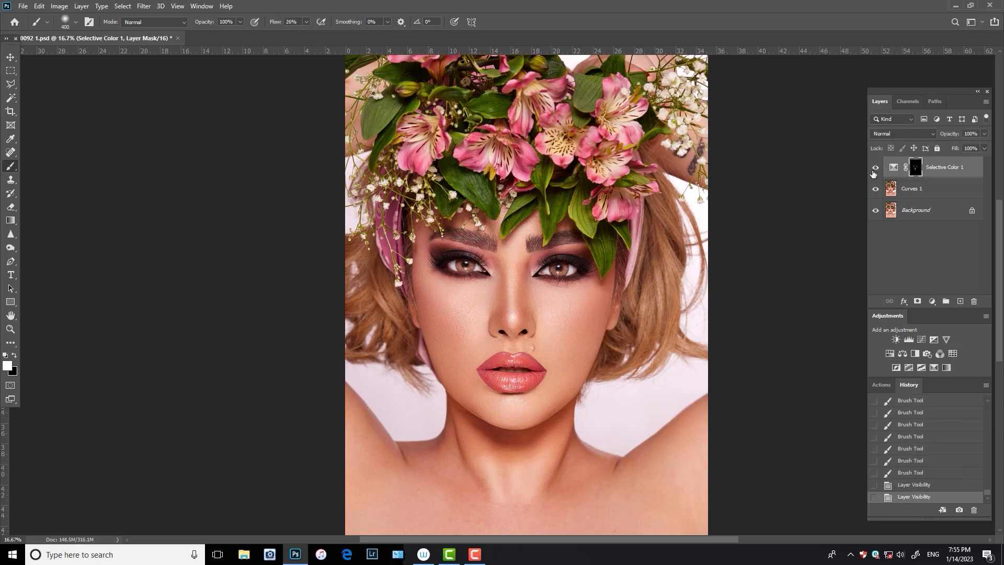
left_click(875, 169)
left_click(875, 169)
- Add a Curves adjustment layer and lower the RGB midtones to input 149, output 133
key("ctrl+plus")
key("v")
key("ctrl+minus")
key("ctrl+minus")
key("ctrl+plus")
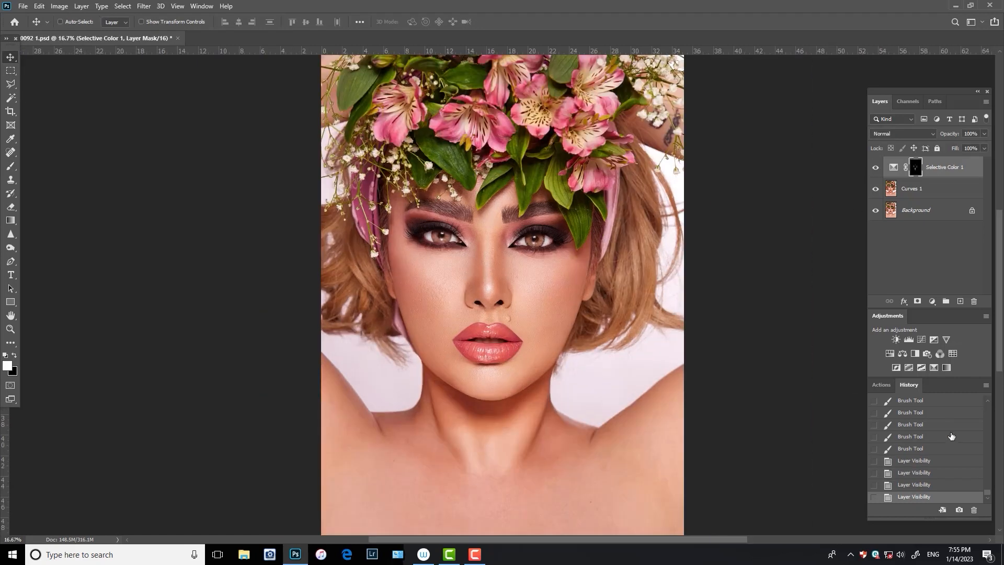
left_click(921, 340)
left_click_drag(858, 224, 858, 232)
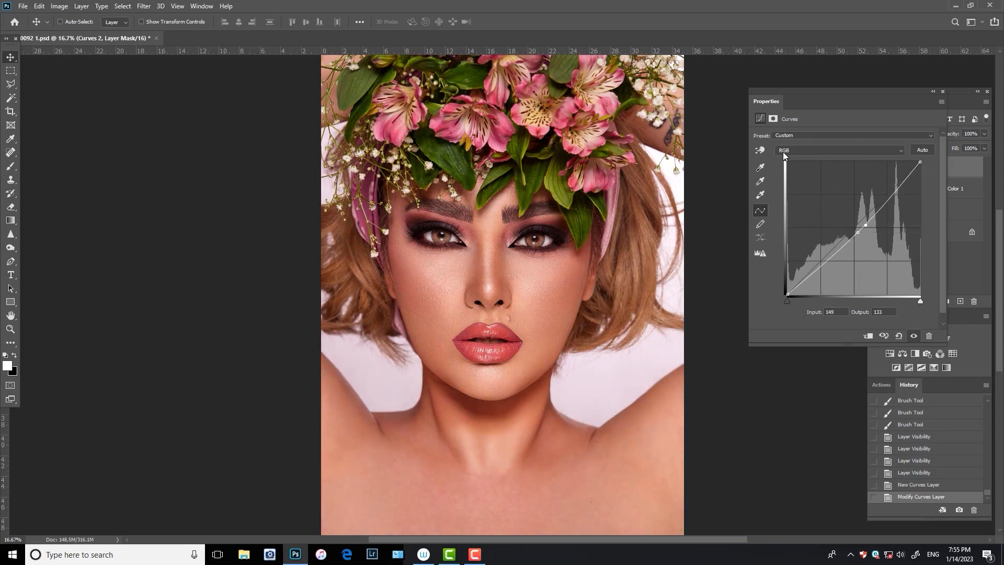
- Lower the Blue midtones of Curves 2 slightly and set the Green midpoint to input 125, output 124
left_click(783, 152)
left_click(829, 185)
left_click(854, 226)
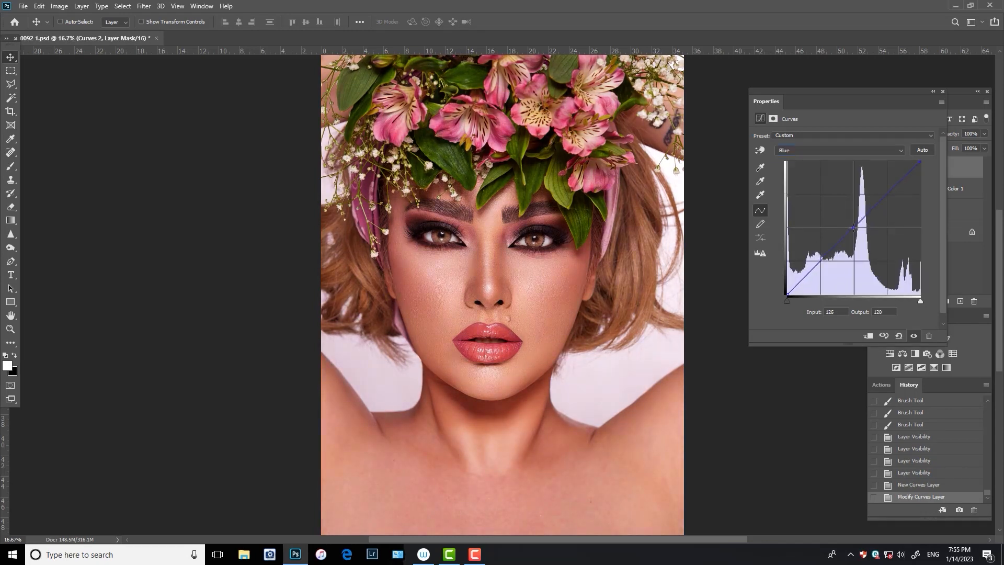
left_click_drag(853, 227, 853, 229)
left_click(836, 150)
left_click(829, 176)
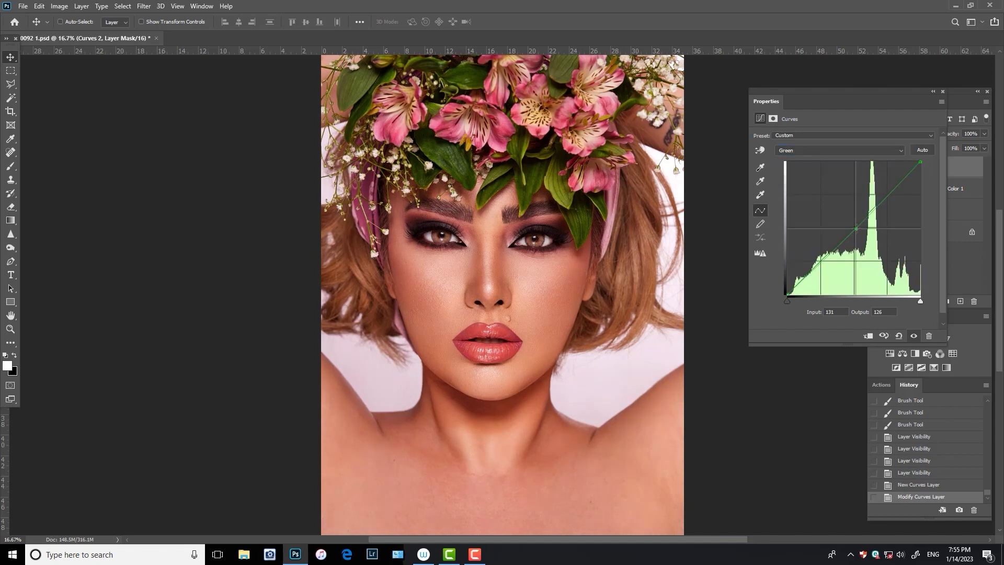
left_click_drag(856, 228, 853, 230)
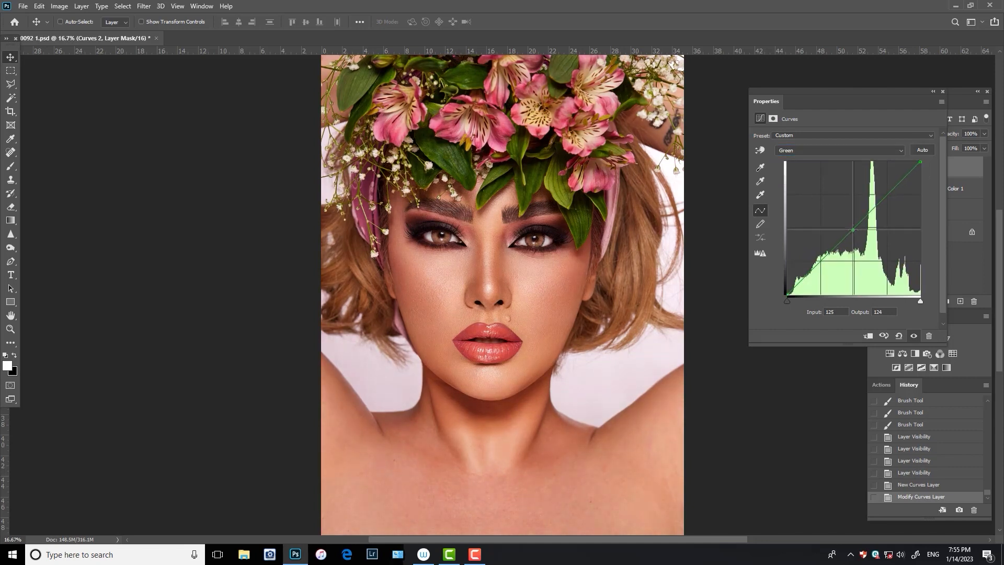
left_click(943, 91)
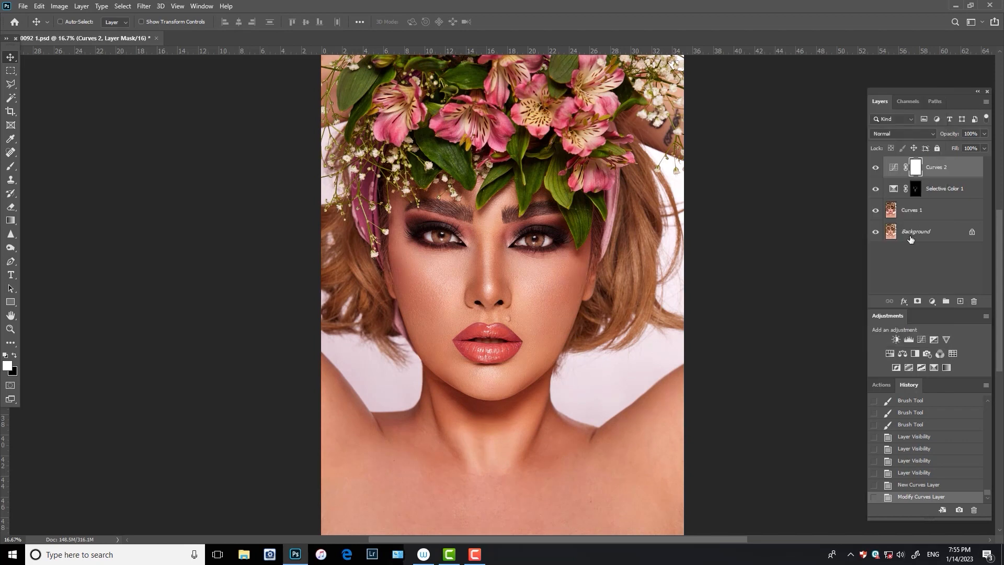
- Compare the image with and without Curves 2, and erase its mask over the eye with a size 300 Eraser at 26% flow
left_click(875, 167)
left_click(875, 168)
left_click(10, 207)
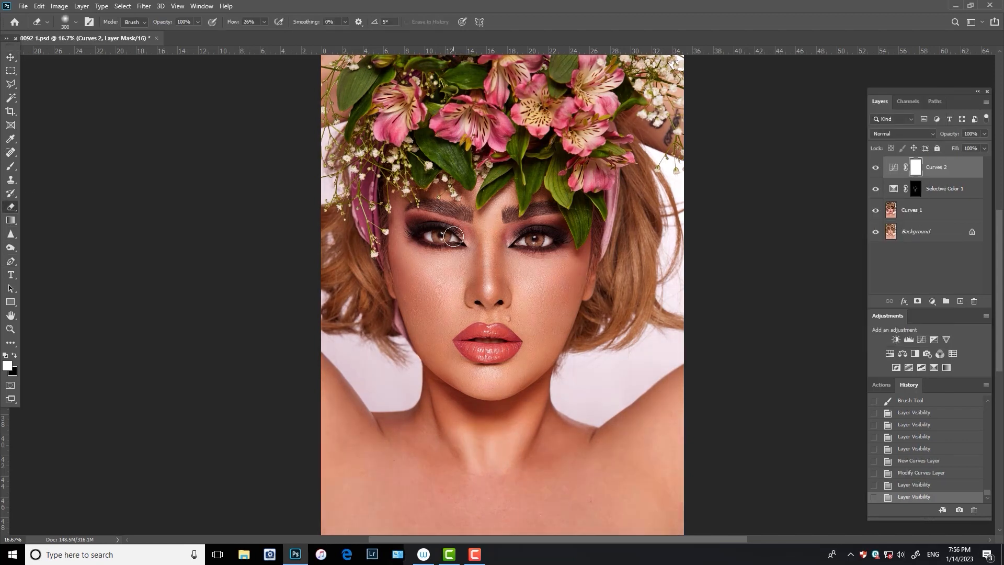
mouse_move(457, 237)
left_mouse_down()
mouse_move(408, 230)
mouse_move(457, 214)
mouse_move(434, 222)
mouse_move(462, 227)
mouse_move(435, 239)
left_mouse_up()
left_click(458, 214)
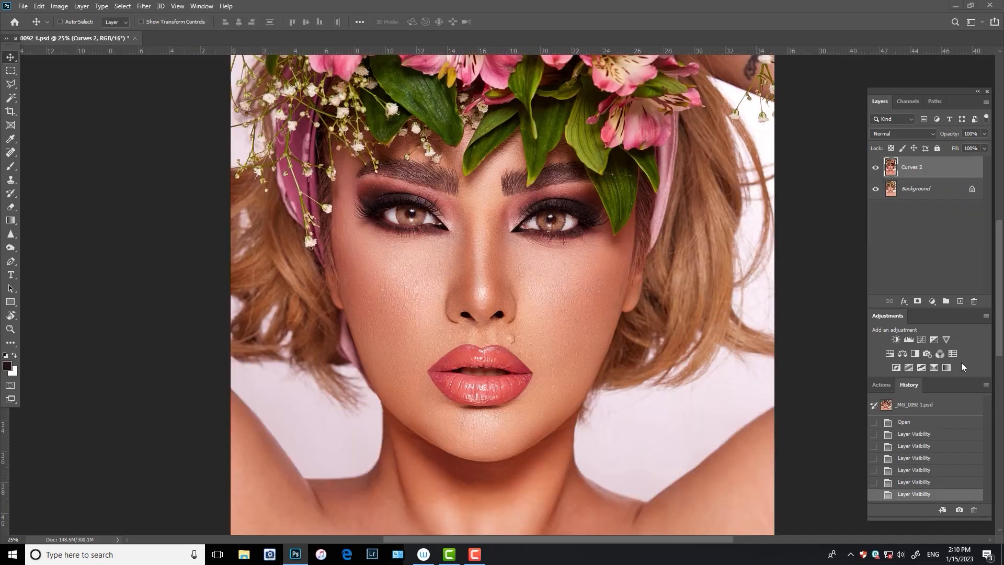
- Add a Curves 3 adjustment layer, raise the Red channel at input 112 to output 145, and invert the layer's mask
left_click(922, 339)
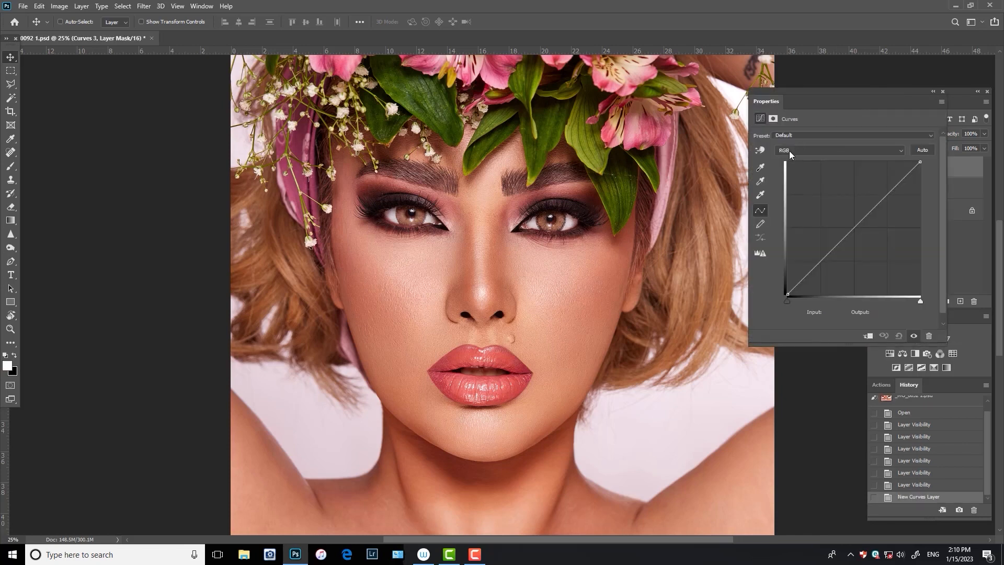
key("alt+3")
left_click_drag(847, 236, 846, 222)
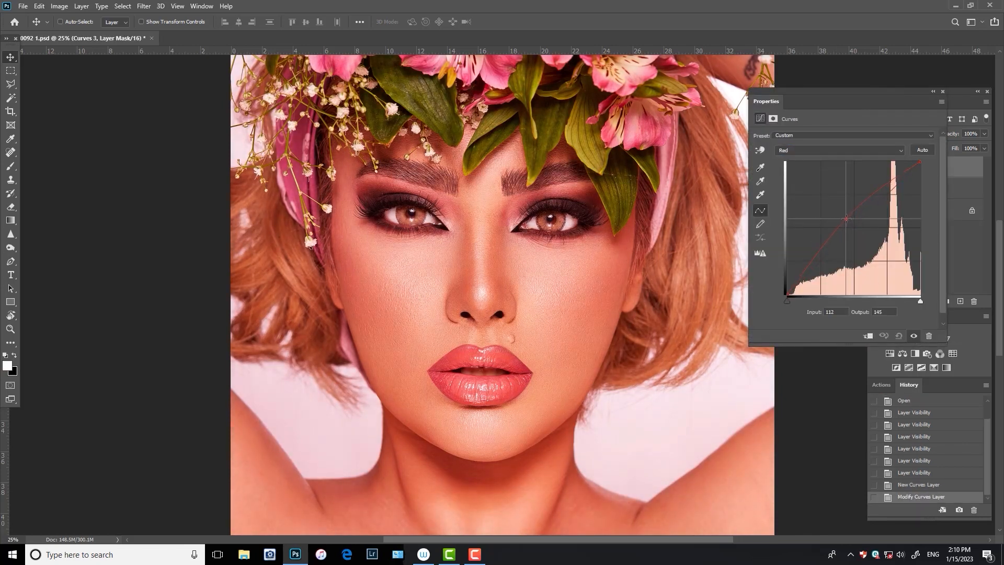
left_click(942, 92)
key("ctrl+i")
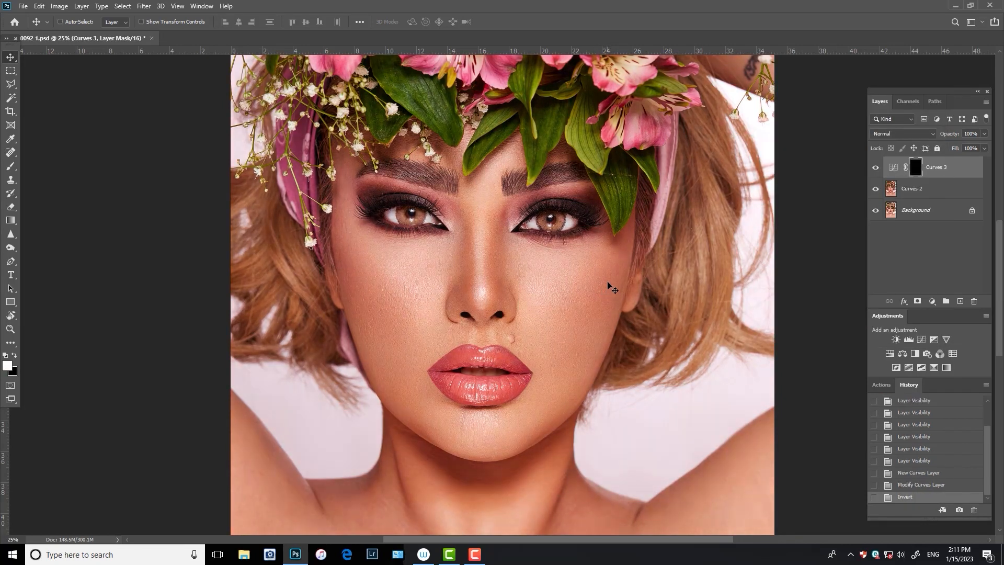
- Paint white on the Curves 3 mask over both upper eyelids with a size 150 Brush at 46% flow
left_click(11, 166)
left_click(307, 22)
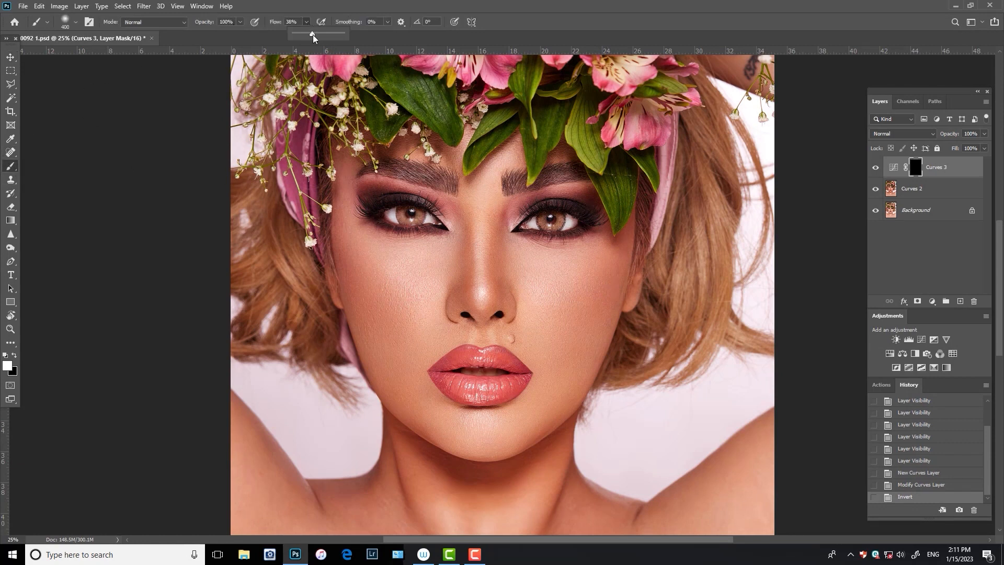
left_click_drag(320, 33, 315, 34)
key("[")
key("[")
key("[")
key("[")
left_click_drag(366, 196, 494, 229)
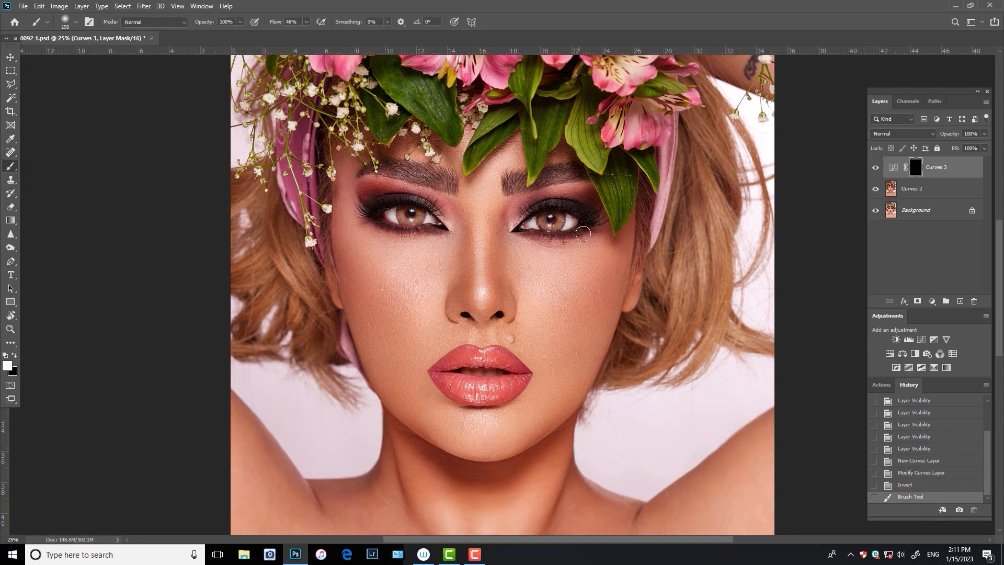
left_click_drag(565, 196, 579, 193)
left_click(579, 194)
left_click(570, 201)
key("[")
key("[")
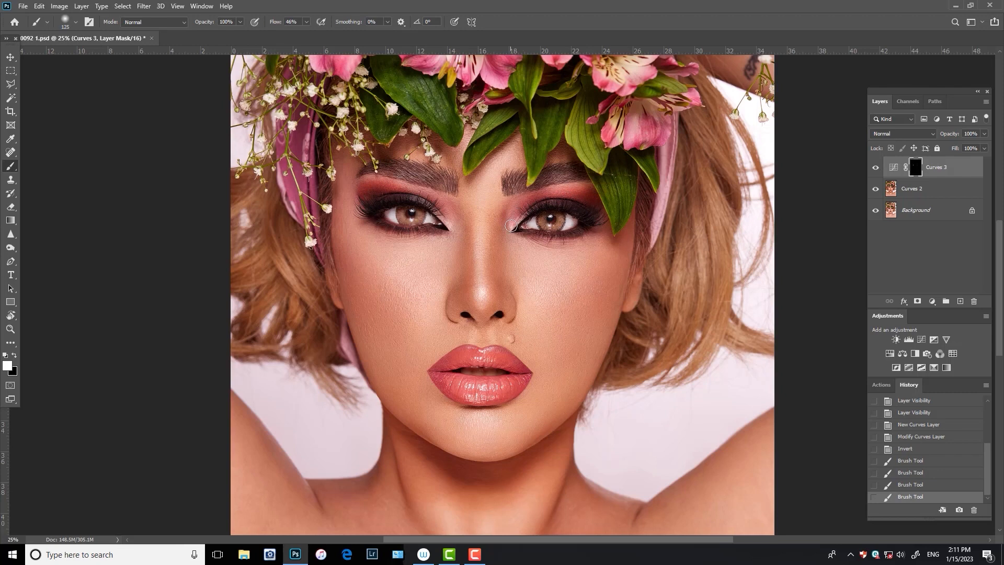
- Paint the Curves 3 mask along the inner eye corners and lash lines with a smaller Brush, and compare the layer on and off
left_click_drag(462, 211, 451, 224)
left_click(452, 224)
mouse_move(366, 188)
left_mouse_down()
mouse_move(366, 202)
mouse_move(448, 234)
left_mouse_up()
left_click(365, 202)
key("[")
key("[")
key("[")
key("[")
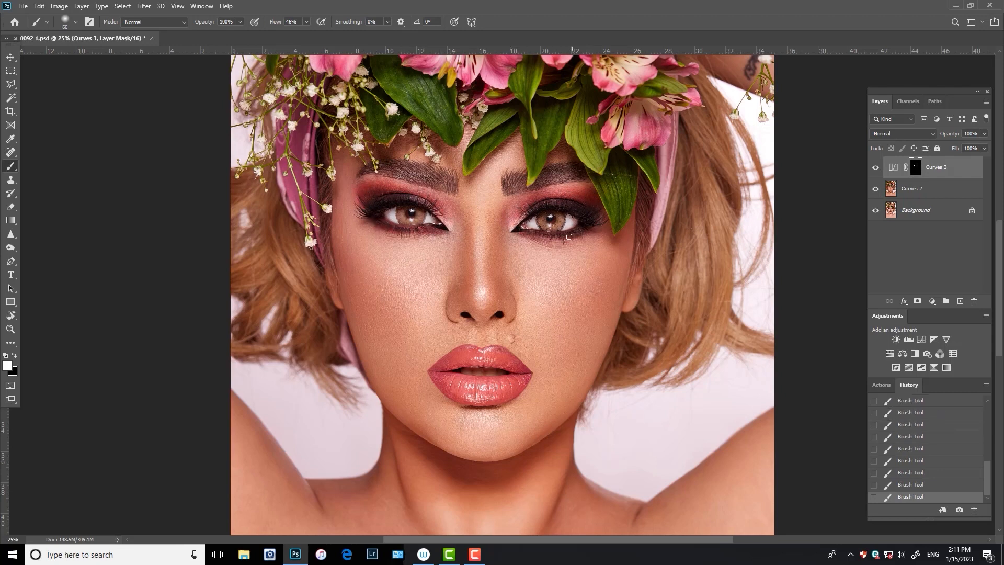
left_click(875, 168)
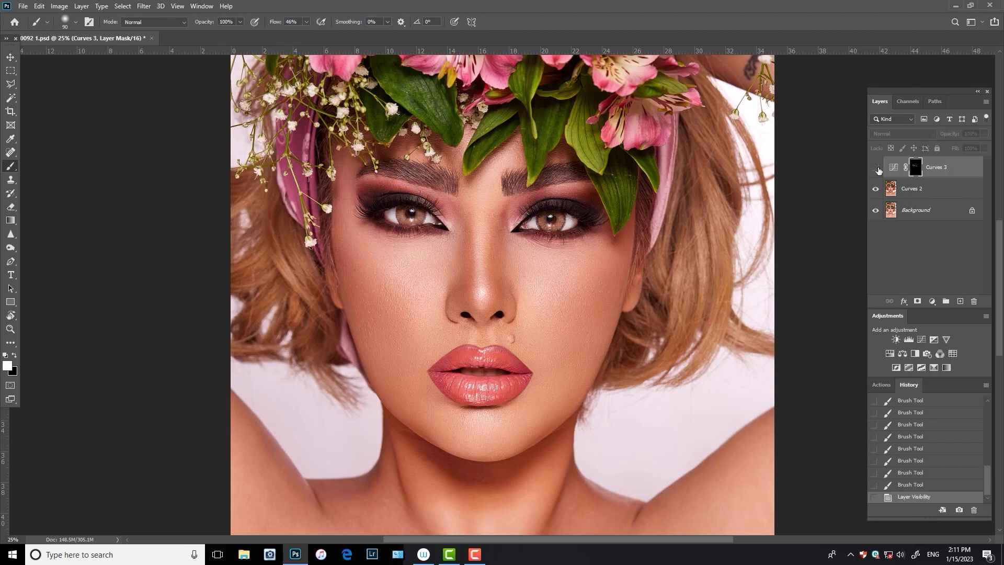
left_click(875, 167)
- Paint the Curves 3 mask over the upper and lower lips with a size 200 Brush at 46% flow
key("ctrl+minus")
key("ctrl+plus")
key("ctrl+plus")
key("]")
key("]")
key("]")
key("]")
key("]")
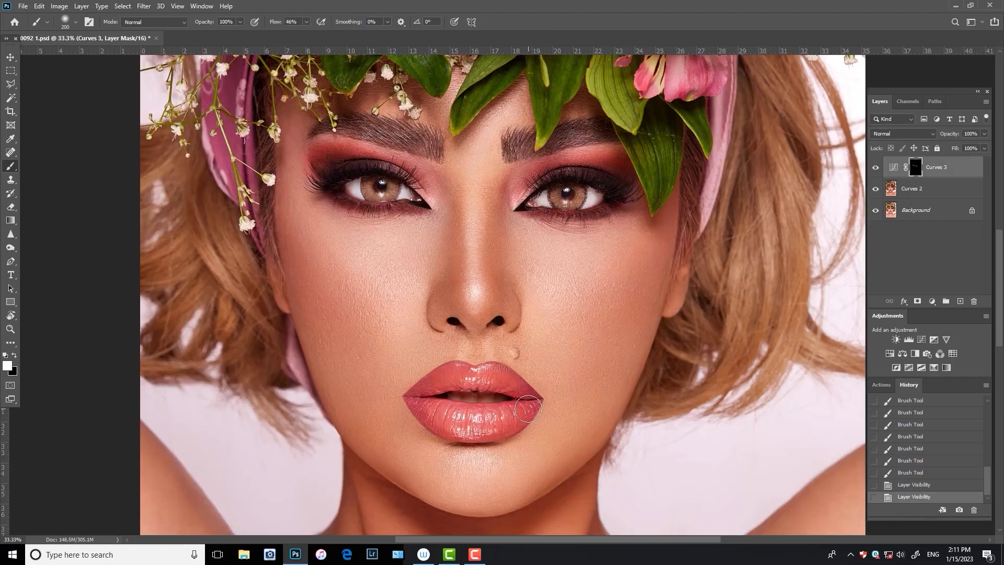
mouse_move(528, 407)
left_mouse_down()
mouse_move(442, 416)
mouse_move(426, 405)
left_mouse_up()
mouse_move(525, 399)
left_mouse_down()
mouse_move(471, 379)
mouse_move(445, 384)
left_mouse_up()
- Paint blush on the cheeks in the Curves 3 mask with a large soft Brush, ending at size 600 and 42% flow
key("]")
key("]")
key("]")
key("]")
key("]")
key("]")
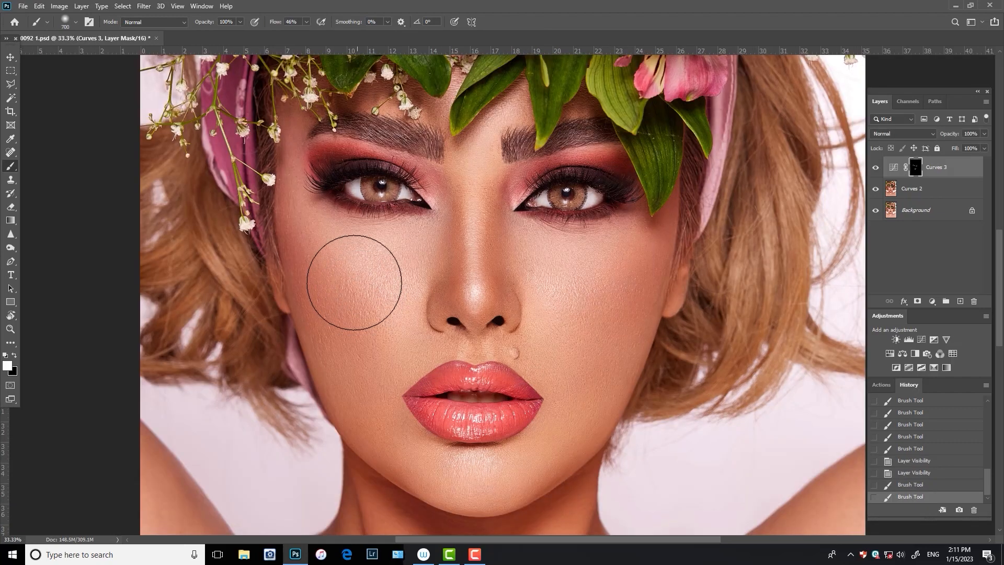
left_click(306, 21)
left_click_drag(306, 33, 293, 34)
left_click_drag(362, 279, 363, 300)
left_click(306, 22)
left_click_drag(307, 34, 318, 34)
key("[")
left_click_drag(374, 297, 341, 274)
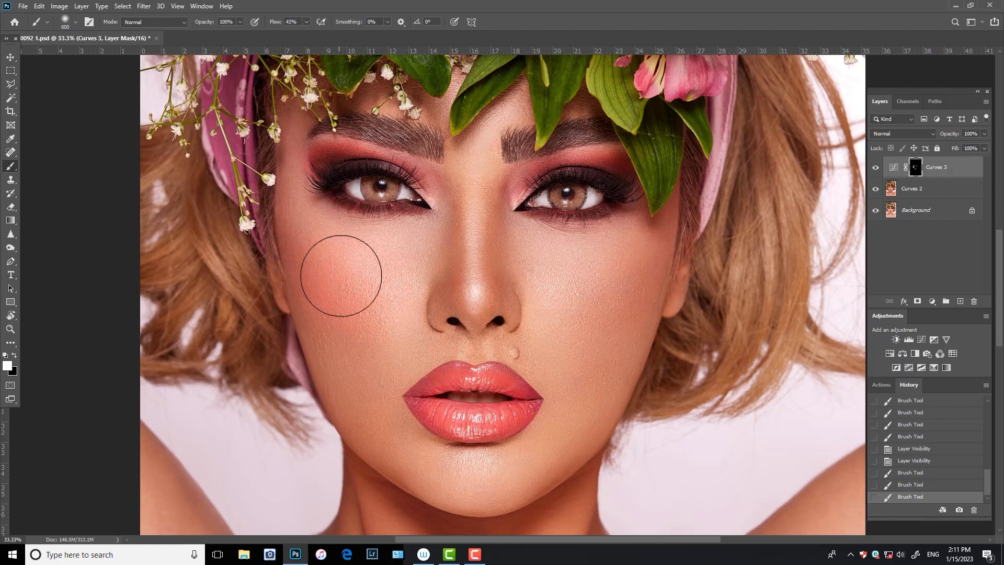
key("[")
key("ctrl+plus")
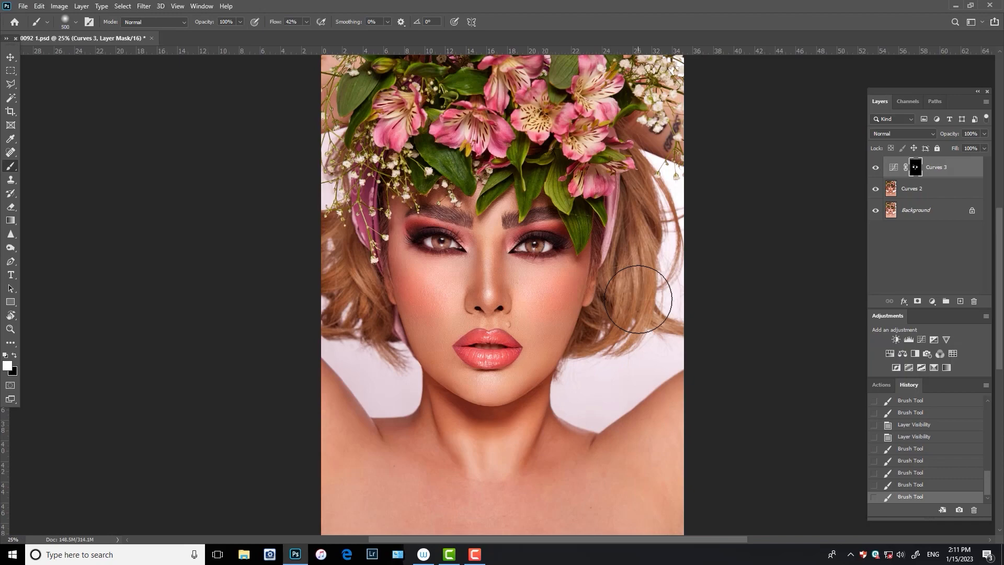
- Paint the Curves 3 mask over the pink flowers in the crown with a size 300 Brush at 100% flow
left_click_drag(552, 132, 531, 286)
left_click_drag(307, 21, 340, 34)
key("bracketleft")
key("bracketleft")
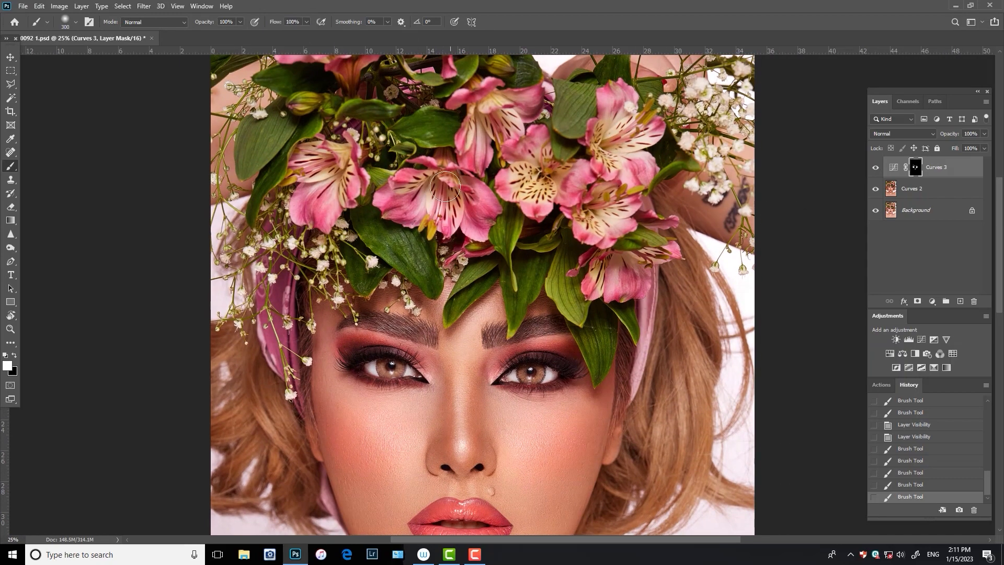
left_click_drag(446, 189, 396, 190)
left_click_drag(336, 180, 340, 171)
left_click_drag(516, 180, 567, 191)
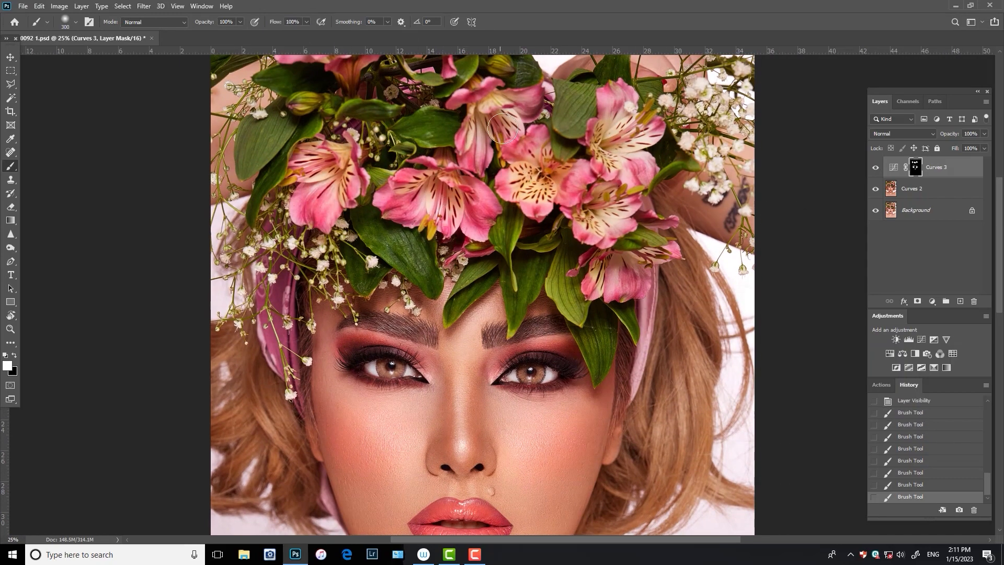
left_click_drag(472, 114, 515, 118)
- Paint the Curves 3 mask over the flowers on the right side of the crown with a size 400 Brush, and reduce the brush for small petals
key("bracketright")
left_click_drag(601, 212, 631, 180)
left_click_drag(632, 180, 621, 147)
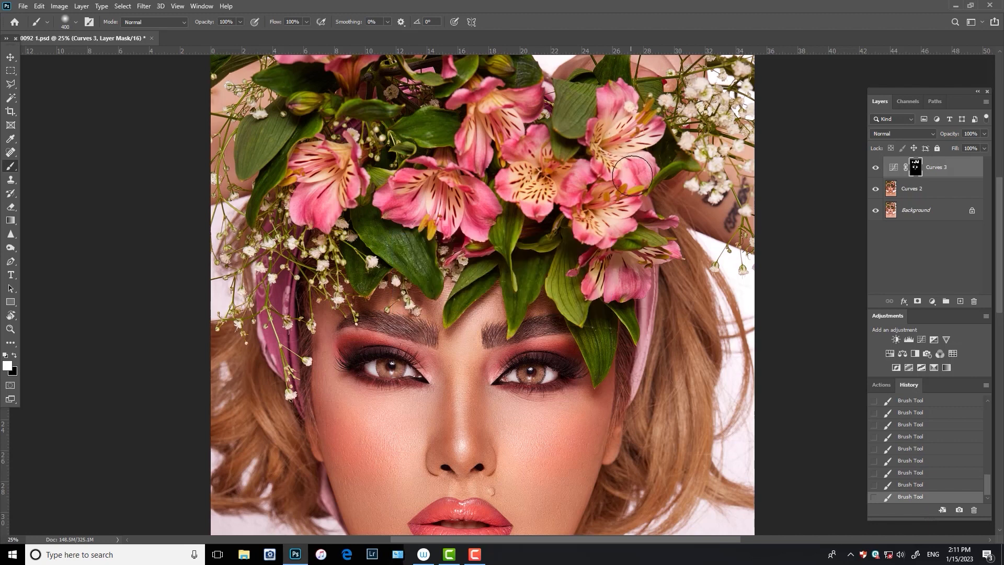
key("bracketleft")
key("bracketleft")
key("bracketleft")
key("bracketleft")
key("bracketleft")
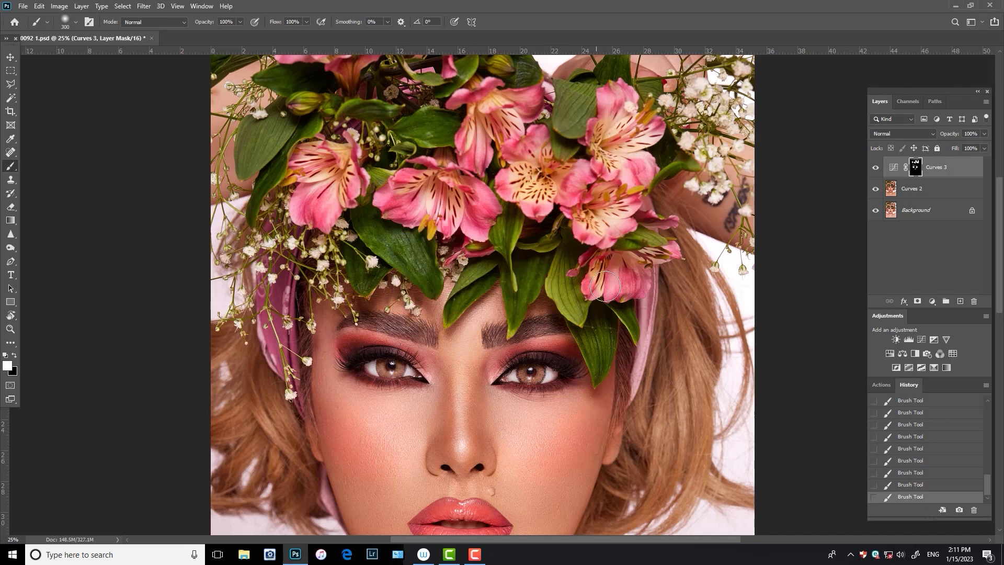
- Step back through the latest brush strokes on the Curves 3 mask and restore them
left_click(910, 487)
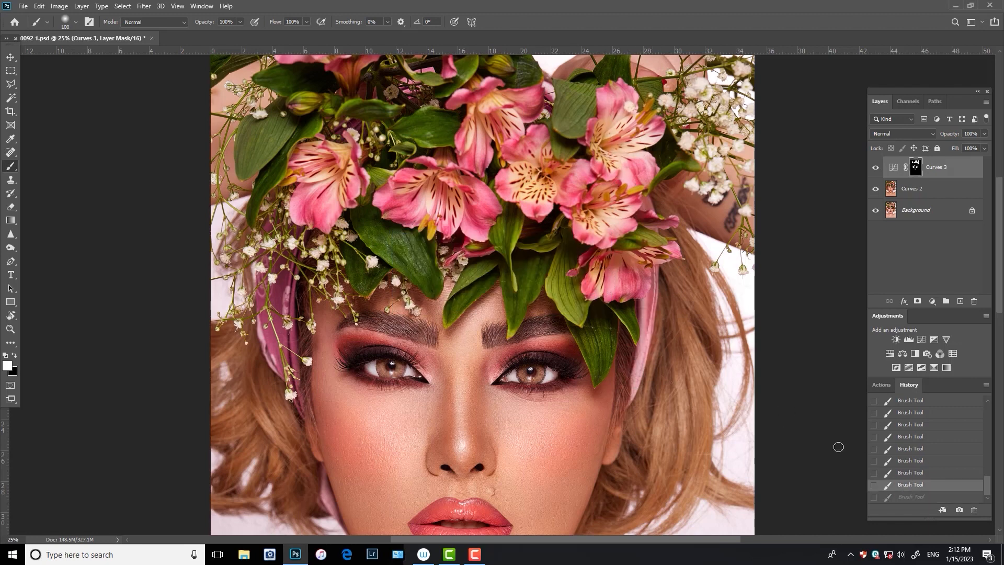
left_click(893, 473)
key("bracketleft")
key("bracketleft")
key("ctrl+shift+z")
key("ctrl+shift+z")
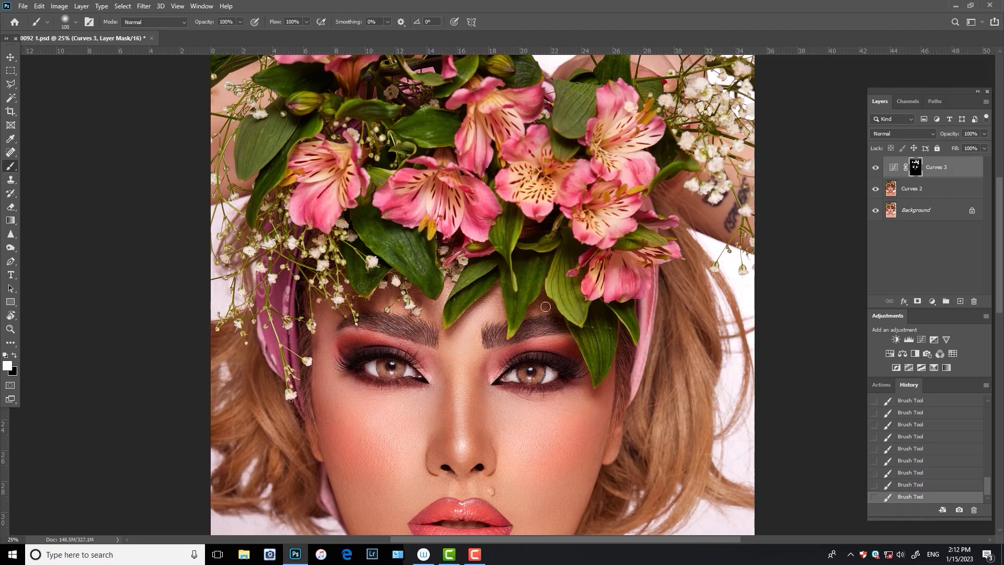
- Paint the Curves 3 mask over the pink headband on both sides of the head at 100% flow
key("bracketleft")
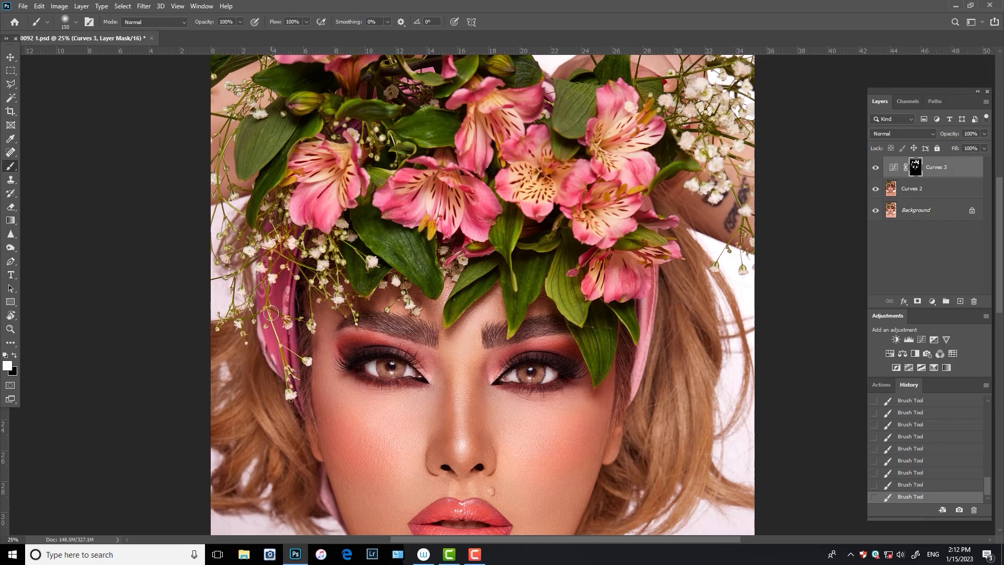
key("ctrl+minus")
key("ctrl+minus")
key("ctrl+plus")
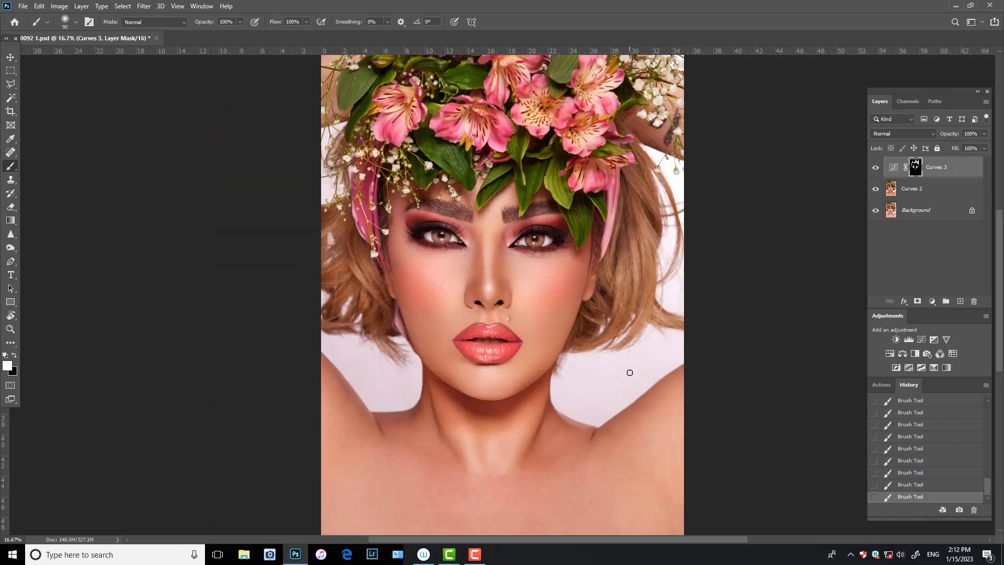
- Undo the last brush stroke on the Curves 3 mask and compare the image with the layer hidden and shown
key("bracketright")
key("bracketright")
key("bracketright")
key("bracketright")
key("bracketright")
key("bracketright")
key("bracketright")
key("bracketright")
key("ctrl+z")
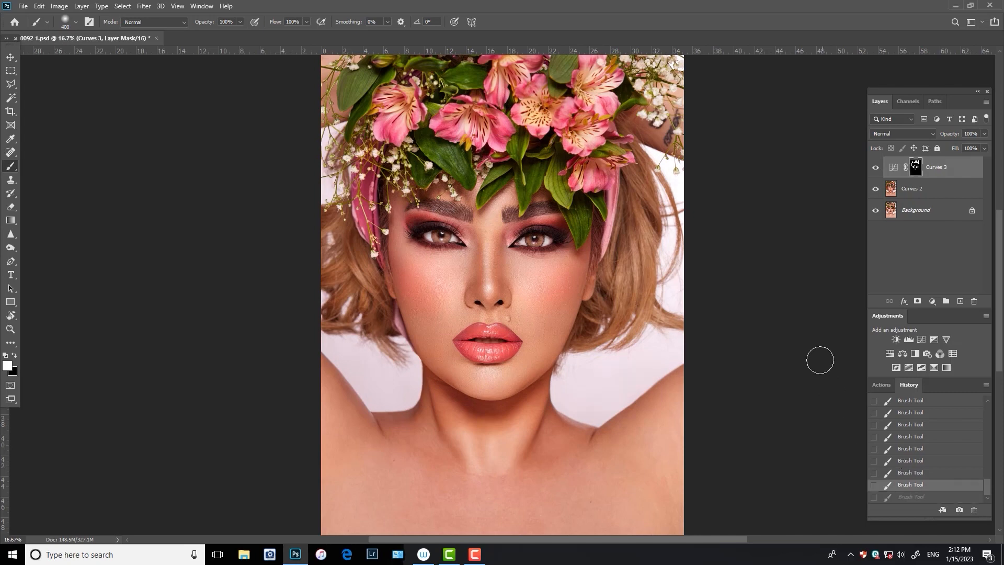
left_click_drag(740, 241, 733, 270)
left_click(876, 168)
left_click(876, 172)
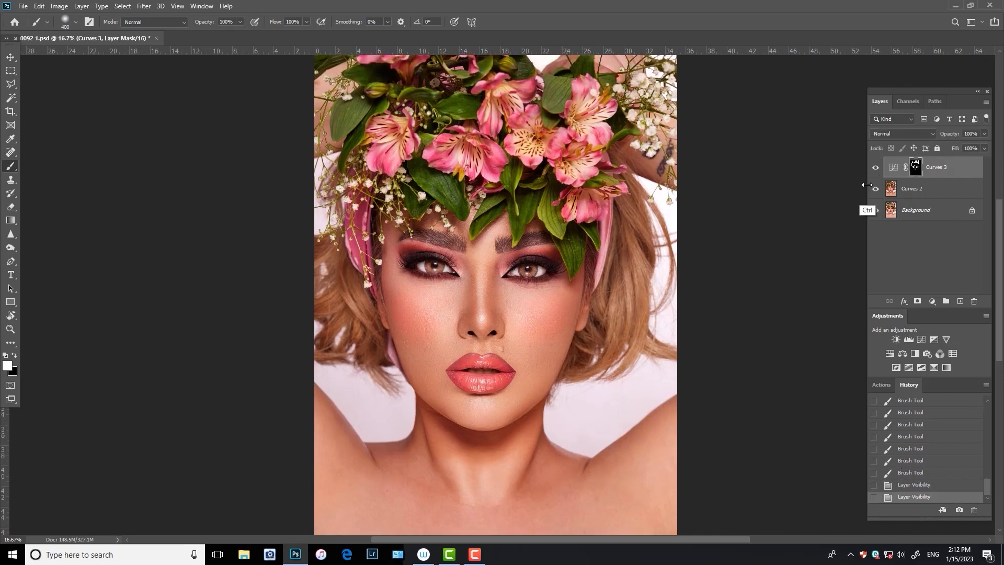
- Soften the Curves 3 effect over both eyebrows by erasing on its mask with a size 100 Eraser at 10% flow
key("ctrl+plus")
key("e")
left_click(264, 23)
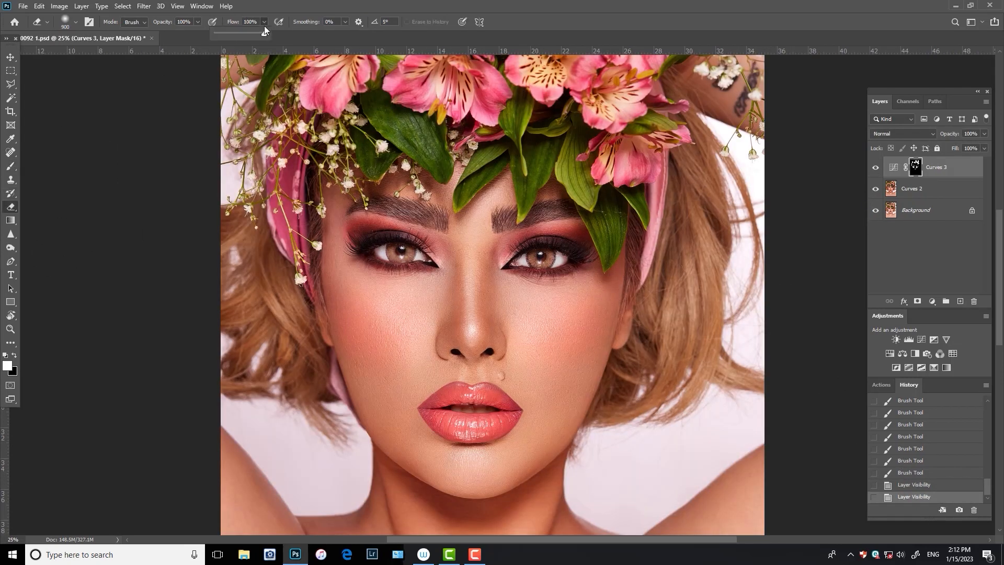
key("bracketleft")
key("bracketleft")
key("bracketleft")
key("bracketleft")
key("bracketleft")
key("bracketleft")
key("bracketleft")
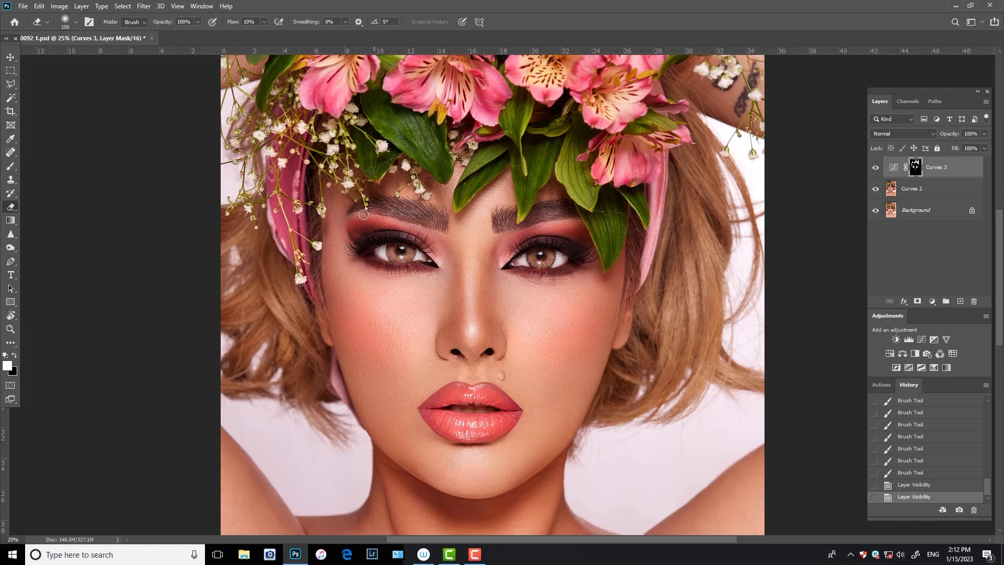
left_click_drag(364, 214, 440, 205)
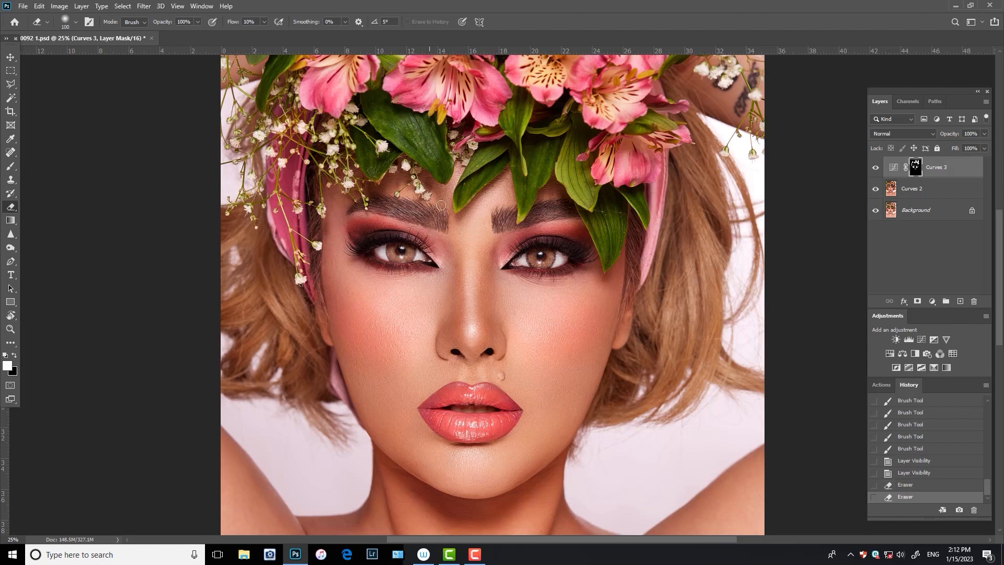
left_click(589, 213)
- Merge the Curves 3 and Curves 2 layers, and compare the merged retouch with the Background image
key("v")
key("ctrl+minus")
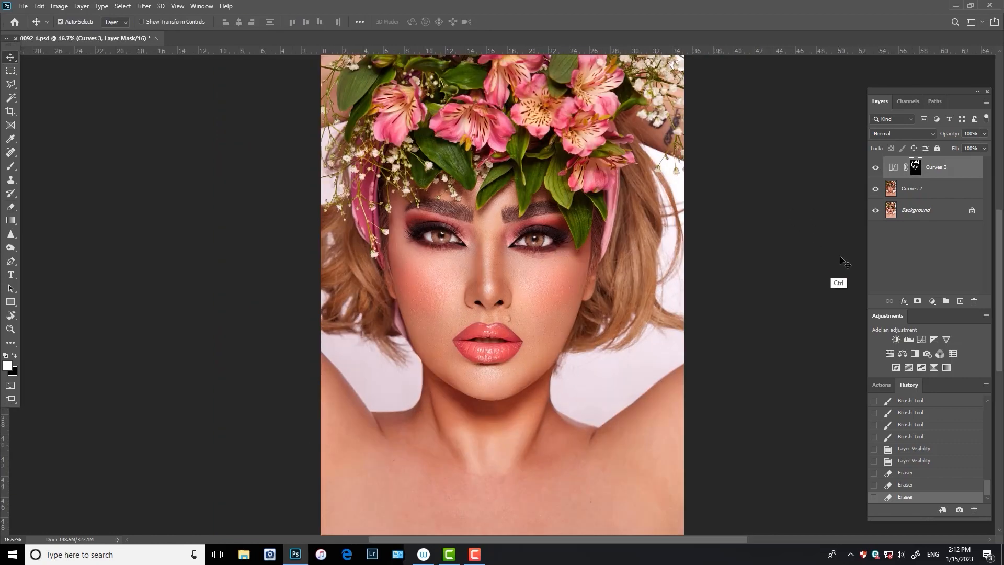
left_click(913, 189, "shift")
key("ctrl+e")
left_click(875, 168)
left_click(876, 169)
key("ctrl+plus")
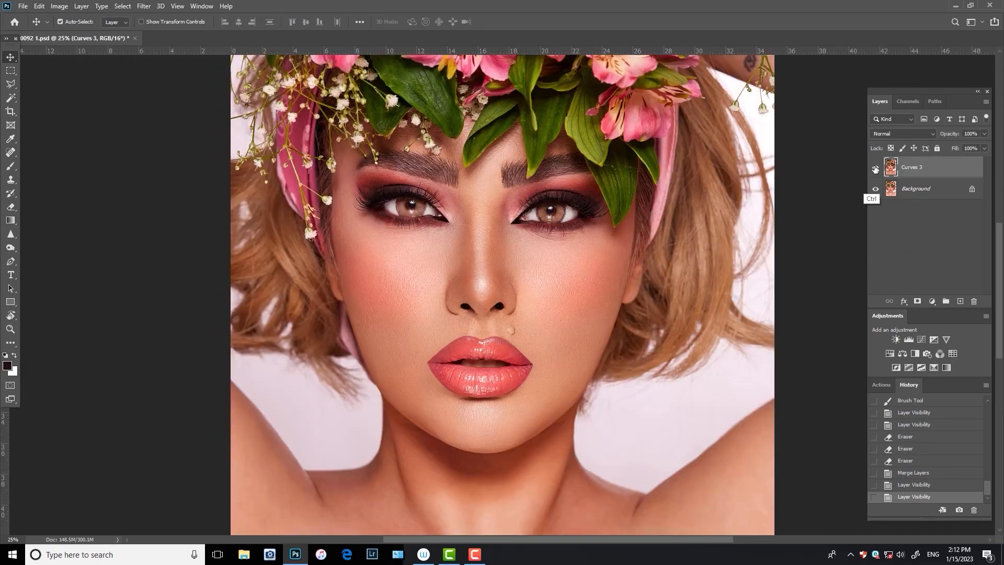
key("ctrl+plus")
key("ctrl+plus")
left_click(876, 168)
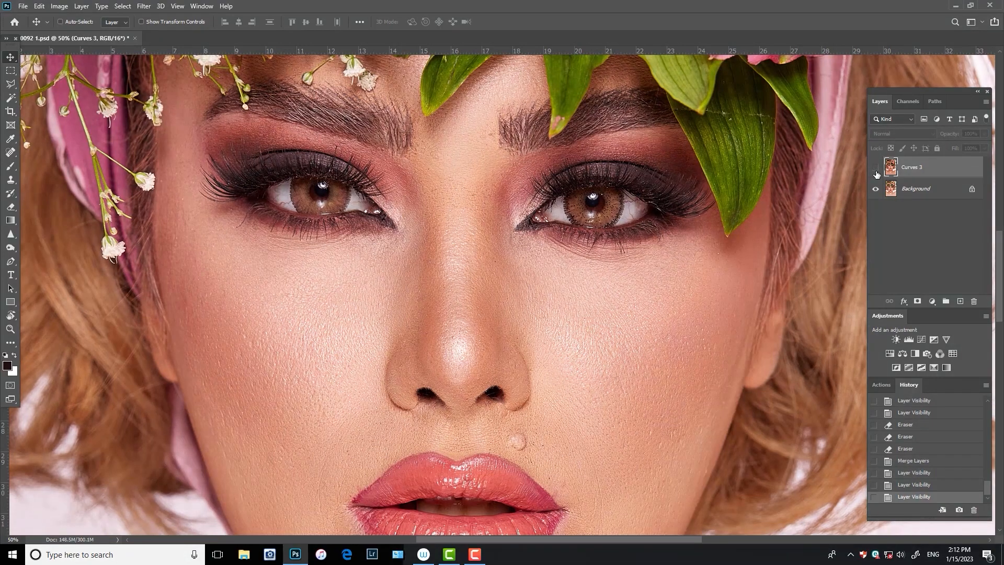
left_click(875, 168)
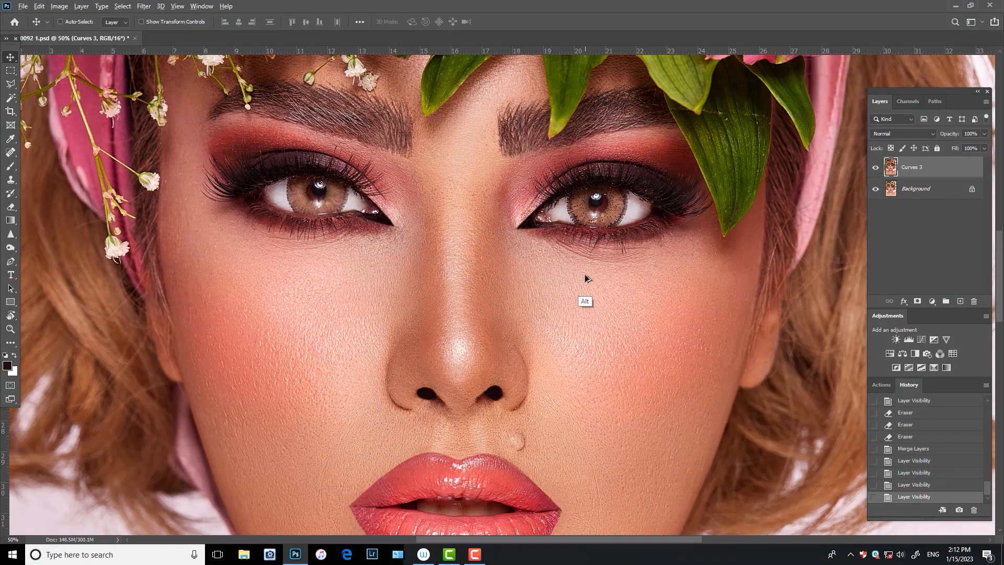
- Duplicate the merged Curves 3 layer and check the copy by hiding and showing it
left_click_drag(587, 280, 585, 280, "alt")
left_click(876, 169)
left_click(875, 167)
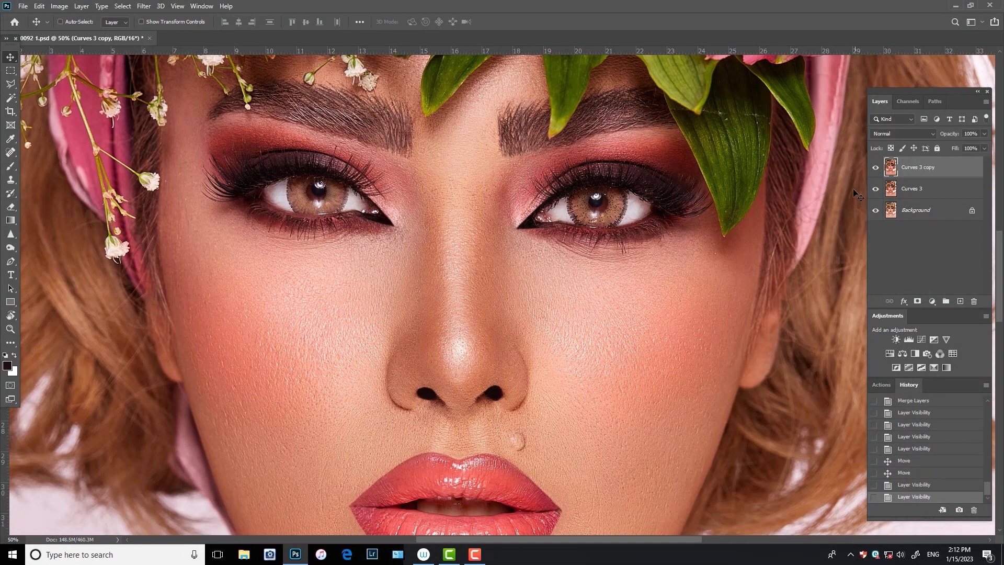
- Start the Camera Raw Filter on the Curves 3 copy and paint over both irises with the Adjustment Brush
left_click(143, 6)
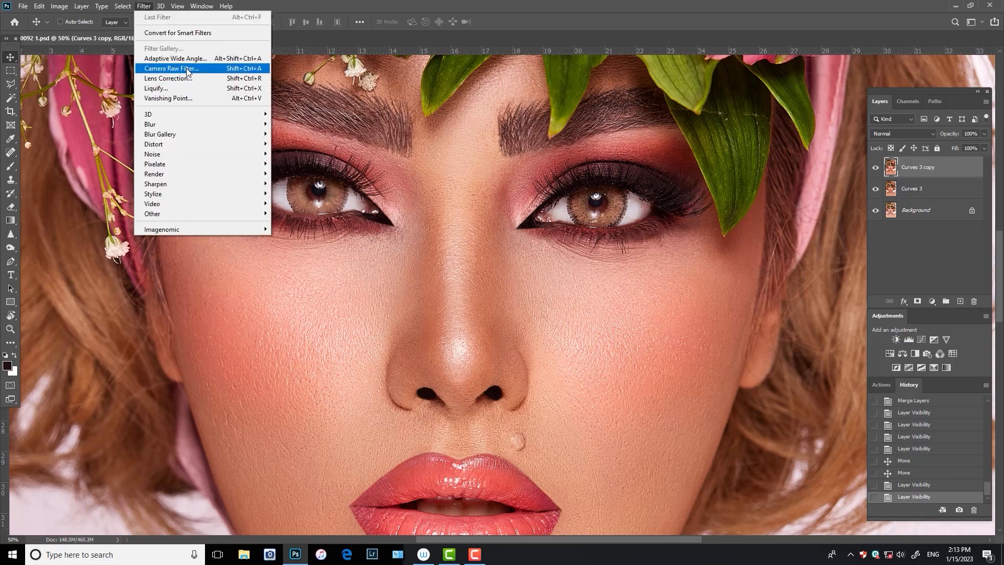
left_click(187, 69)
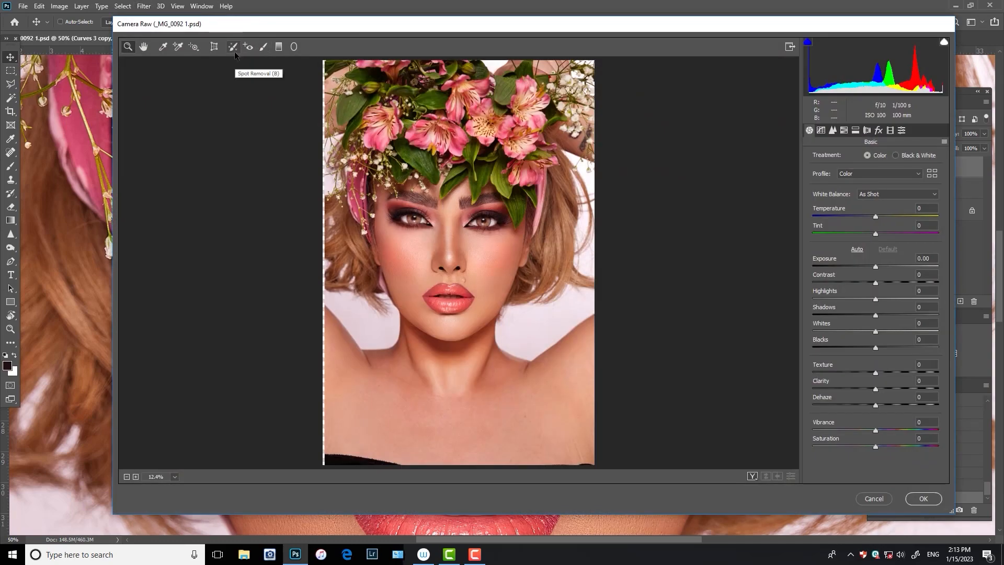
left_click(264, 47)
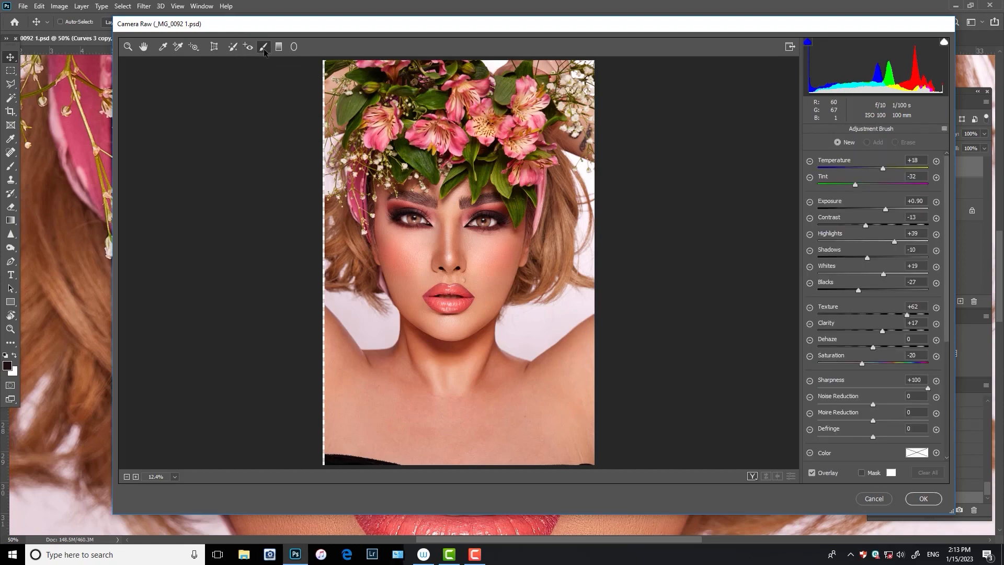
scroll(546, 293, "up", 4)
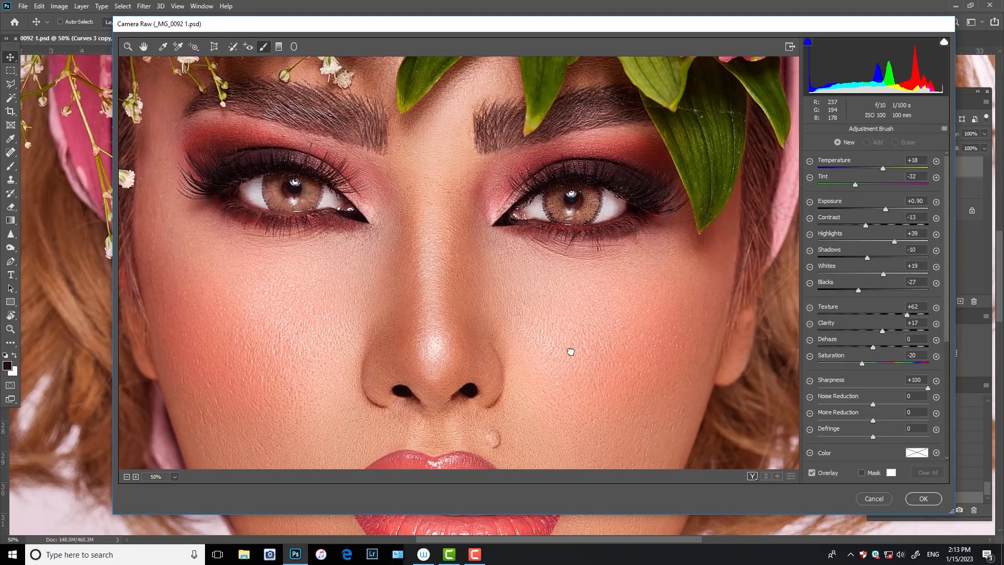
left_click_drag(571, 352, 569, 372)
mouse_move(591, 227)
left_mouse_down()
mouse_move(586, 243)
mouse_move(585, 214)
mouse_move(590, 229)
mouse_move(563, 236)
mouse_move(558, 226)
left_mouse_up()
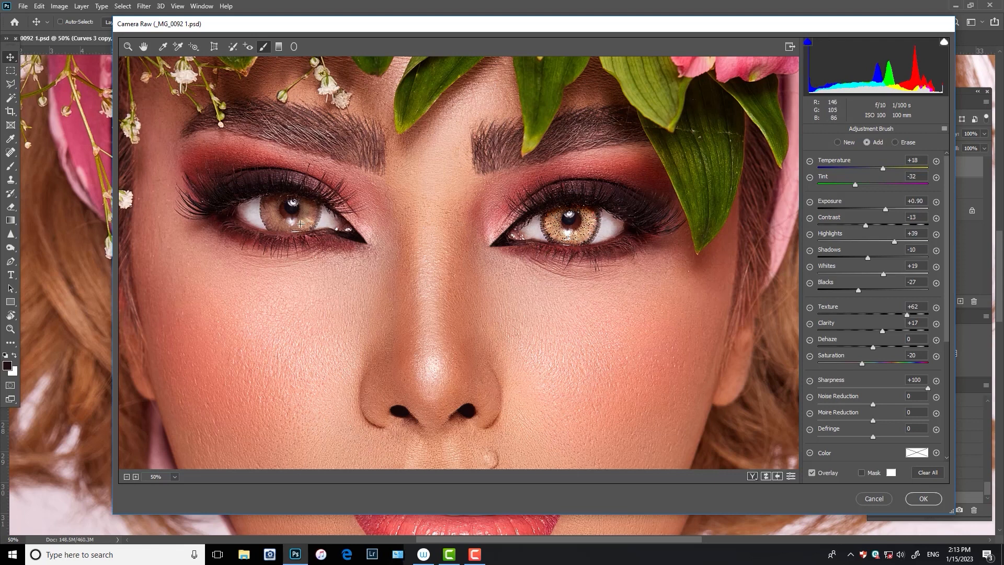
left_click_drag(288, 227, 274, 217)
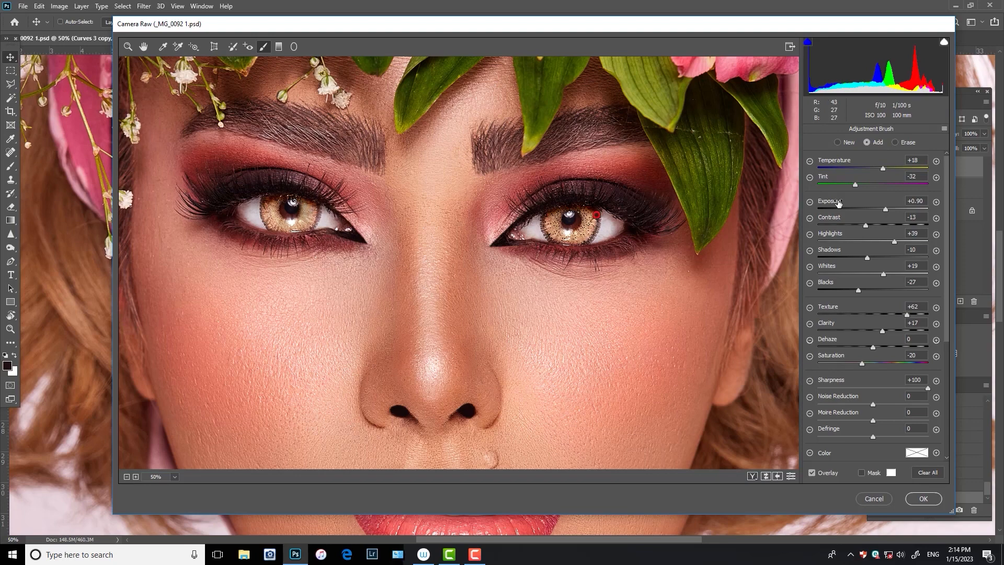
- Set the iris brush adjustment to Exposure -0.05, Contrast +12, Highlights +8, Shadows -22, Whites +12 and Blacks -19
key("ctrl+minus")
key("ctrl+minus")
key("ctrl+plus")
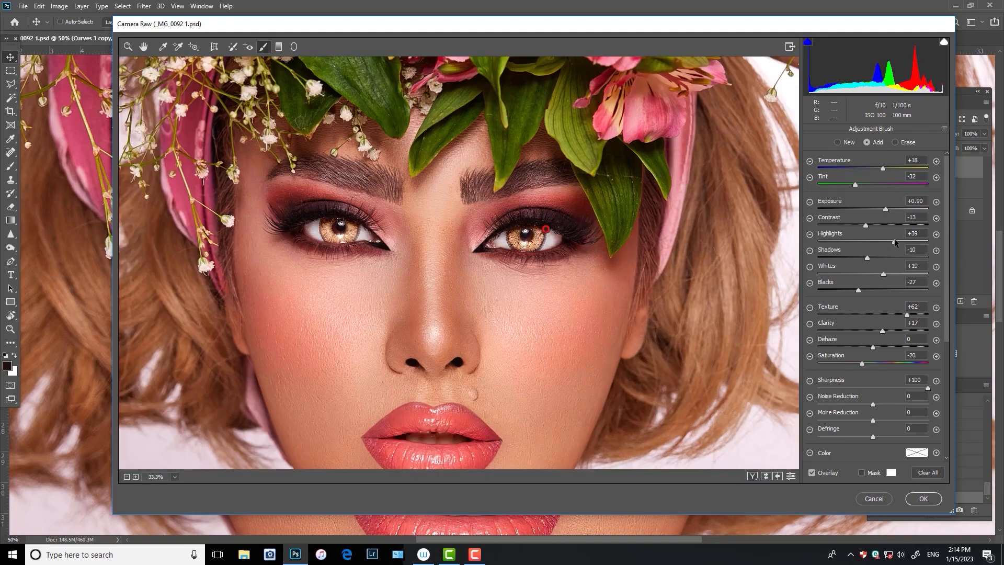
left_click_drag(880, 242, 909, 249)
left_click_drag(882, 209, 881, 230)
left_click_drag(866, 266, 862, 291)
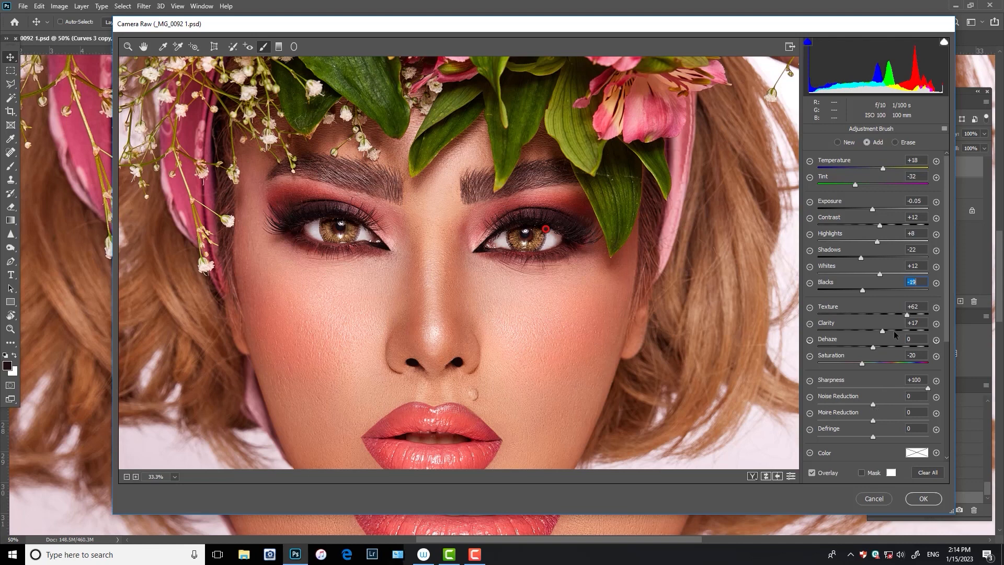
- Set the iris brush adjustment's Texture to +100, Clarity to +15 and Dehaze to +40
left_click_drag(907, 314, 912, 334)
left_click_drag(902, 349, 865, 348)
key("ctrl+equal")
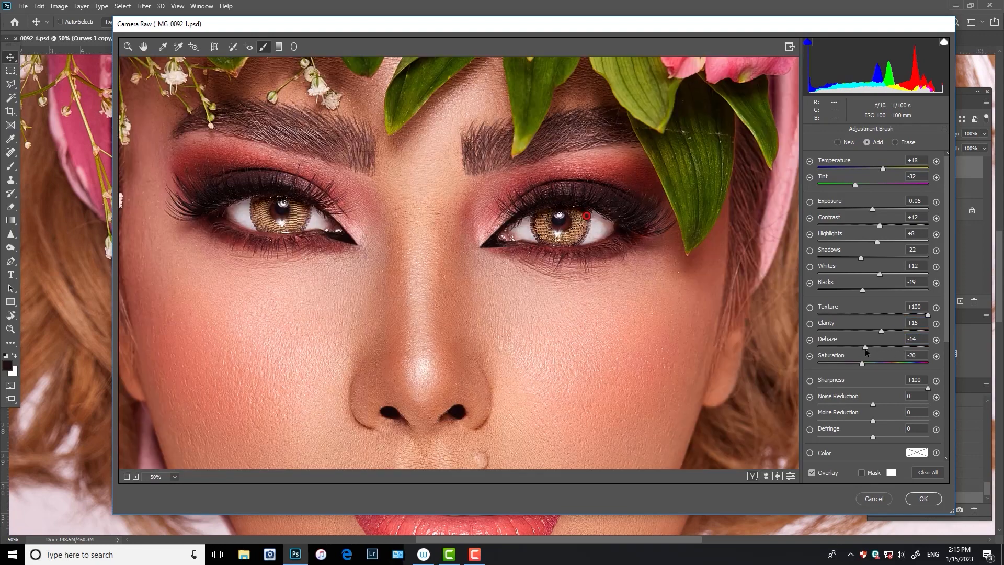
left_click_drag(890, 350, 894, 351)
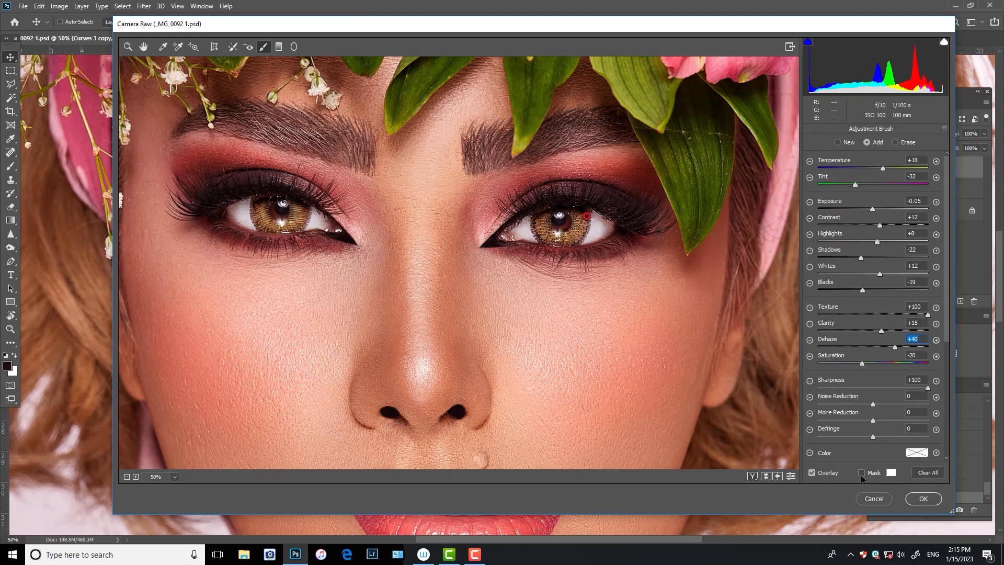
- Fine-tune the Contrast of the iris brush adjustment and apply the Camera Raw edits
left_click(812, 474)
left_click(812, 473)
mouse_move(879, 224)
left_mouse_down()
mouse_move(904, 228)
mouse_move(877, 233)
left_mouse_up()
left_click(921, 500)
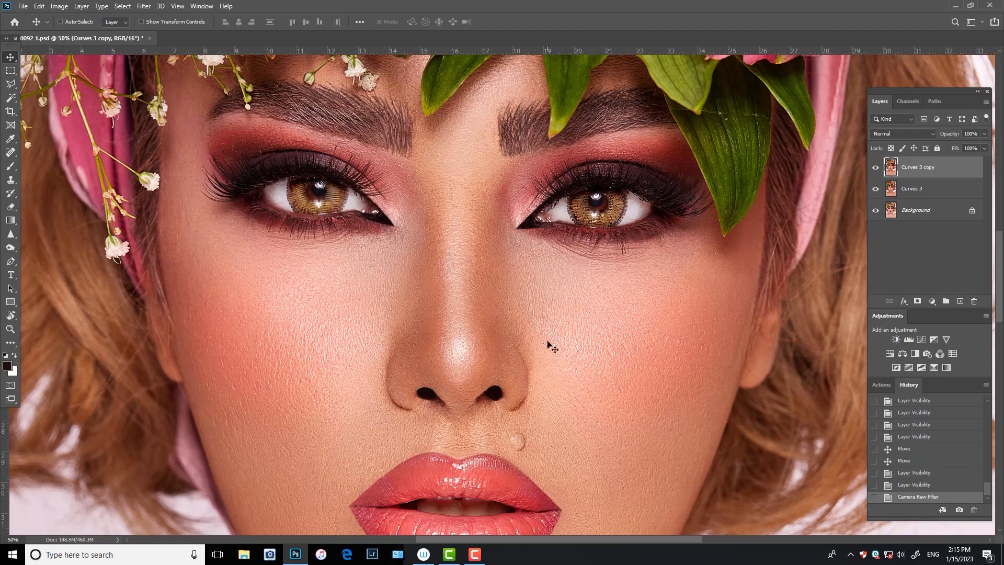
- Compare the eyes with the Curves 3 copy hidden and shown, then examine the iris edit from afar and up close
left_click(876, 168)
left_click(875, 167)
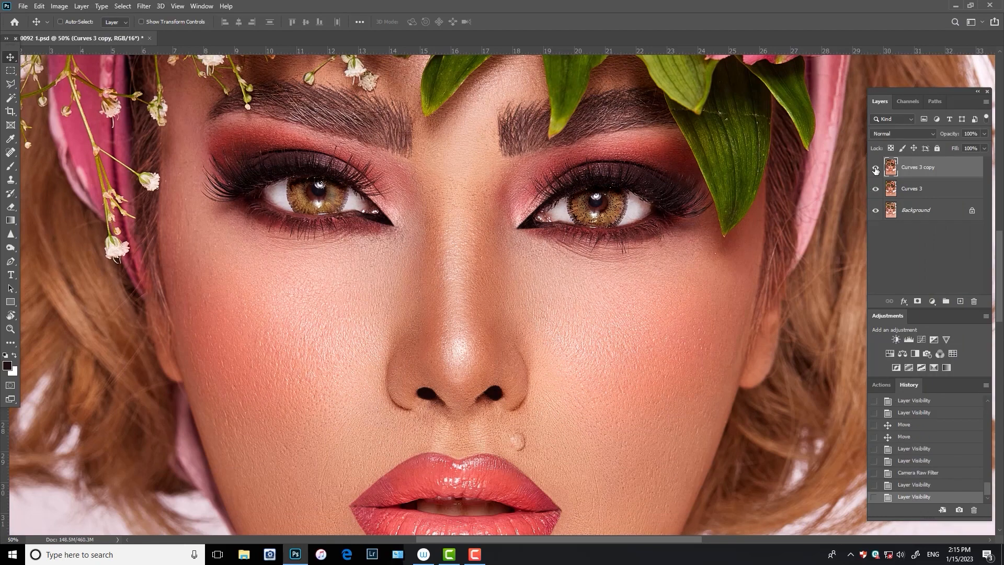
key("ctrl+minus")
key("ctrl+minus")
key("ctrl+minus")
key("ctrl+plus")
key("ctrl+plus")
key("ctrl+plus")
key("ctrl+plus")
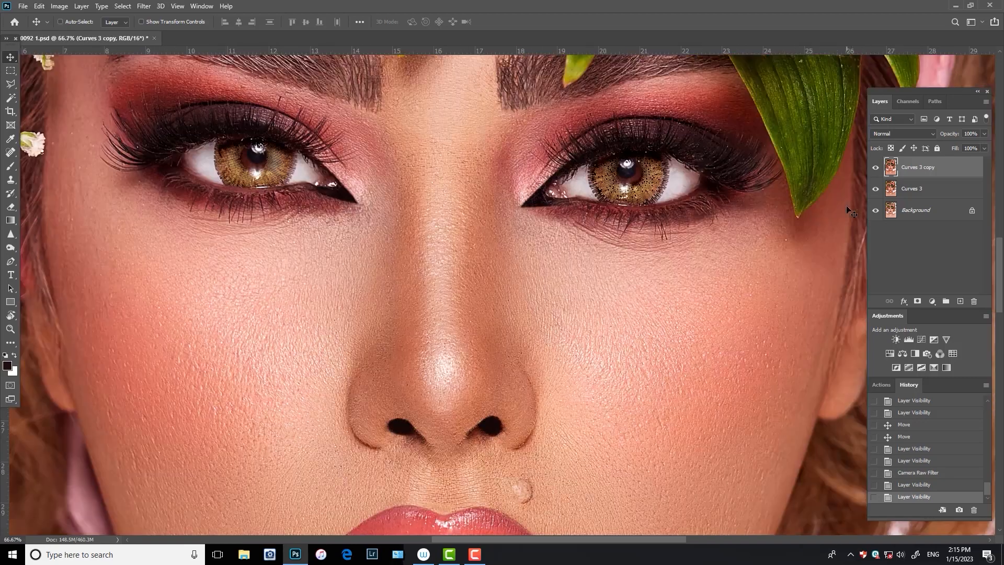
- Darken both pupils with the Burn Tool at 49% exposure on Midtones, using brush size 40 and smaller
left_click_drag(747, 202, 761, 258)
left_click(15, 249)
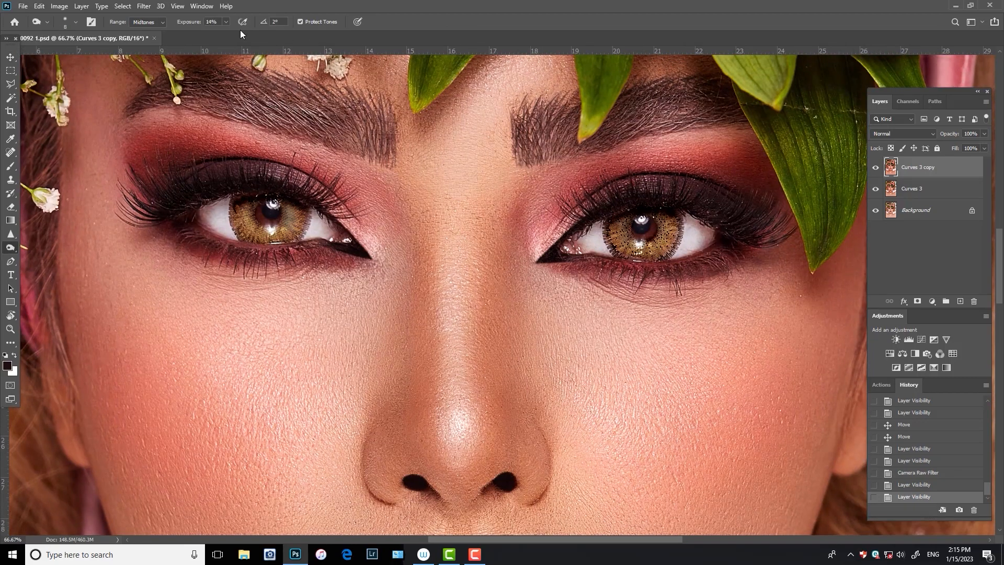
left_click(640, 231)
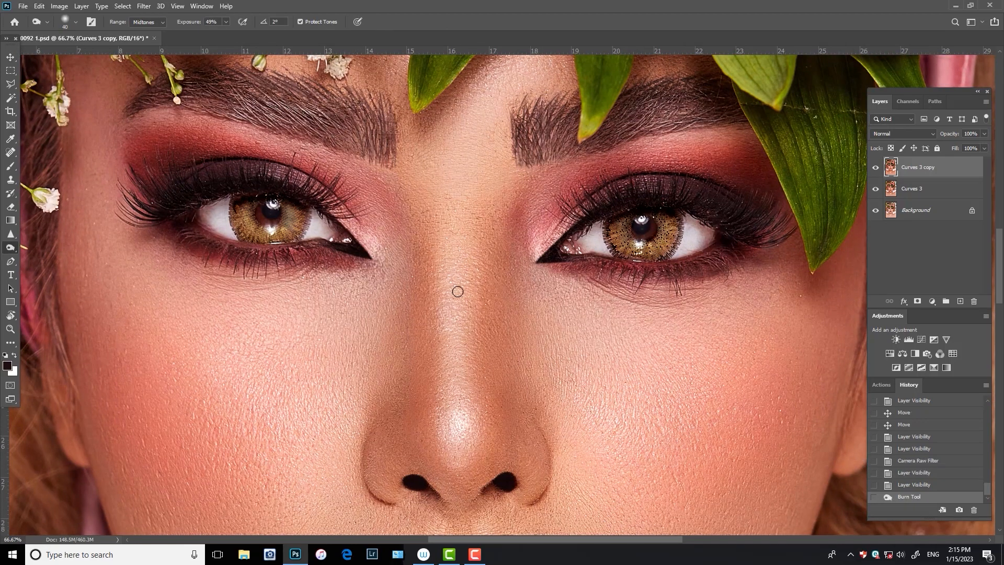
left_click(268, 212)
key("bracketleft")
left_click(648, 217)
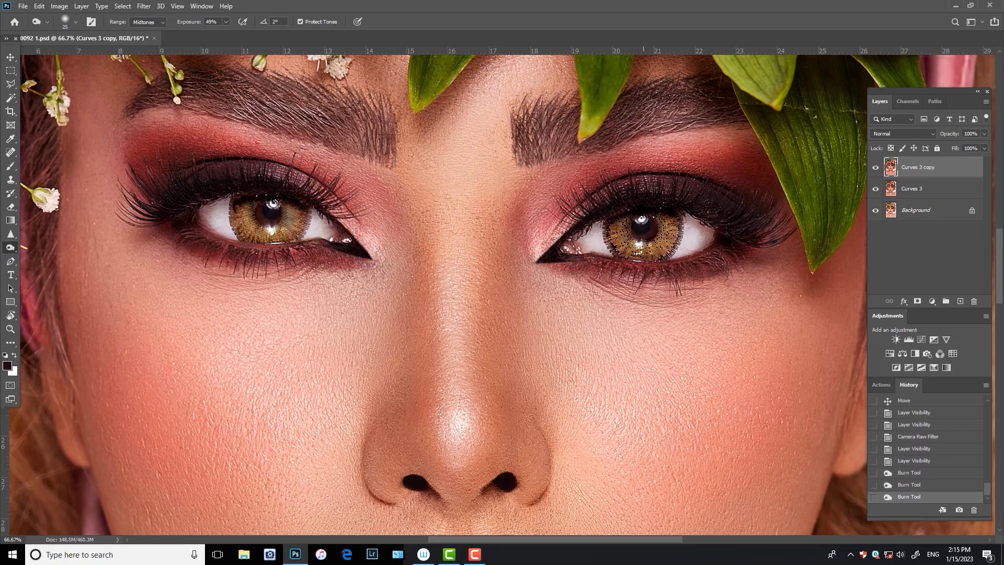
left_click(274, 217)
- Check the burned pupils at several magnifications and with the Curves 3 copy hidden and shown
key("ctrl+minus")
key("ctrl+minus")
key("ctrl+minus")
key("ctrl+plus")
key("ctrl+plus")
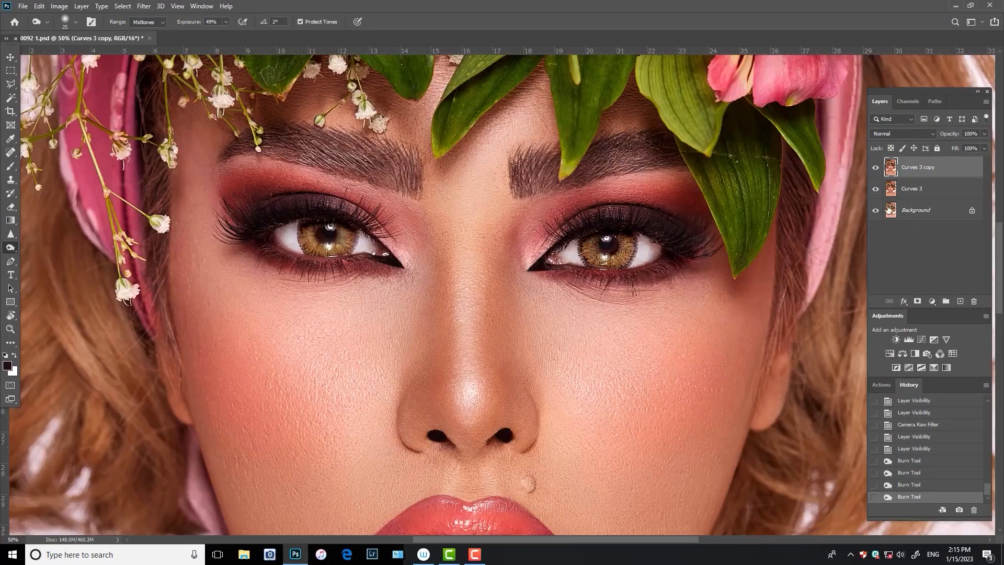
left_click(876, 168)
left_click(876, 168)
- Erase the iris effect lightly along the upper edges of both irises with a small Eraser at 29% flow, and compare
key("e")
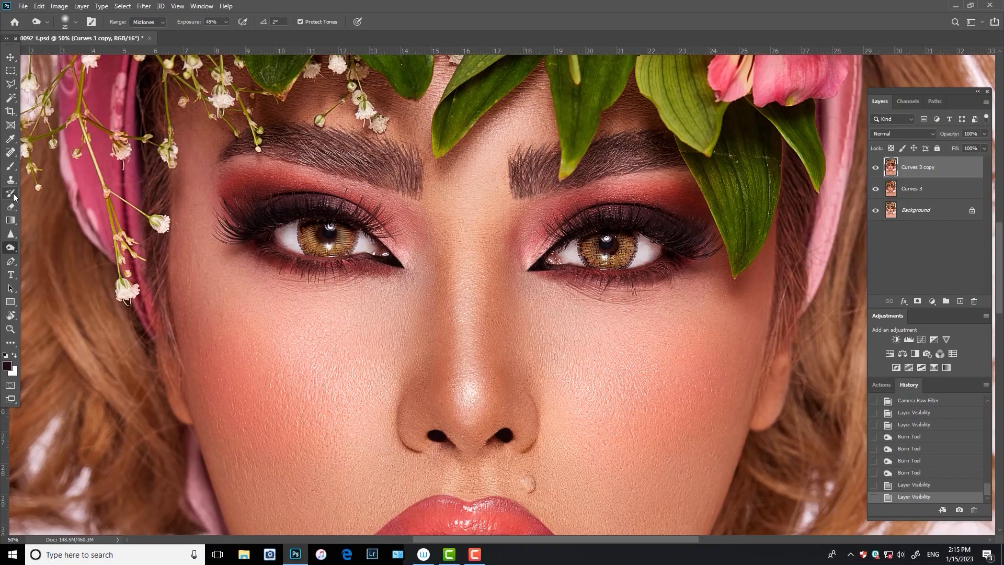
key("bracketleft")
key("bracketleft")
key("bracketleft")
key("bracketleft")
key("bracketleft")
key("bracketleft")
key("bracketleft")
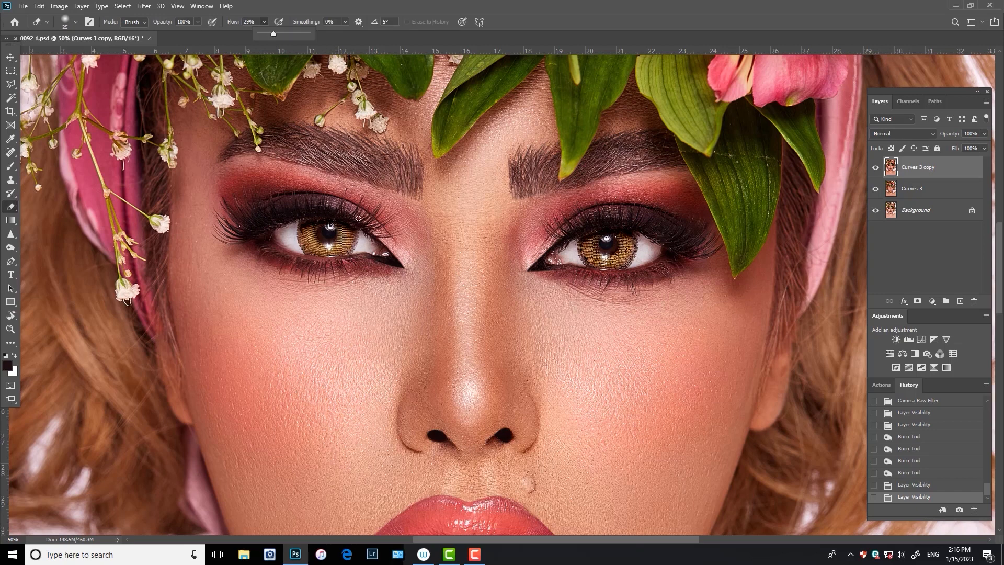
left_click_drag(356, 228, 305, 226)
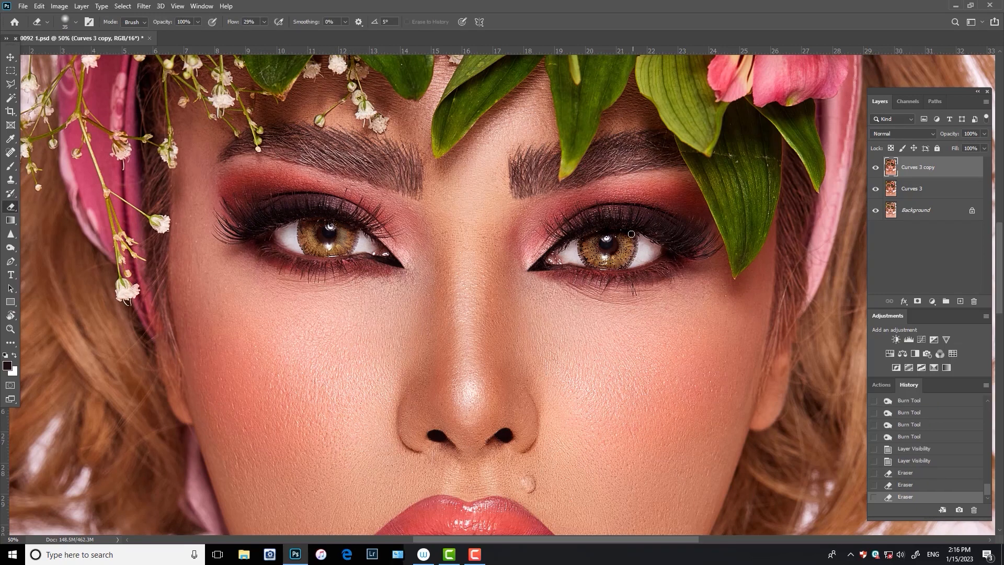
left_click_drag(631, 234, 587, 239)
left_click_drag(589, 237, 595, 234)
left_click_drag(597, 233, 606, 232)
left_click(877, 169)
left_click(877, 170)
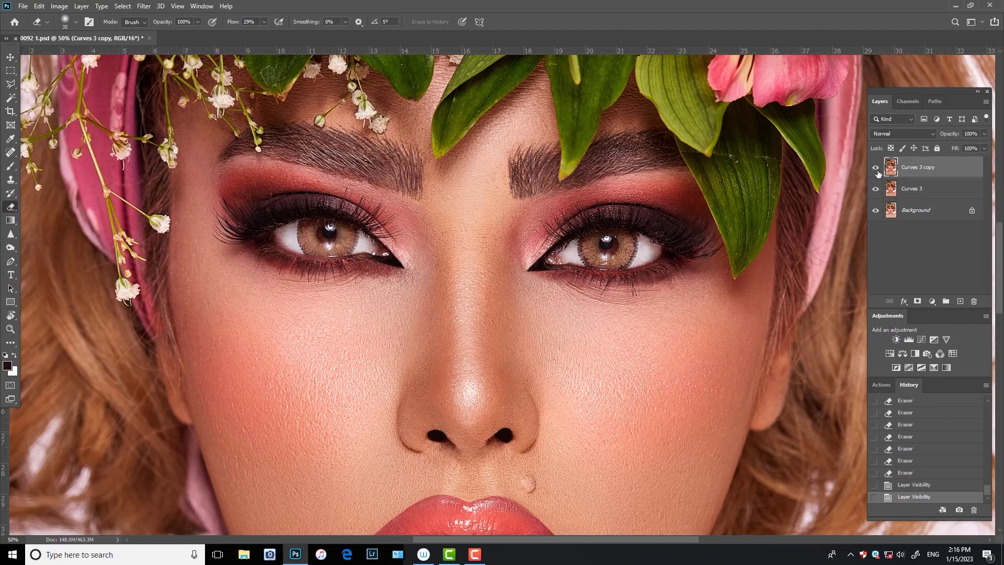
- Merge the Curves 3 copy with Curves 3, and compare the merged result with the Background around the eyes
key("ctrl+minus")
key("ctrl+minus")
key("ctrl+minus")
key("ctrl+plus")
key("ctrl+plus")
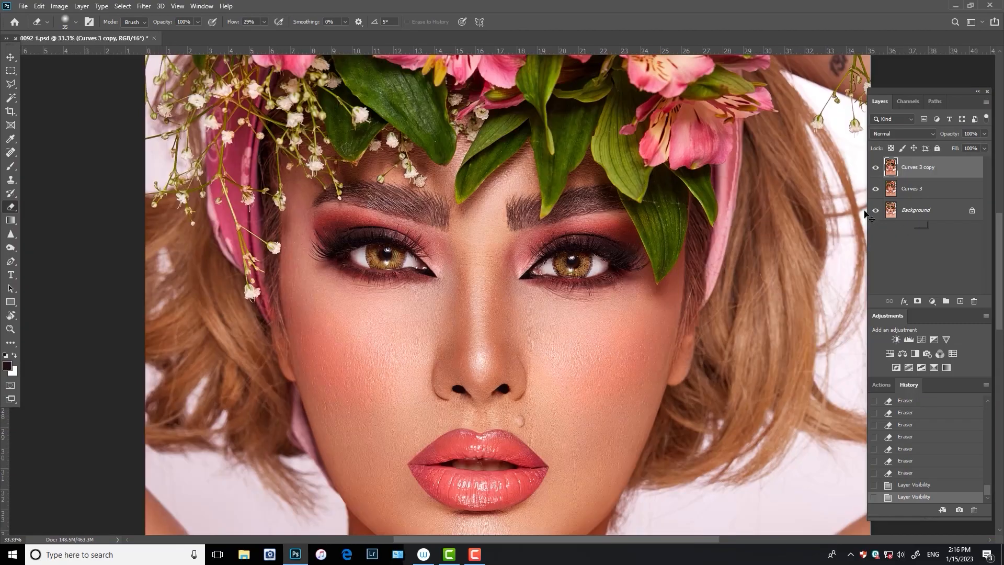
left_click(913, 189, "ctrl")
key("ctrl+e")
key("ctrl+plus")
key("ctrl+plus")
left_click(876, 168)
left_click(876, 168)
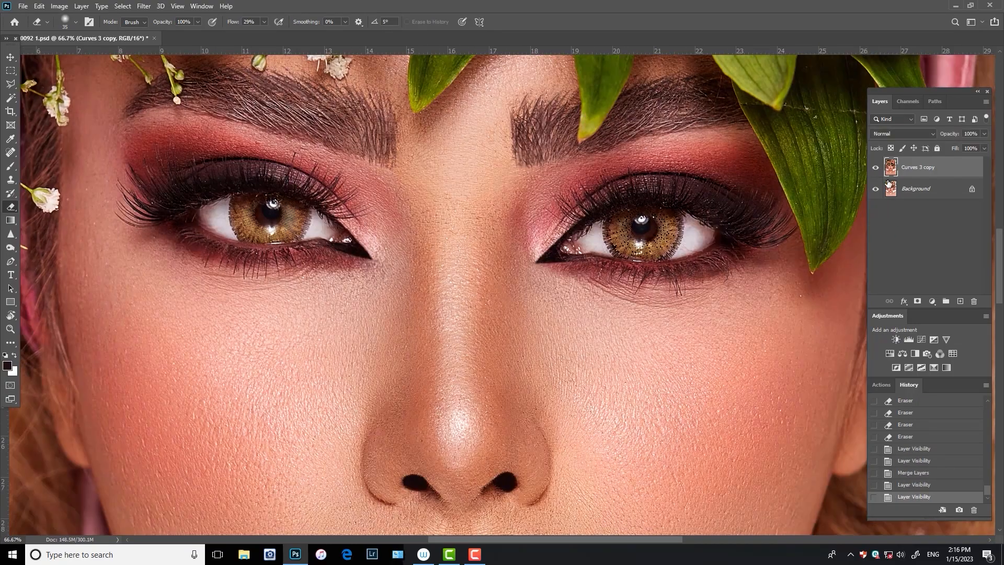
- Switch to the Move tool and open the Delicious Retouch 4 extension with the whole portrait in view
key("ctrl+minus")
key("ctrl+minus")
key("ctrl+minus")
key("ctrl+minus")
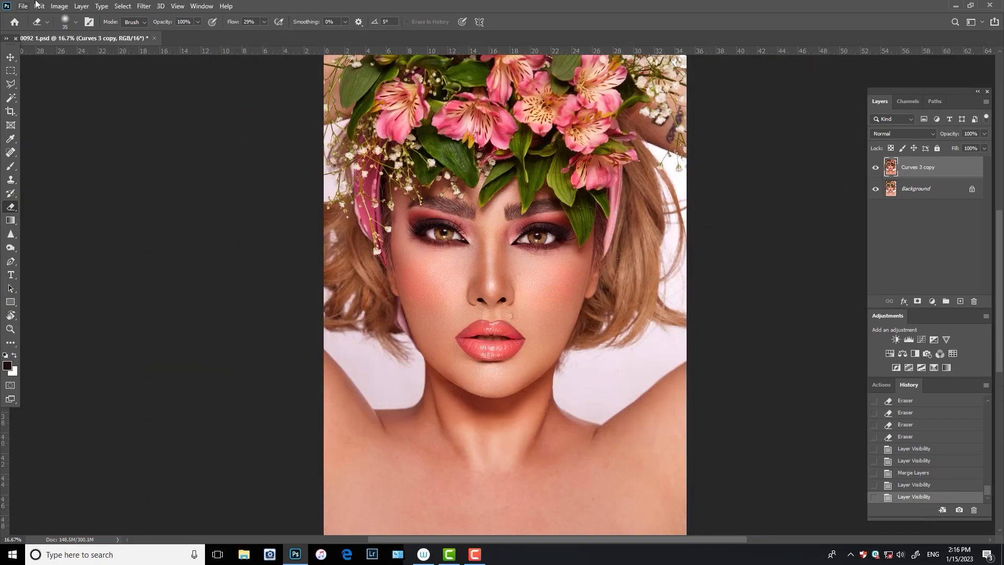
key("v")
left_click(200, 8)
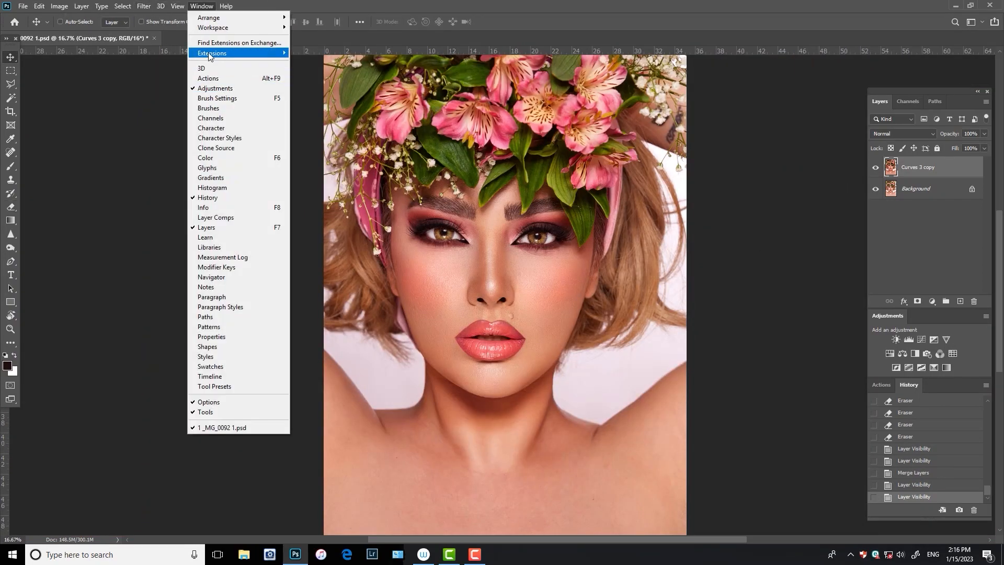
mouse_move(235, 53)
left_click(319, 72)
- Run Delicious Skin v4 on the portrait, adjusting its temporary selection around the face and applying it
left_click(779, 131)
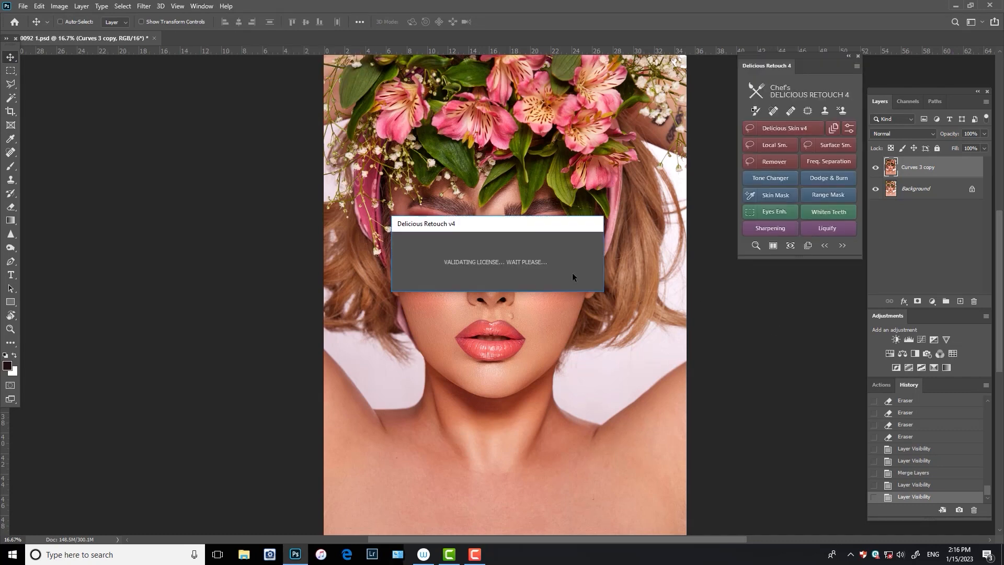
left_click(536, 296)
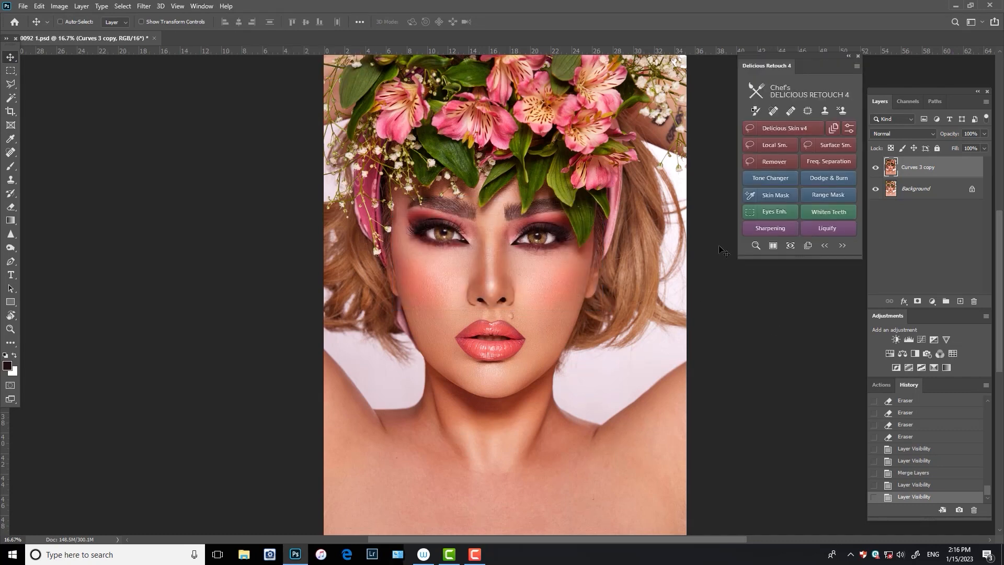
left_click(516, 298)
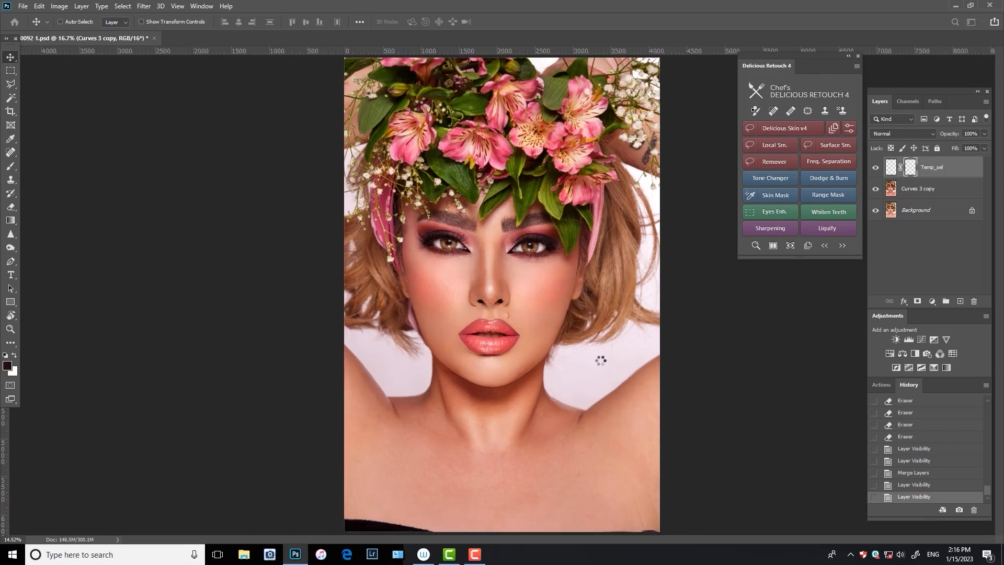
left_click_drag(420, 177, 359, 90)
left_click_drag(553, 326, 576, 421)
key("Return")
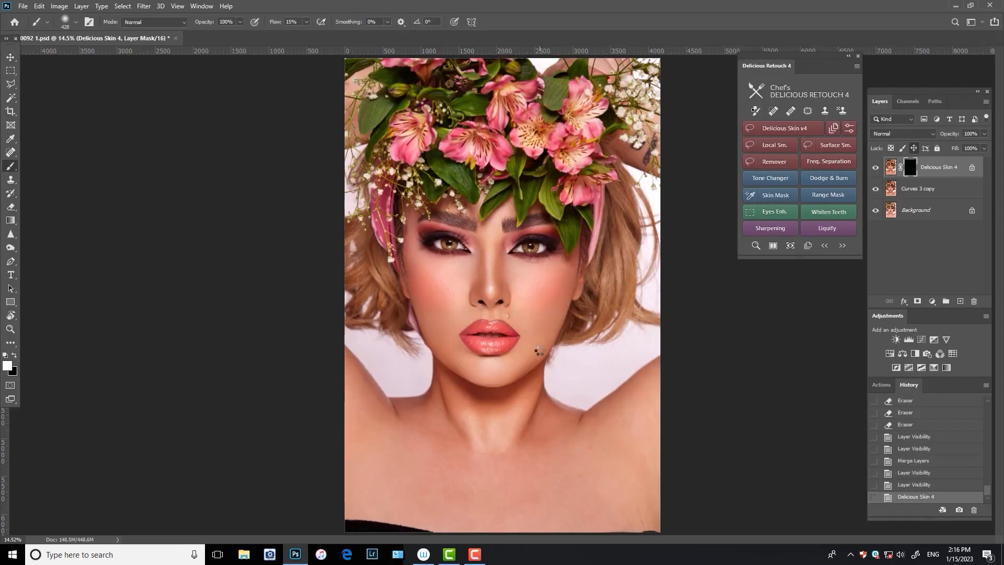
- Set the Brush flow to 55% and paint the Delicious Skin 4 mask beneath the left-hand eye with a smaller brush
key("ctrl+plus")
key("ctrl+plus")
key("ctrl+plus")
key("ctrl+plus")
left_click(306, 22)
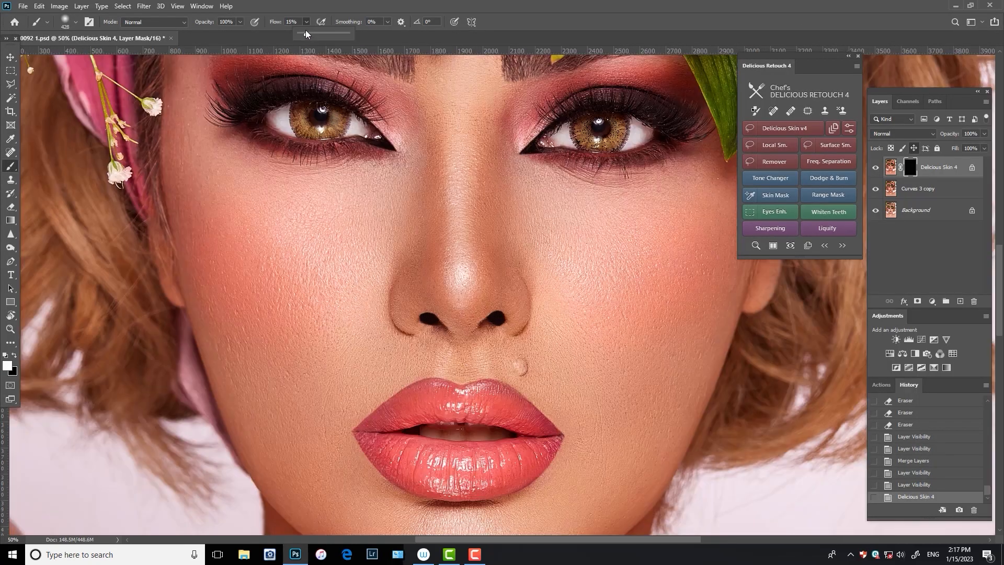
key("ctrl+minus")
key("bracketleft")
key("bracketleft")
key("bracketleft")
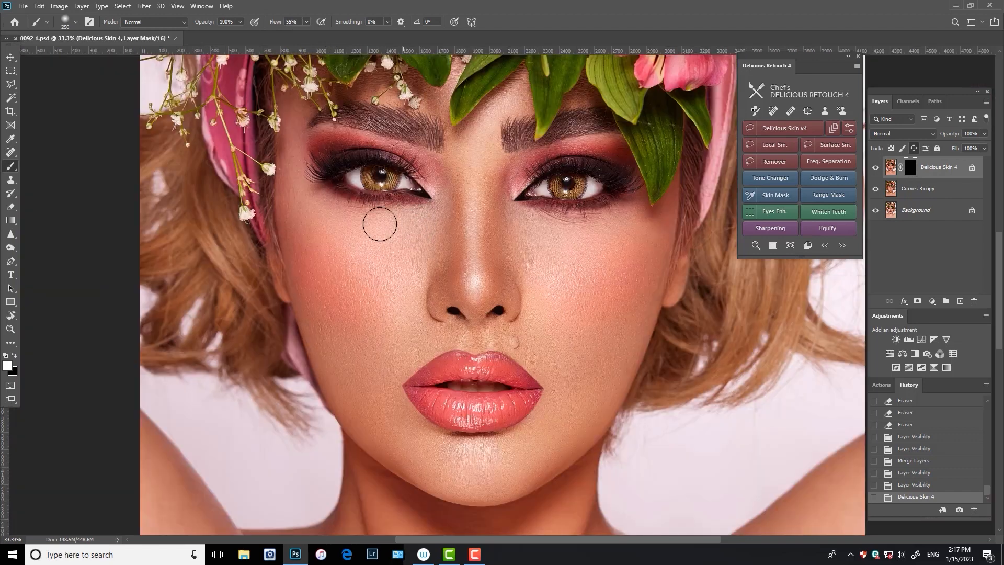
left_click_drag(380, 224, 353, 225)
- Paint the skin smoothing onto the lower left-hand cheek and the area above the upper lip
key("bracketright")
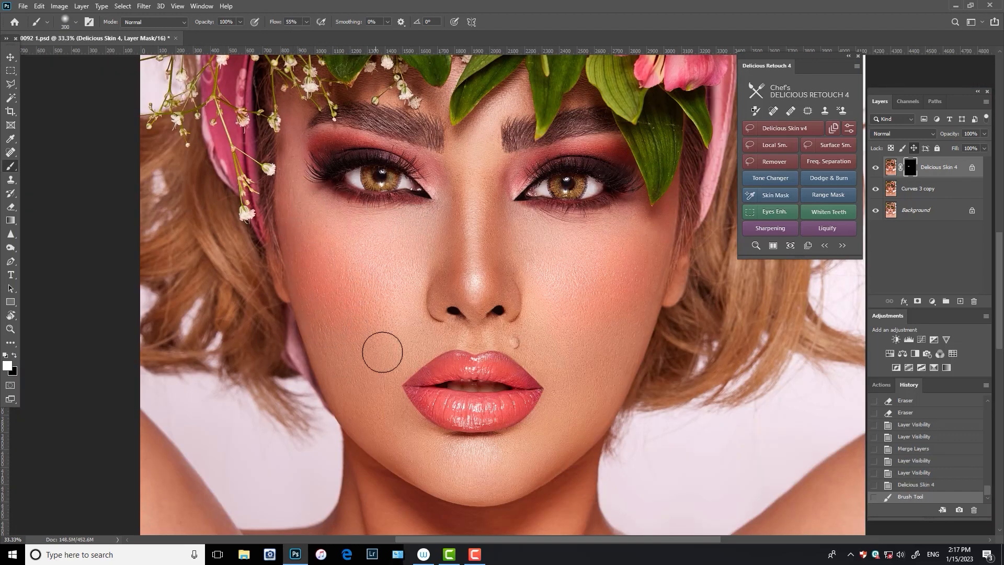
mouse_move(324, 354)
left_mouse_down()
mouse_move(393, 444)
mouse_move(481, 481)
mouse_move(512, 470)
mouse_move(584, 403)
mouse_move(568, 401)
mouse_move(561, 355)
mouse_move(542, 326)
left_mouse_up()
key("bracketleft")
left_click_drag(515, 339, 413, 339)
- Paint the skin smoothing over the nose, right-hand cheek and forehead, varying the brush size to fit each area
key("bracketright")
key("bracketright")
key("bracketright")
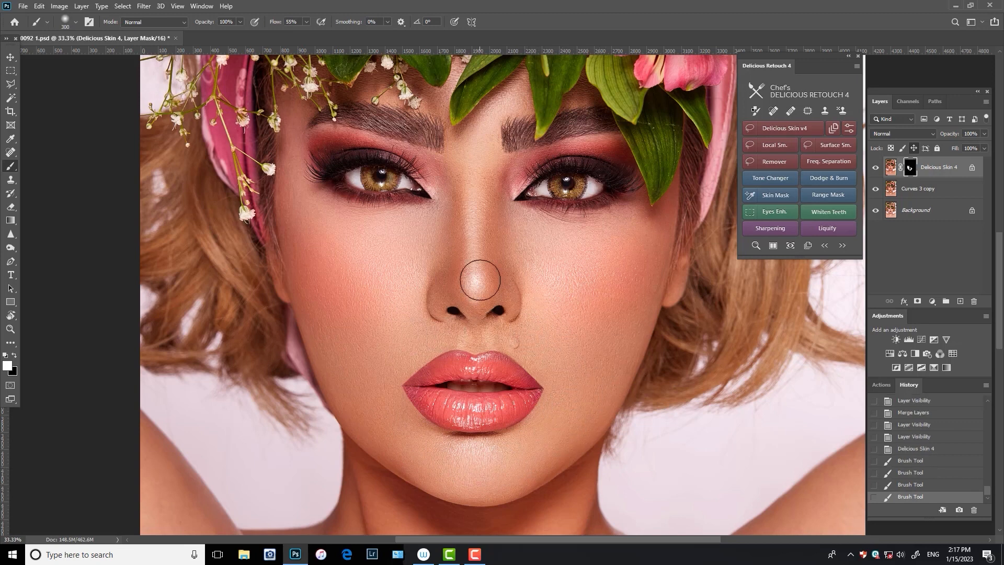
left_click_drag(473, 214, 482, 247)
key("bracketleft")
key("bracketleft")
mouse_move(539, 227)
left_mouse_down()
mouse_move(638, 213)
mouse_move(648, 242)
left_mouse_up()
mouse_move(597, 360)
left_mouse_down()
mouse_move(646, 265)
mouse_move(576, 310)
mouse_move(583, 266)
left_mouse_up()
key("bracketright")
left_click_drag(478, 142, 493, 109)
- Paint the smoothing over the neck, shoulders and chest with a brush of about 700, and compare with Delicious Skin 4 hidden
key("ctrl+minus")
key("ctrl+minus")
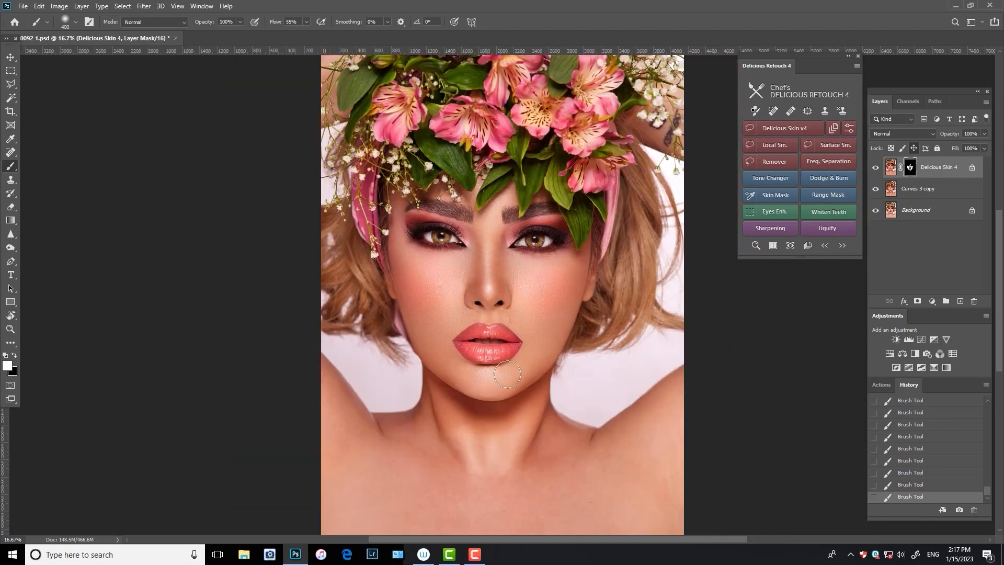
key("bracketright")
key("bracketright")
key("bracketright")
key("ctrl+plus")
key("ctrl+plus")
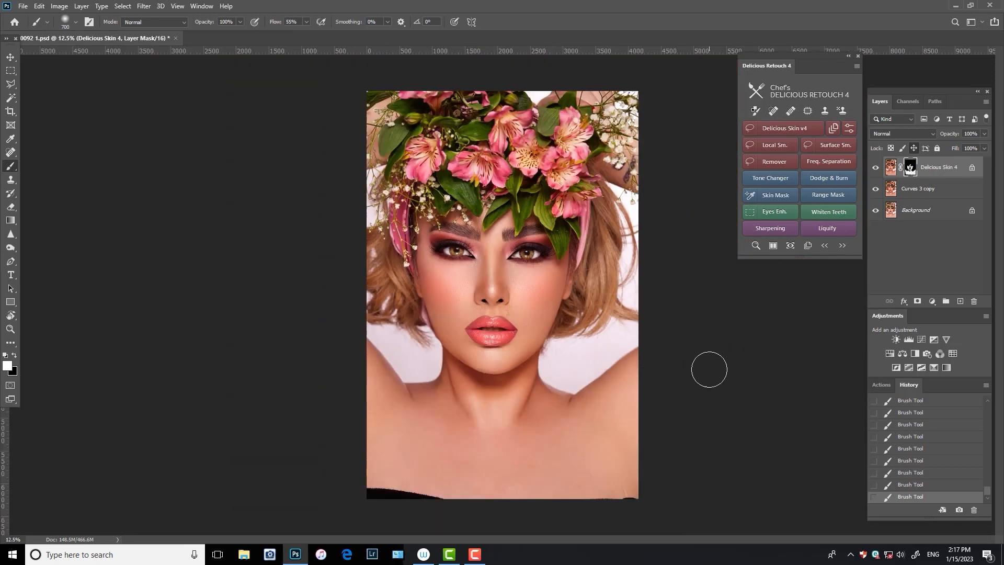
left_click(875, 168)
left_click(875, 168)
- Try to smooth the skin around both eyes with a brush size of 175, and undo the strokes
key("bracketleft")
key("bracketleft")
key("bracketleft")
key("bracketleft")
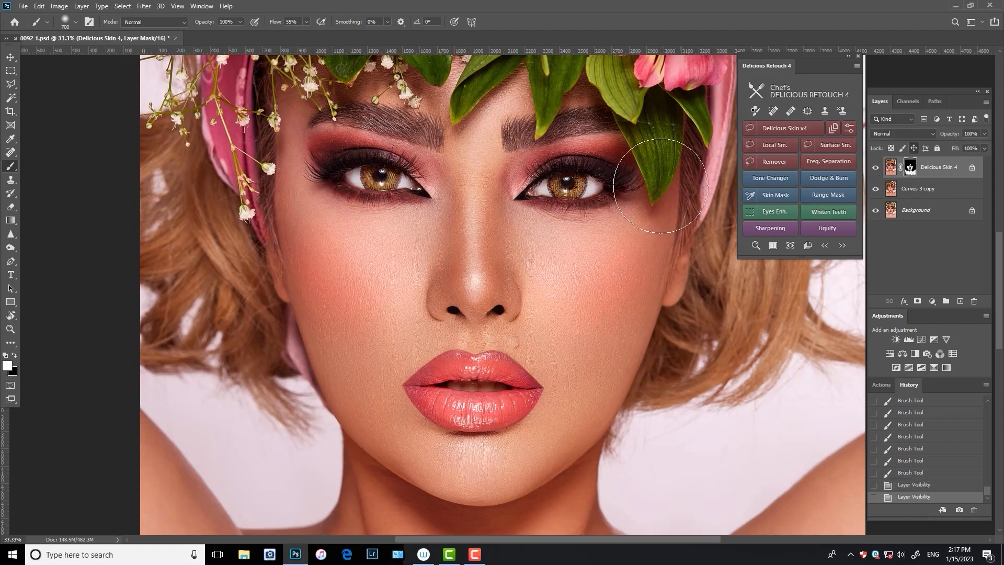
key("bracketleft")
key("bracketleft")
key("bracketleft")
key("bracketleft")
key("bracketleft")
mouse_move(502, 200)
left_mouse_down()
mouse_move(558, 144)
mouse_move(629, 160)
left_mouse_up()
mouse_move(420, 151)
left_mouse_down()
mouse_move(432, 181)
mouse_move(404, 151)
mouse_move(304, 155)
left_mouse_up()
left_click(907, 488)
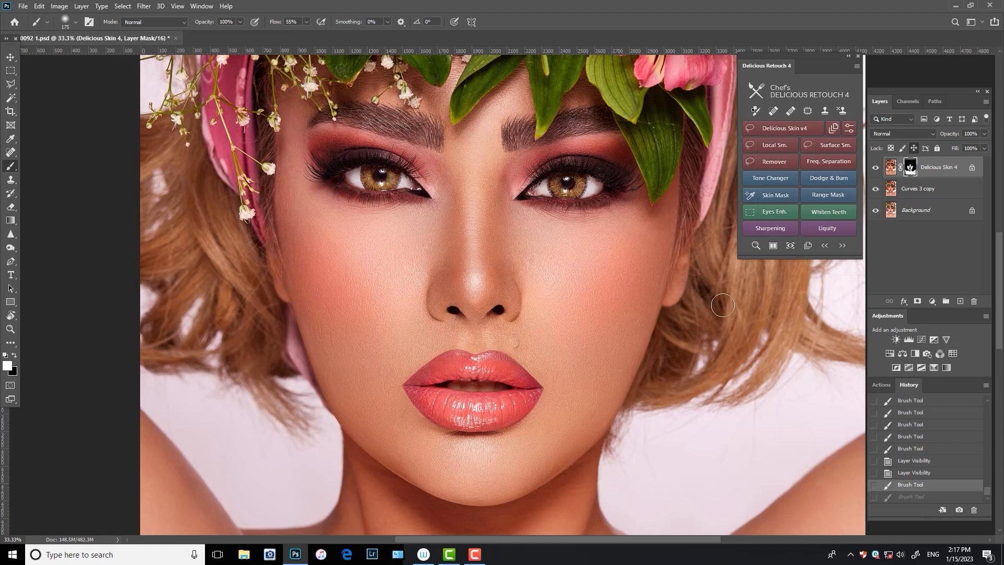
key("ctrl+z")
- Repaint the smoothing over both upper eyelids with a small brush, and compare with Delicious Skin 4 hidden
key("bracketleft")
left_click_drag(512, 184, 624, 169)
key("bracketright")
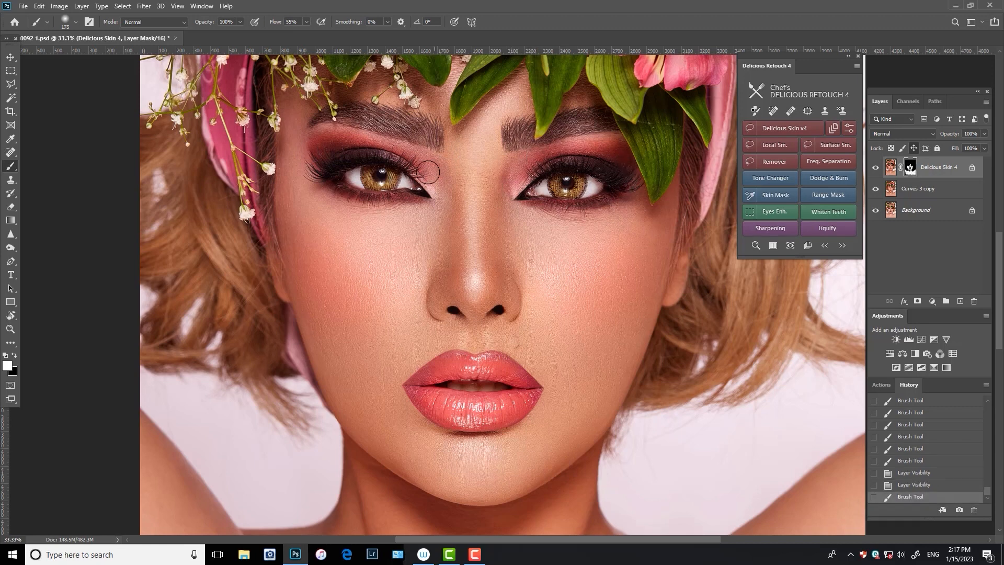
left_click_drag(428, 172, 334, 132)
left_click(875, 167)
left_click(875, 168)
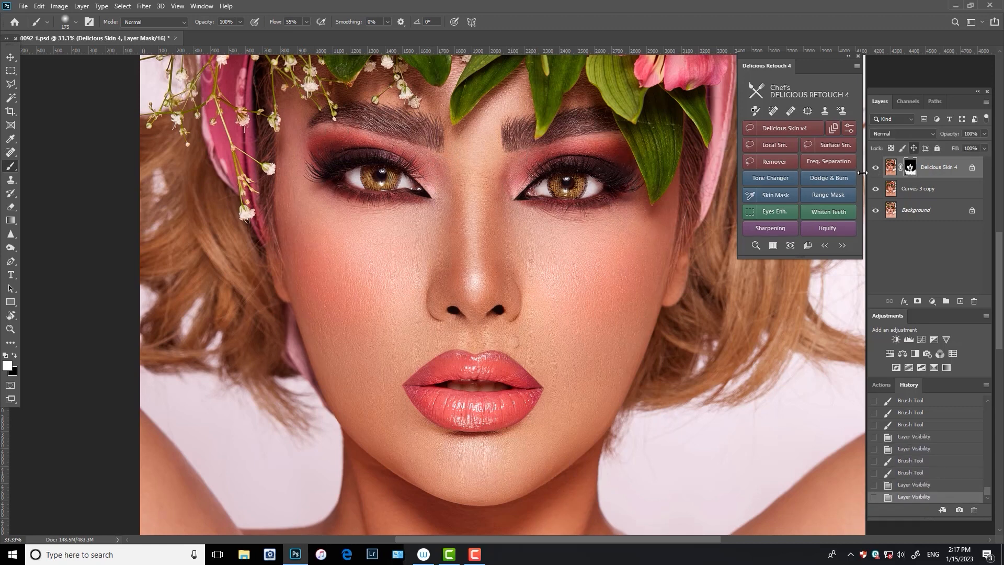
- Paint the smoothing closely under both eyes with brush size 90, and compare with the layer hidden
left_click(547, 204)
left_click_drag(357, 199, 432, 223)
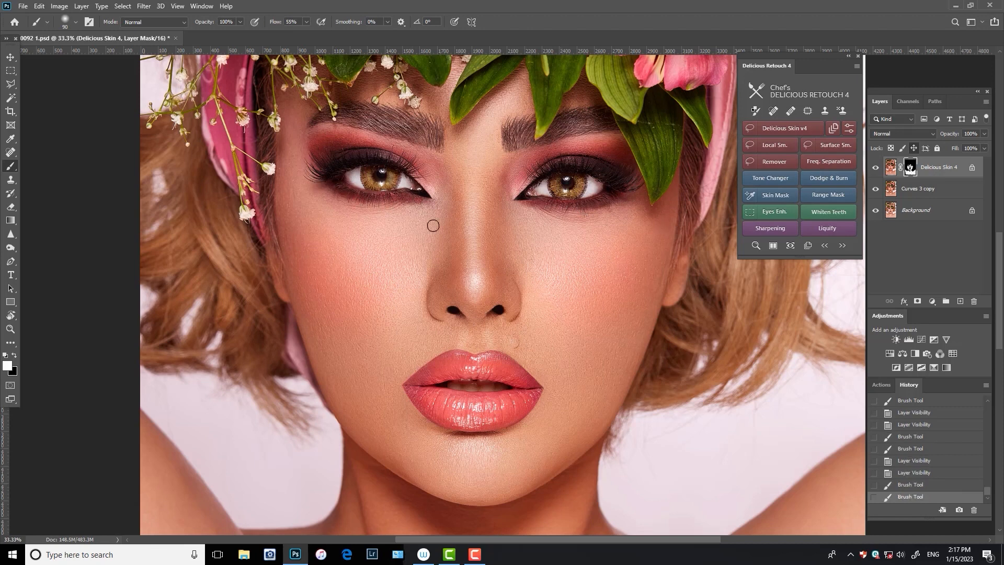
left_click(875, 168)
left_click(876, 169)
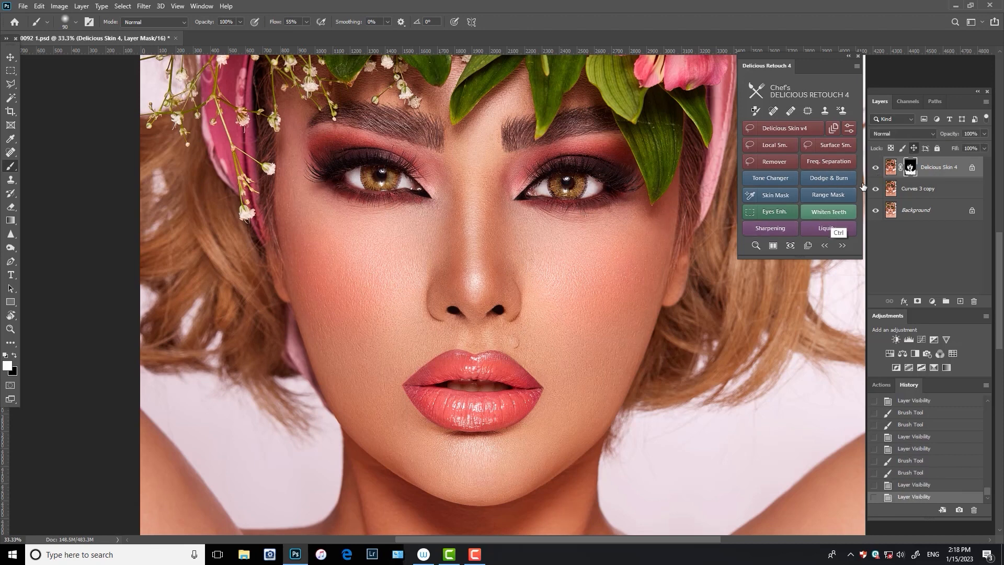
- Try to smooth the lips at 55% flow with brush size 200, and undo both strokes
mouse_move(532, 395)
left_mouse_down()
mouse_move(488, 415)
mouse_move(421, 398)
left_mouse_up()
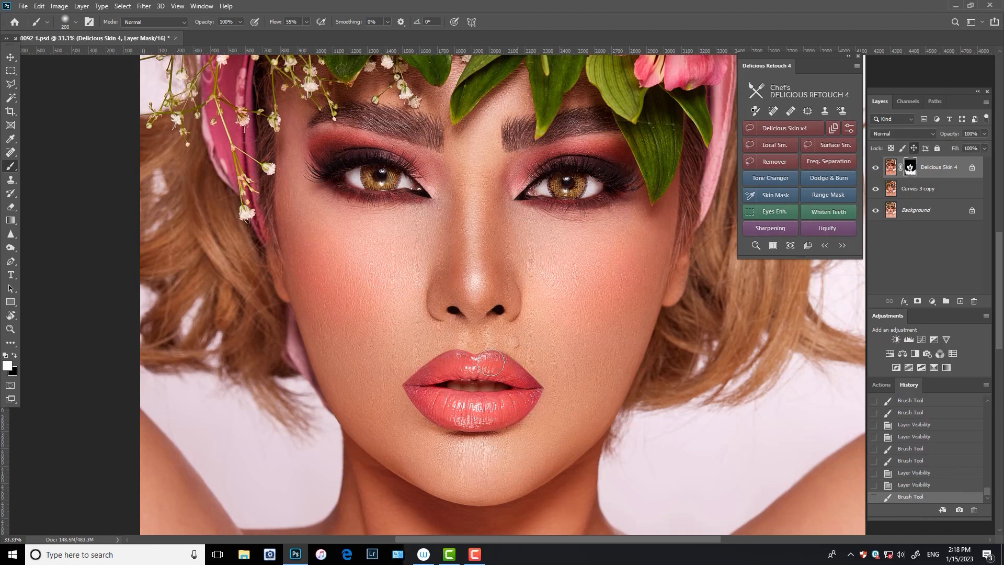
left_click_drag(527, 385, 423, 388)
key("bracketright")
key("ctrl+minus")
key("ctrl+plus")
key("ctrl+z")
key("ctrl+z")
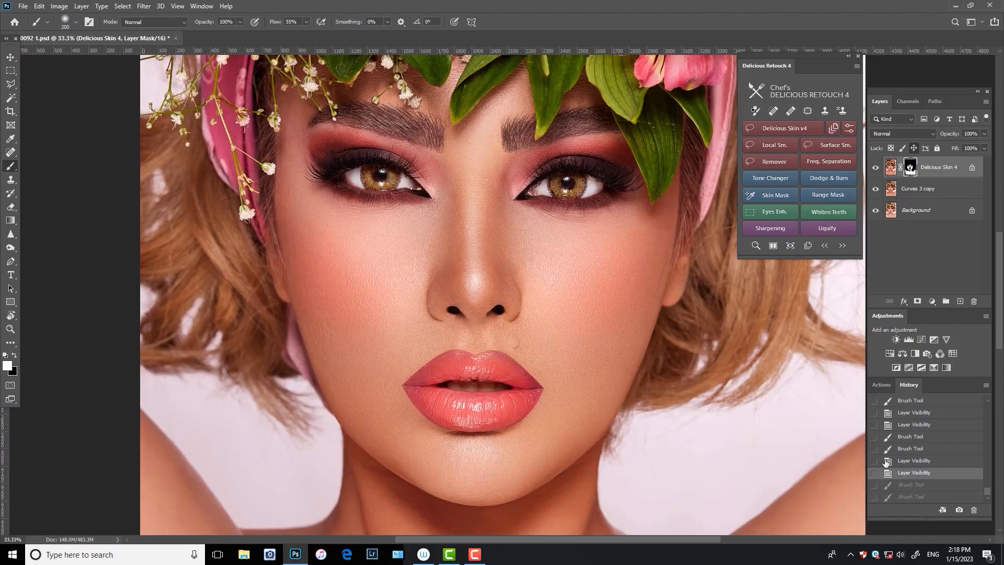
- Smooth the lips lightly with the Brush at 9% flow and size 175, and compare with the layer hidden
left_click_drag(307, 22, 282, 37)
key("bracketleft")
left_click_drag(526, 396, 439, 410)
left_click_drag(510, 376, 396, 404)
left_click(875, 167)
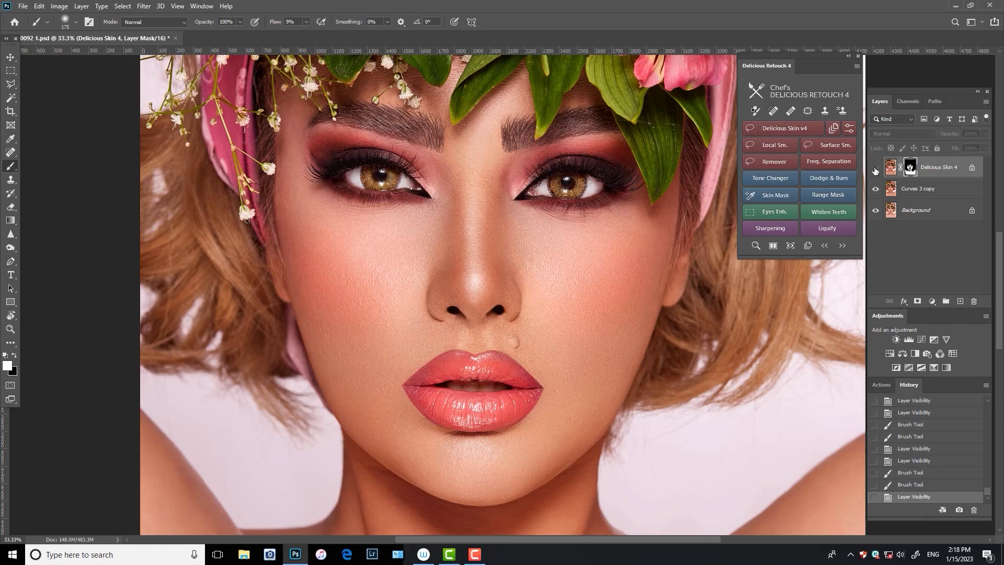
left_click(876, 167)
- Erase the smoothing from the small detail above the upper lip with the Eraser at 29% flow, and compare
left_click(10, 207)
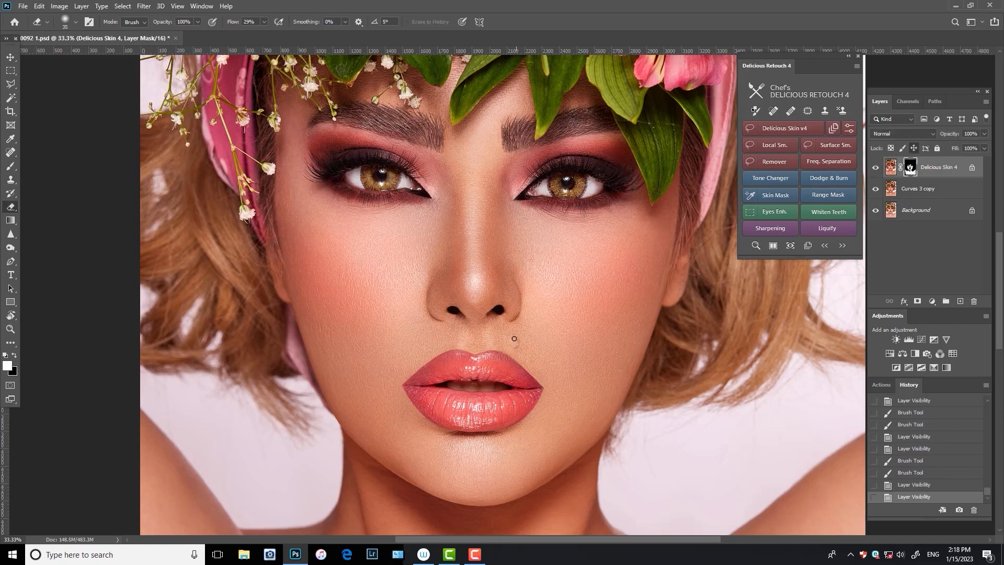
left_click(513, 338)
left_click(876, 167)
left_click(875, 167)
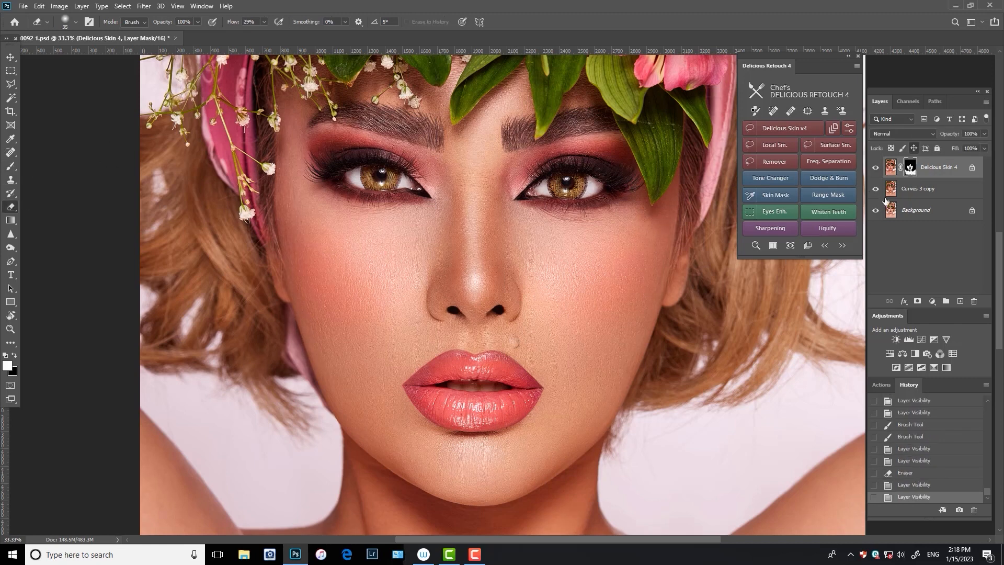
- Merge Delicious Skin 4 with Curves 3 copy, and compare the merged result with the Background
key("ctrl+e")
left_click(875, 167)
left_click(875, 167)
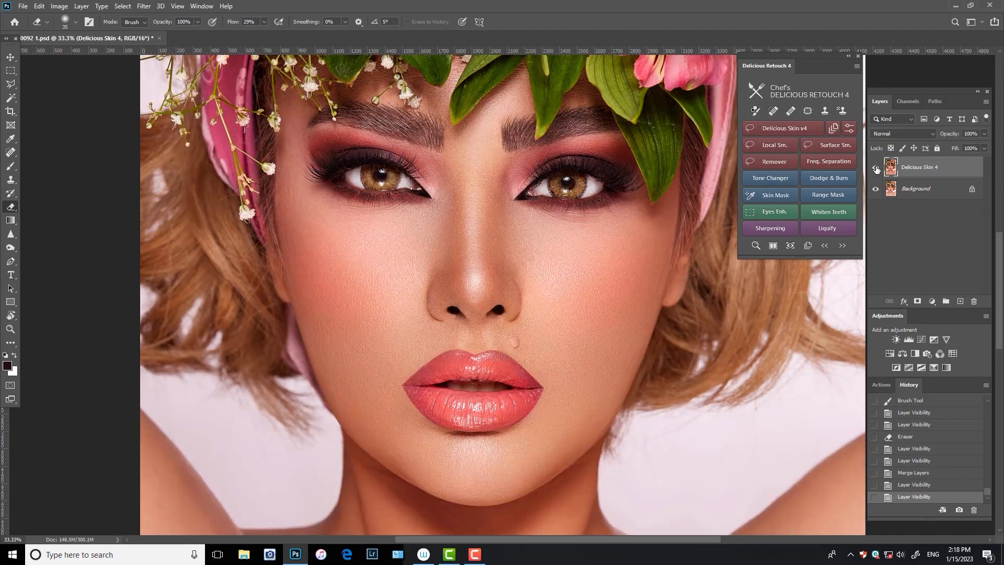
key("ctrl+minus")
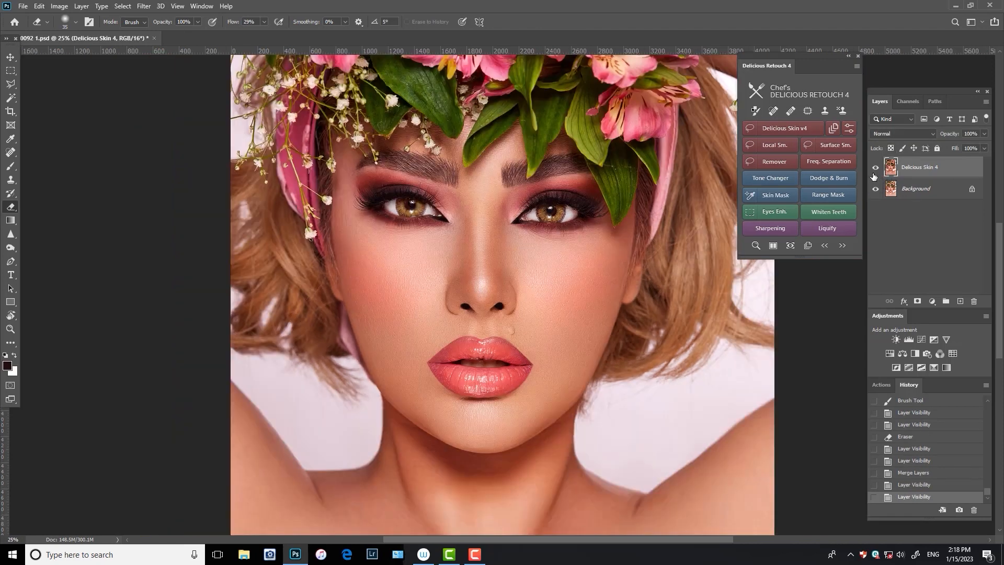
key("ctrl+minus")
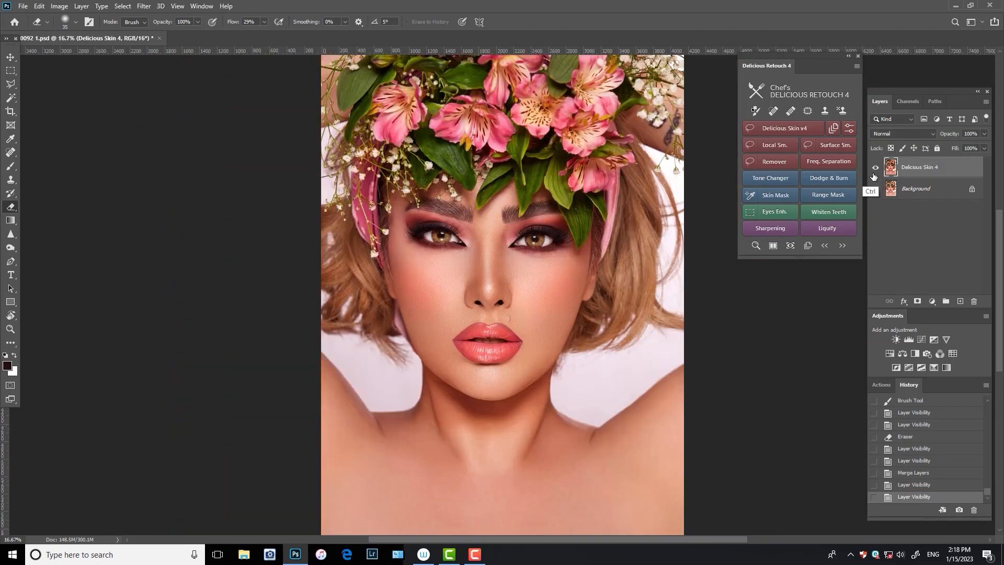
key("ctrl+plus")
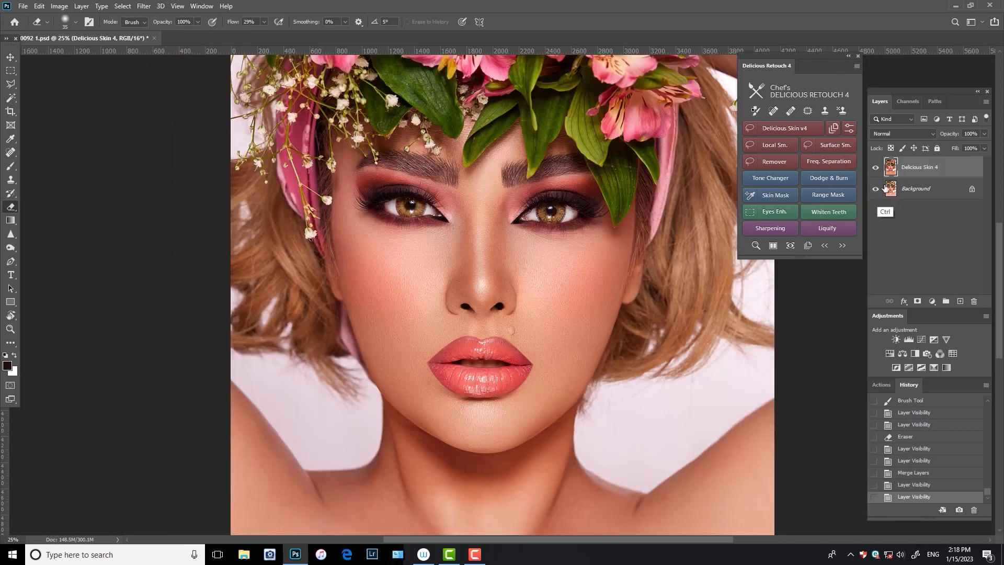
- Save the document and add a Curves adjustment layer with the middle of the RGB curve lowered slightly
key("ctrl+s")
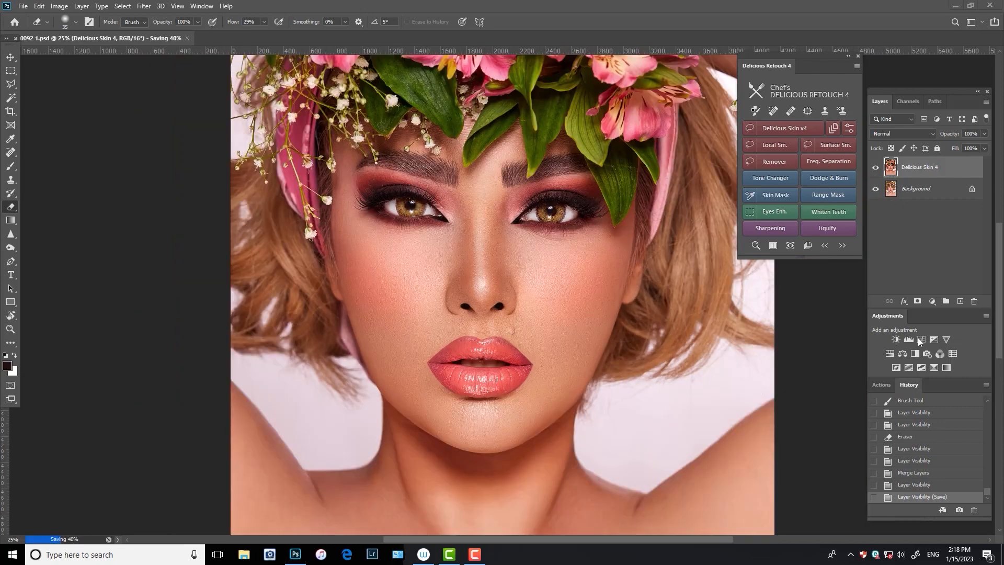
left_click(921, 339)
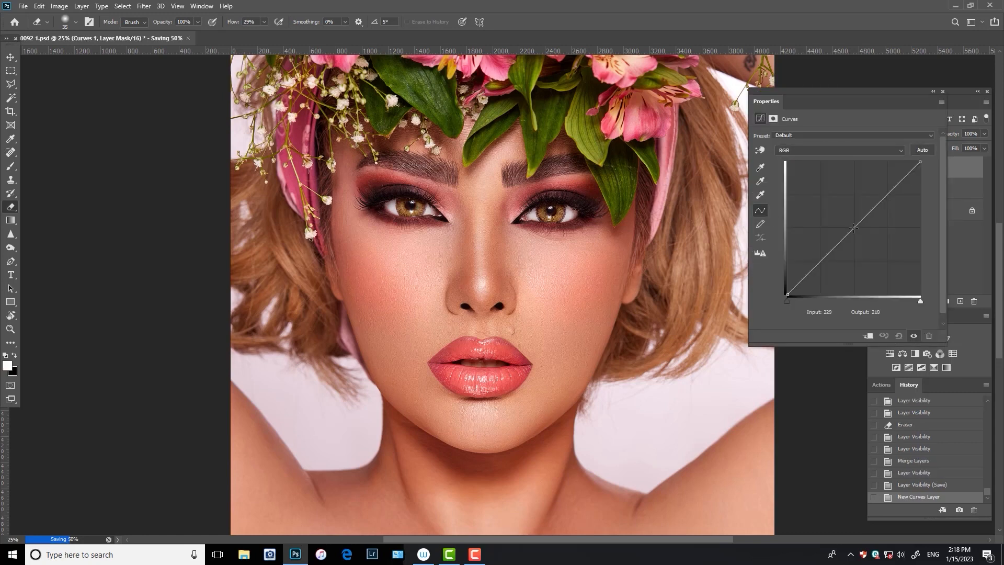
left_click(855, 228)
left_click_drag(856, 227, 856, 230)
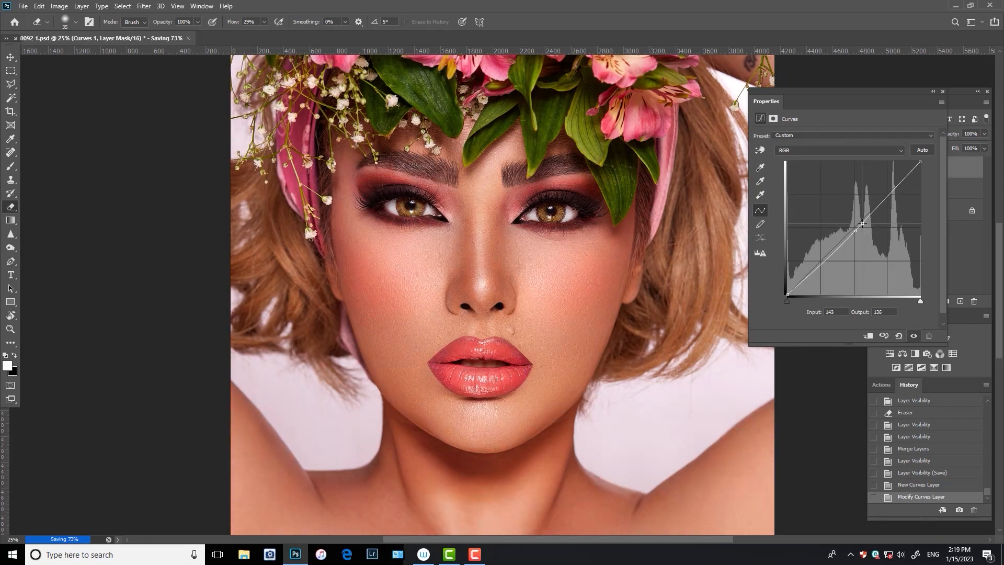
left_click(943, 91)
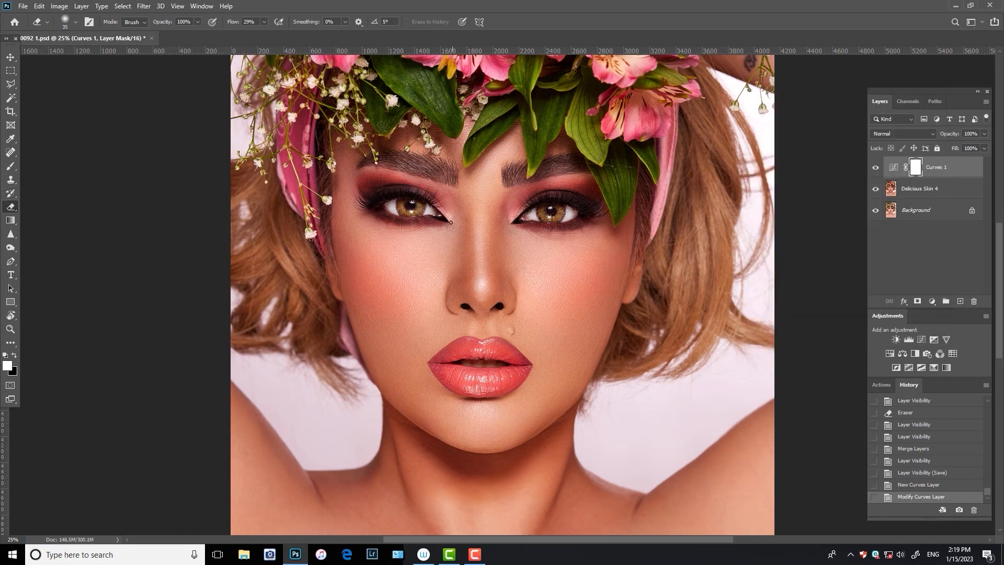
- Erase the Curves 1 mask around both eyes and at the lips at 29% flow, and compare with the layer hidden
mouse_move(428, 204)
left_mouse_down()
mouse_move(357, 181)
mouse_move(377, 199)
mouse_move(396, 182)
left_mouse_up()
mouse_move(517, 209)
left_mouse_down()
mouse_move(555, 191)
mouse_move(578, 201)
left_mouse_up()
key("bracketleft")
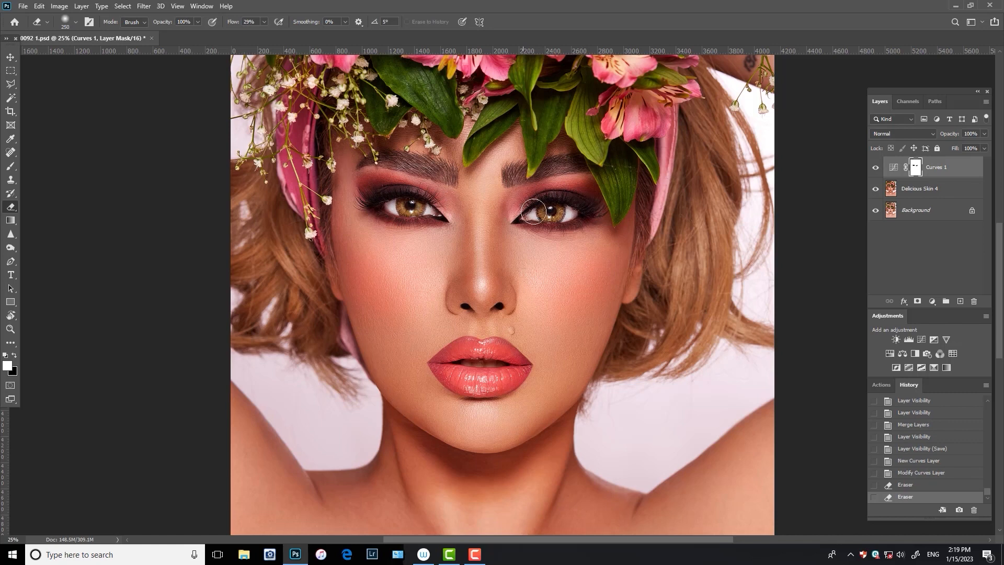
left_click(576, 194)
left_click(537, 361)
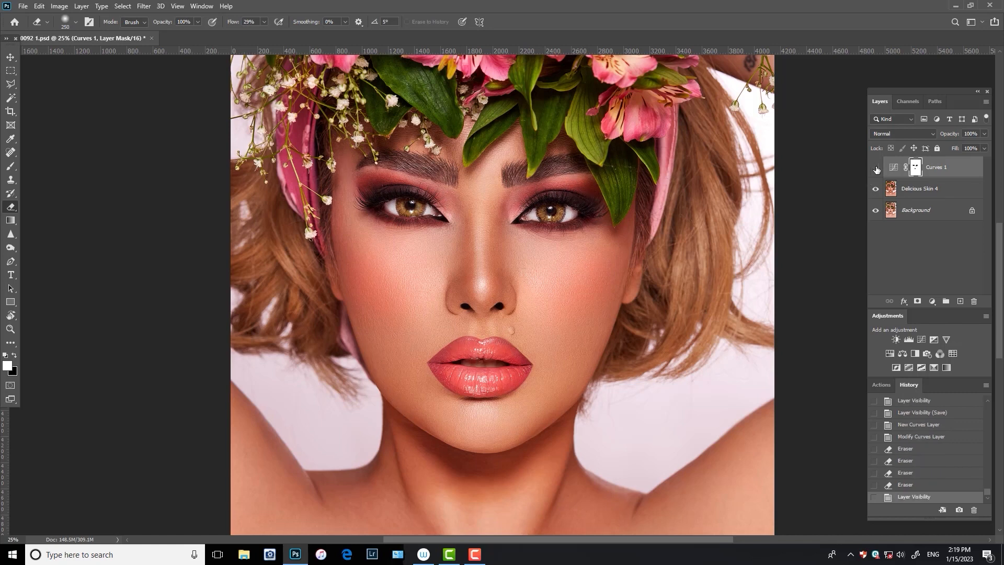
left_click(875, 168)
left_click(875, 167)
- Set the Eraser flow to 100% and erase the Curves 1 darkening from both eyes with a smaller brush
key("shift+0")
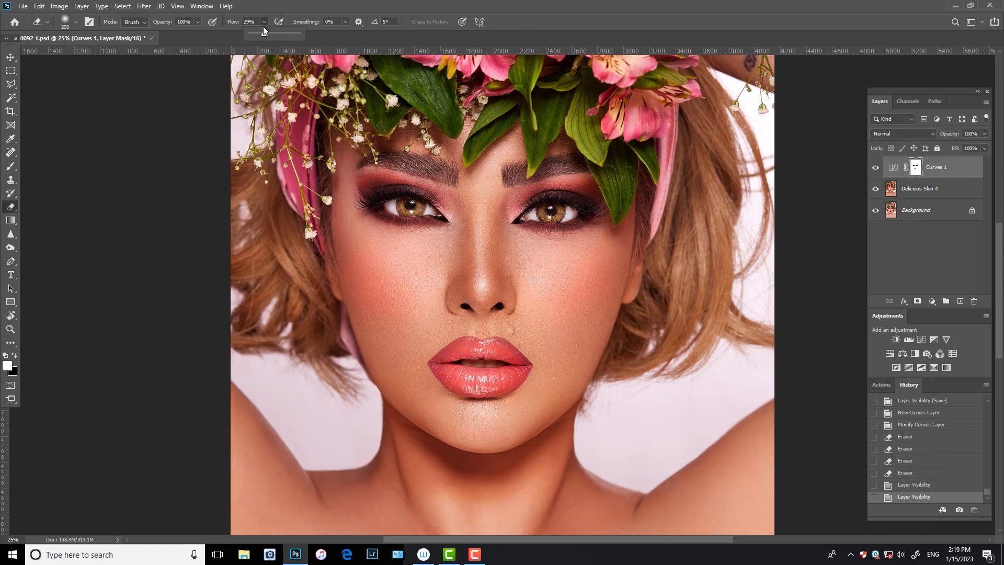
key("bracketleft")
left_click(394, 205)
key("bracketright")
left_click(540, 213)
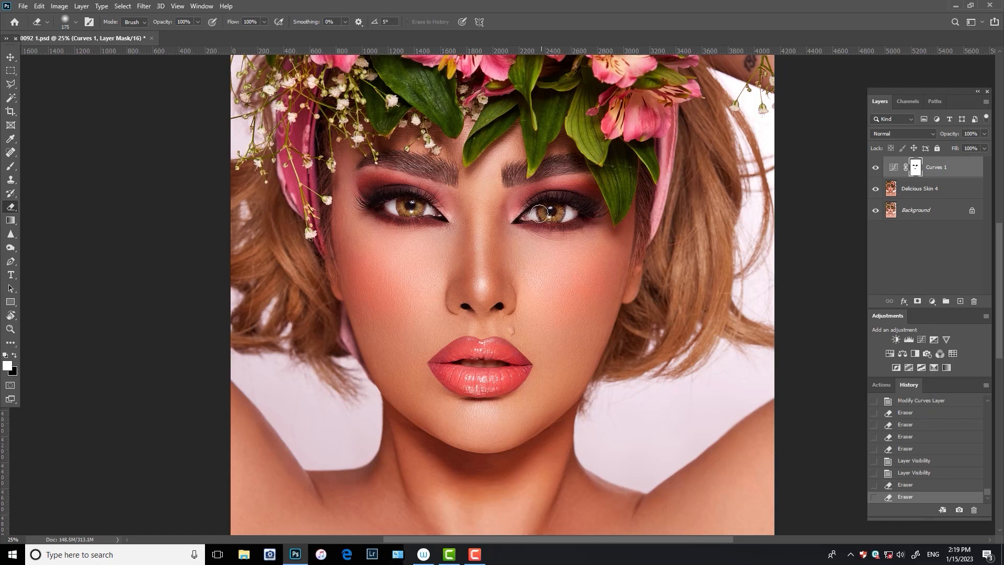
- Erase the remaining Curves 1 darkening over both irises on its mask, and compare with the adjustment hidden
left_click(553, 202)
key("bracketright")
left_click(397, 211)
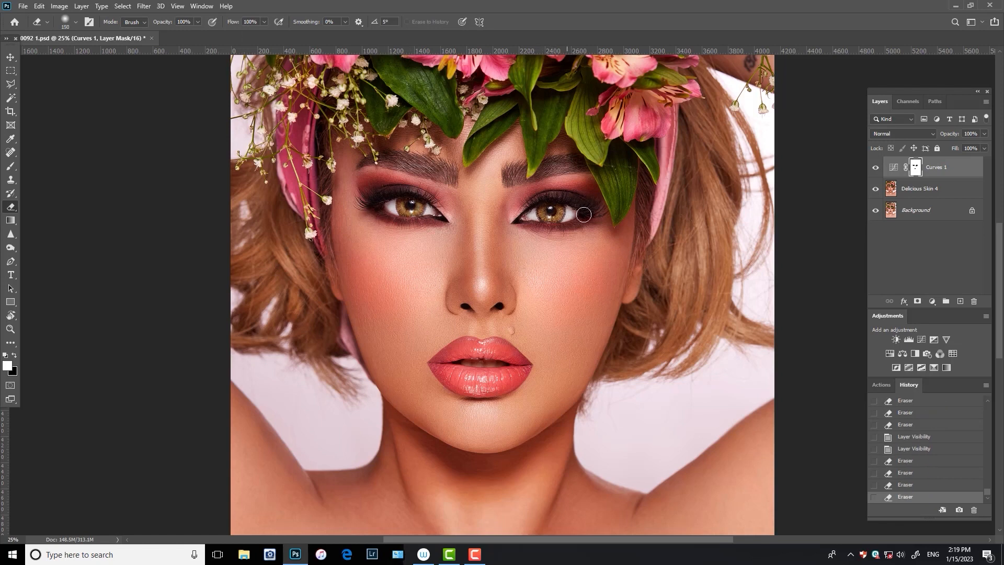
left_click(547, 212)
left_click(875, 167)
left_click(875, 167)
- Merge Curves 1 with Delicious Skin 4 and compare the merged layer with the Background
left_click(913, 188, "shift")
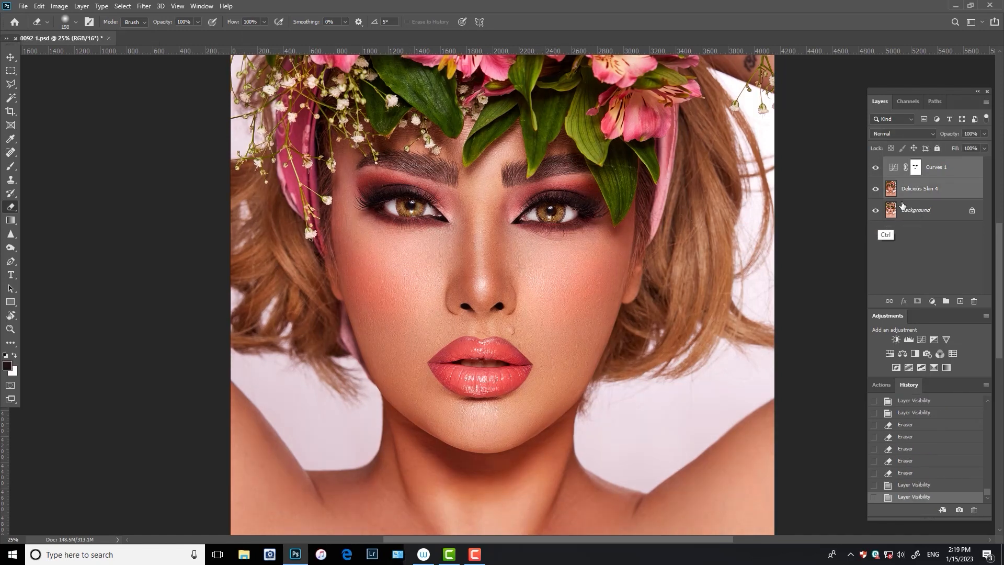
key("ctrl+e")
left_click(876, 167)
left_click(875, 167)
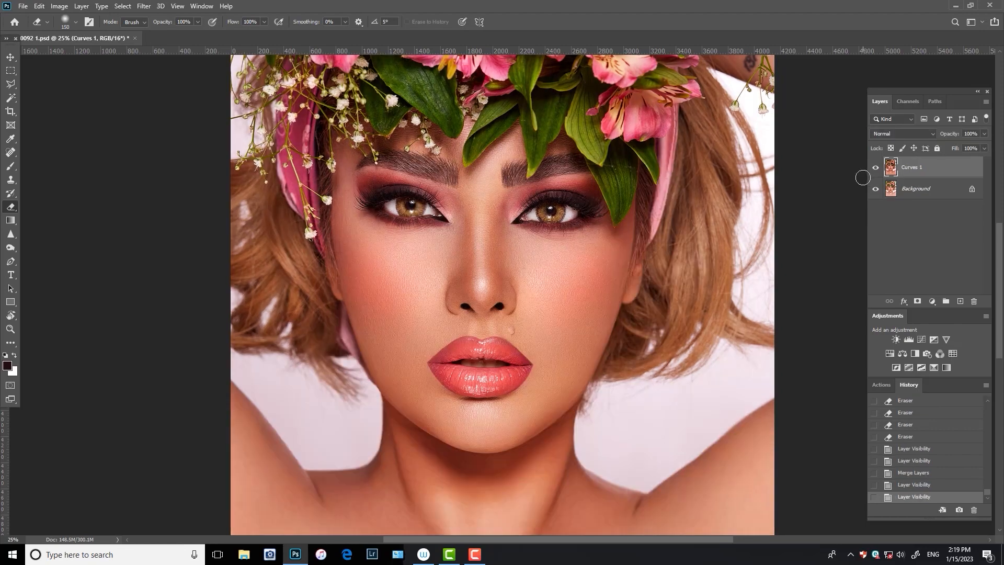
- Switch to the Move tool, check the whole portrait and the face up close, and save the document
key("ctrl+minus")
key("ctrl+minus")
key("v")
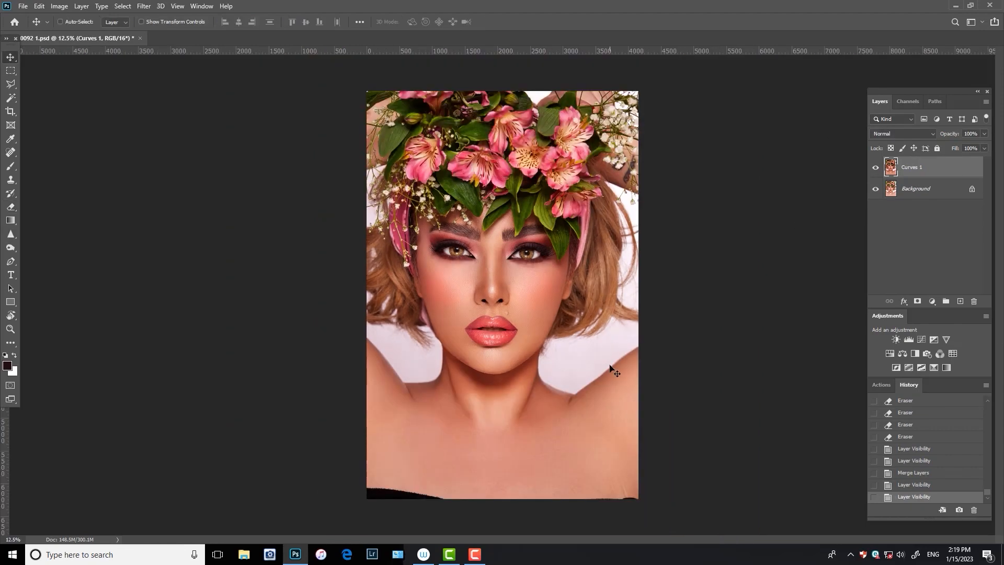
key("ctrl+plus")
key("ctrl+plus")
key("ctrl+plus")
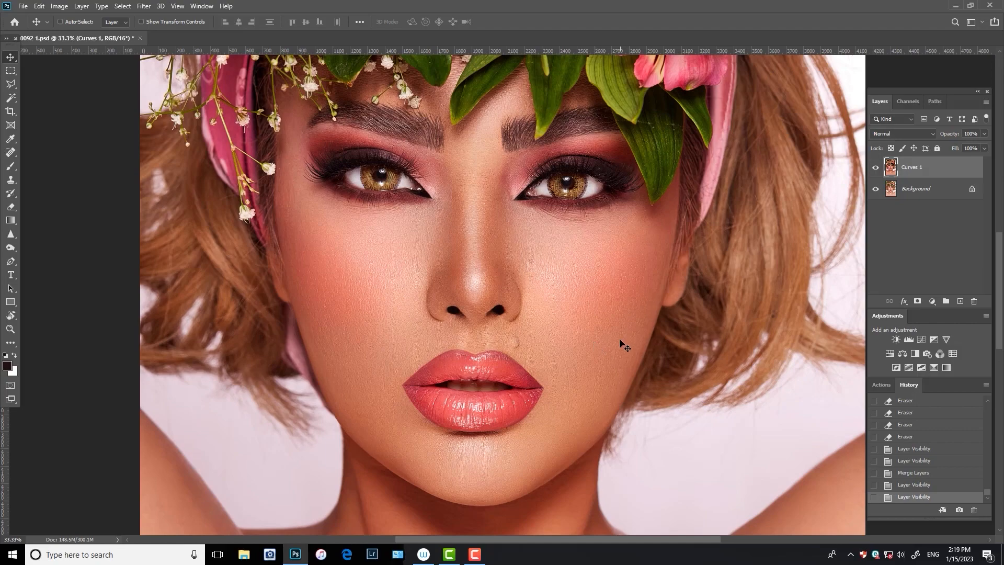
key("ctrl+s")
- Compare the merged Curves 1 layer with the Background across the face and closely around the eyes and brows
left_click(875, 167)
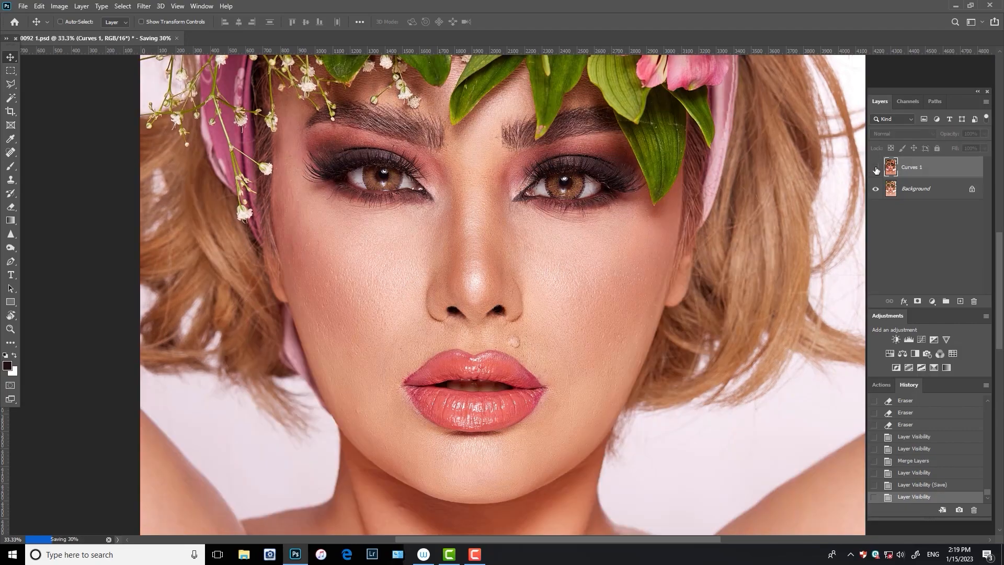
left_click(875, 168)
key("ctrl+plus")
left_click(875, 167)
left_click(875, 167)
key("ctrl+plus")
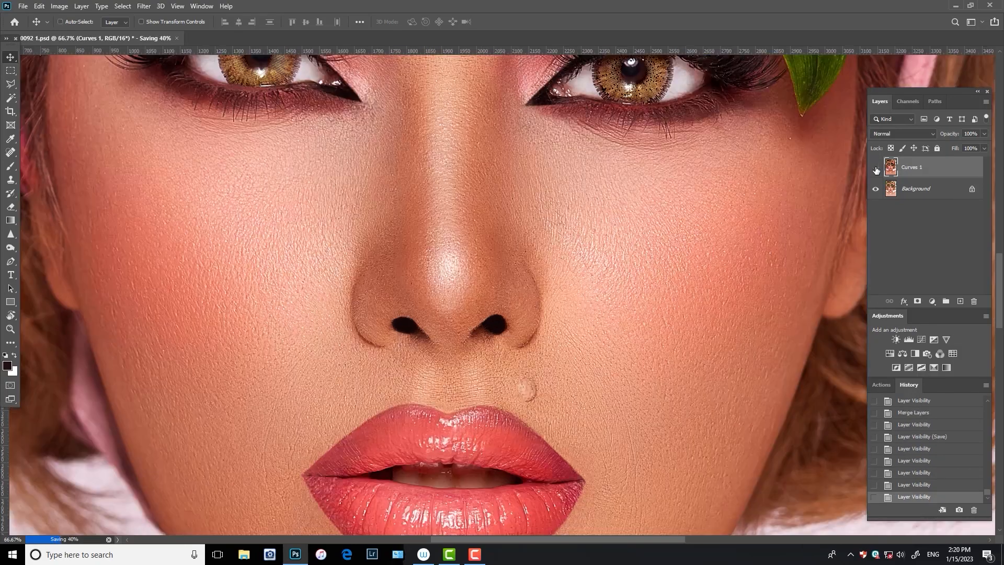
left_click(875, 168)
left_click(875, 167)
left_click(875, 167)
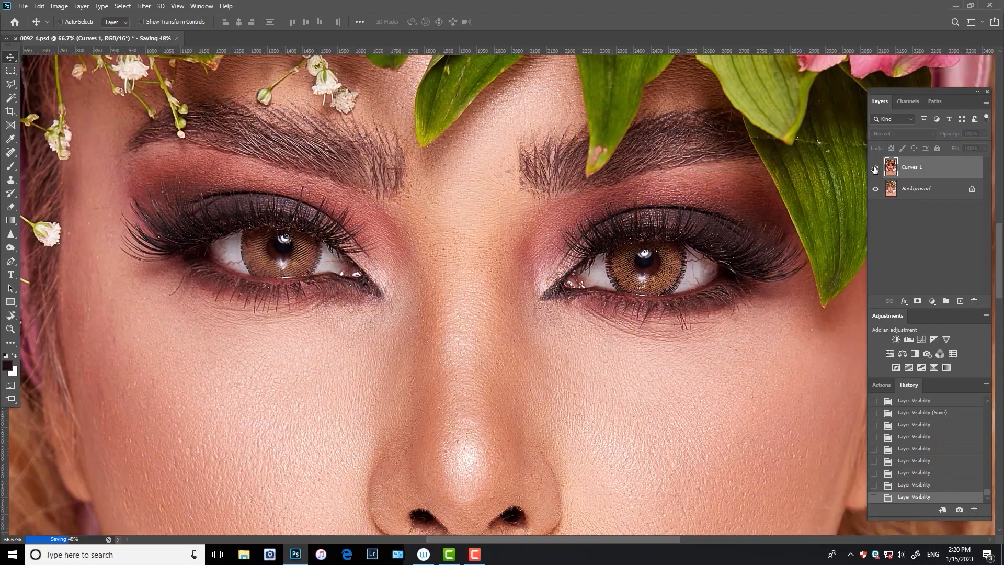
left_click(875, 167)
- Examine the nose, lips, chin and neck up close with the merged Curves 1 layer hidden and shown
left_click_drag(688, 374, 722, 260)
left_click(881, 168)
left_click(880, 168)
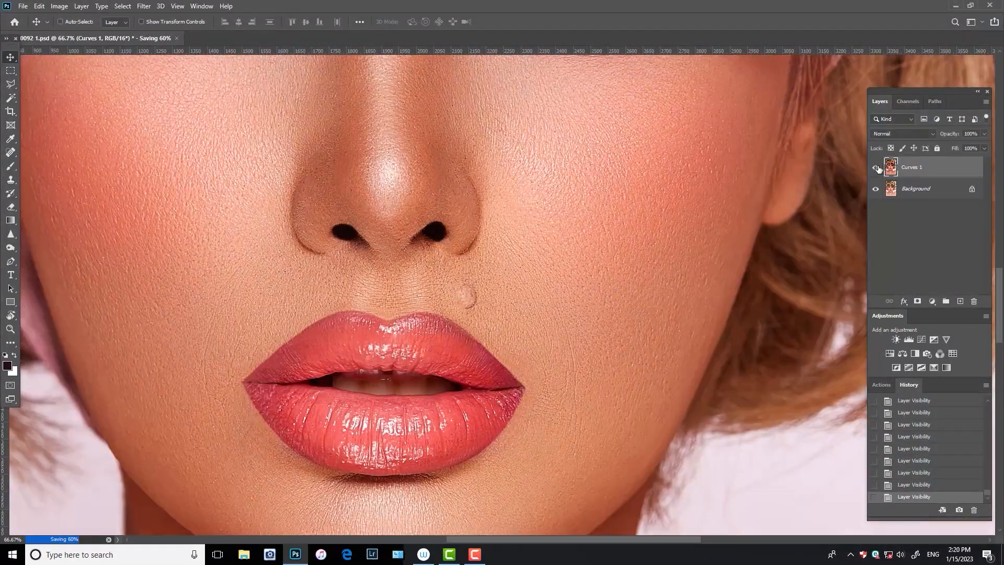
left_click_drag(325, 378, 531, 173)
left_click(878, 168)
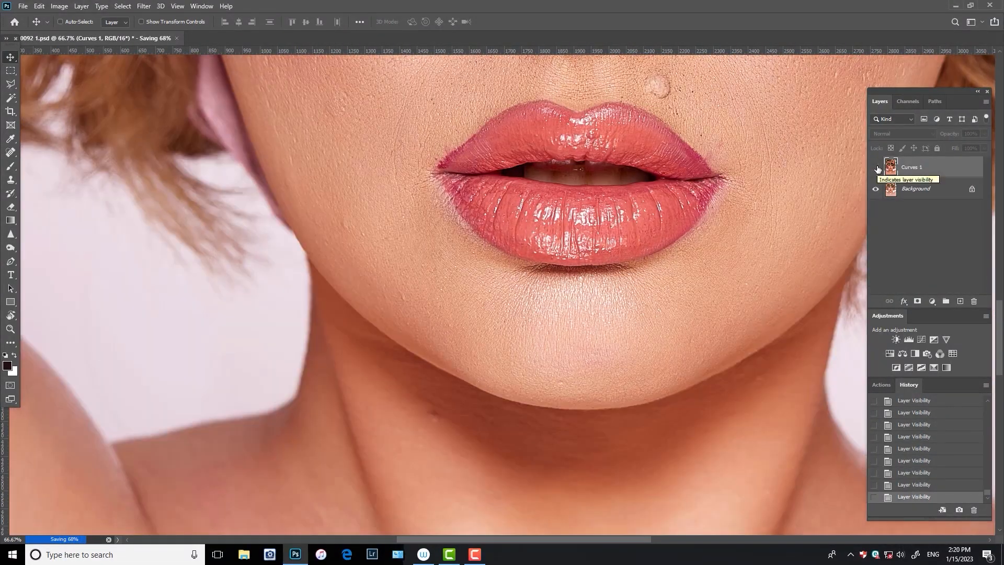
left_click(876, 169)
left_click_drag(511, 253, 520, 554)
left_click(877, 173)
left_click(877, 173)
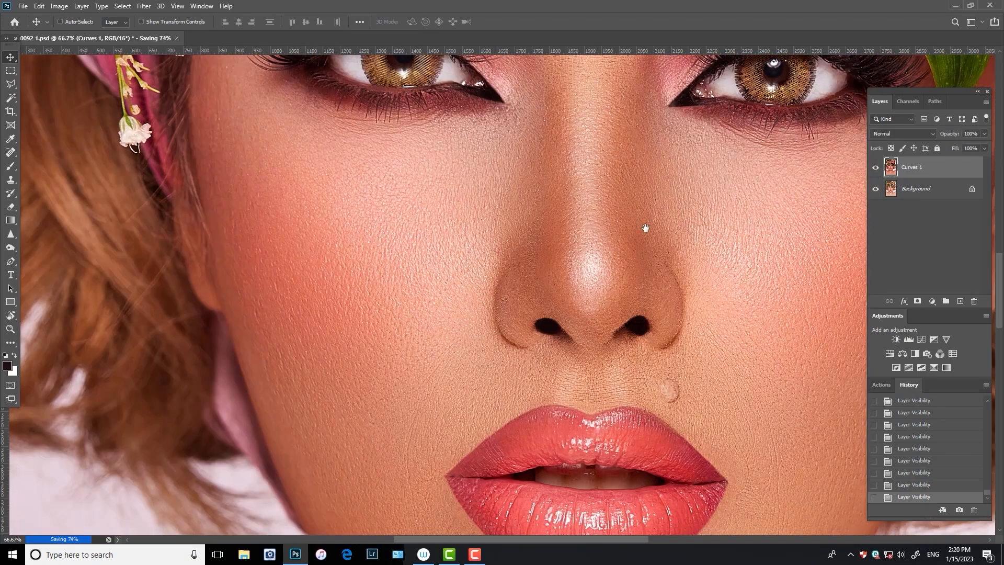
- Compare the eye makeup before and after the retouch once more, and review the difference over the whole portrait
left_click_drag(645, 224, 558, 427)
left_click(877, 170)
left_click(877, 170)
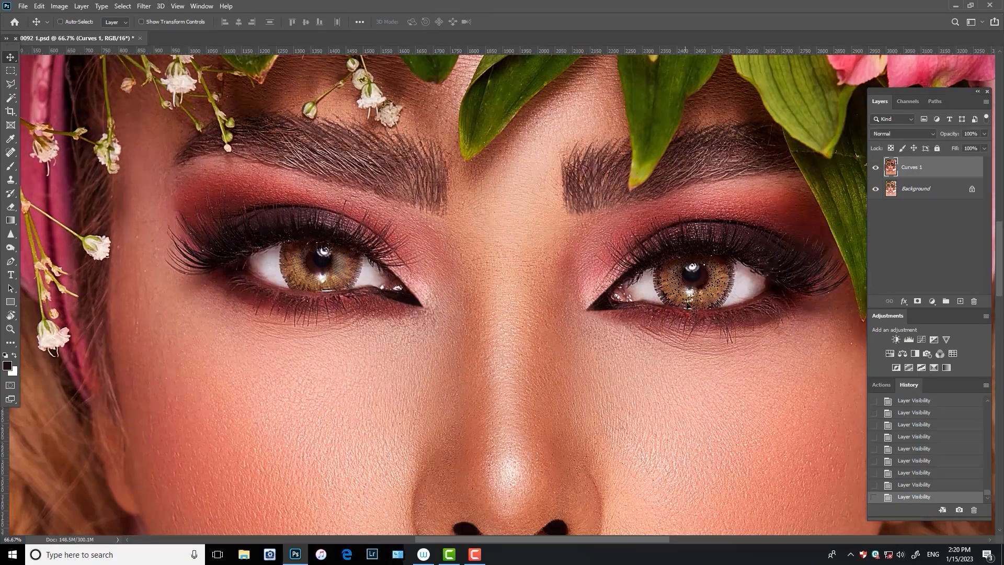
left_click_drag(690, 307, 310, 193)
left_click(879, 170)
left_click(880, 170)
left_click(878, 168)
key("ctrl+0")
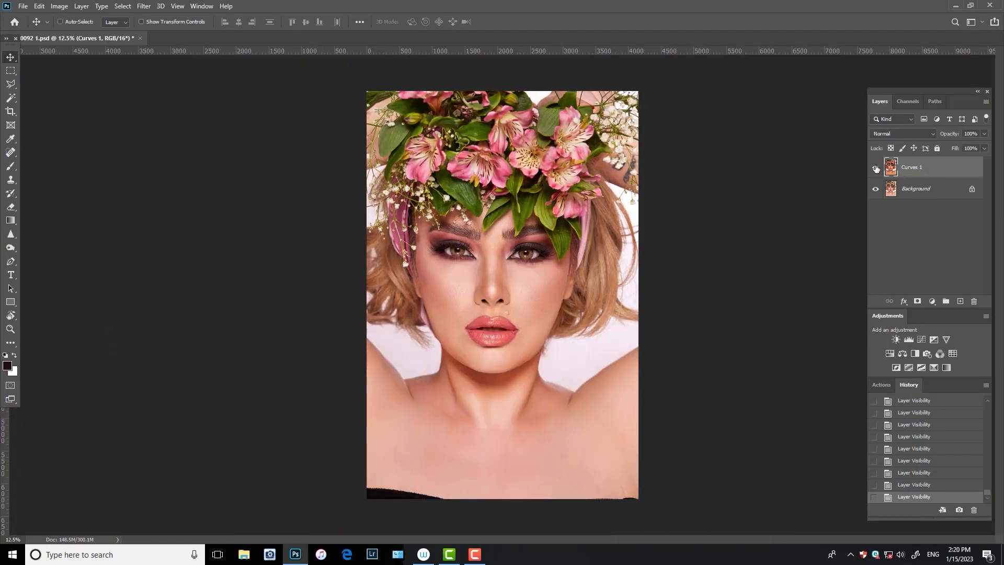
left_click(877, 168)
key("ctrl+plus")
left_click(876, 169)
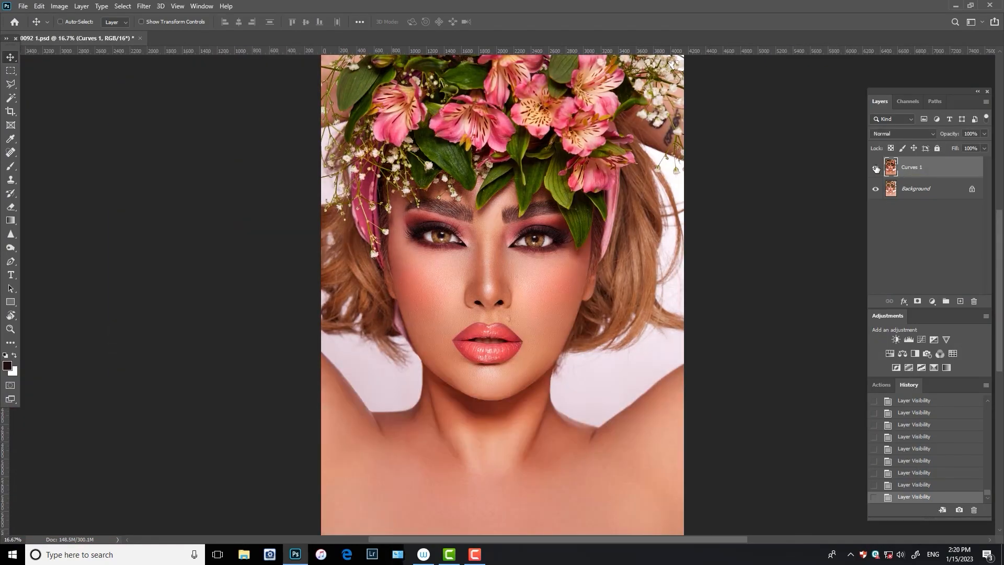